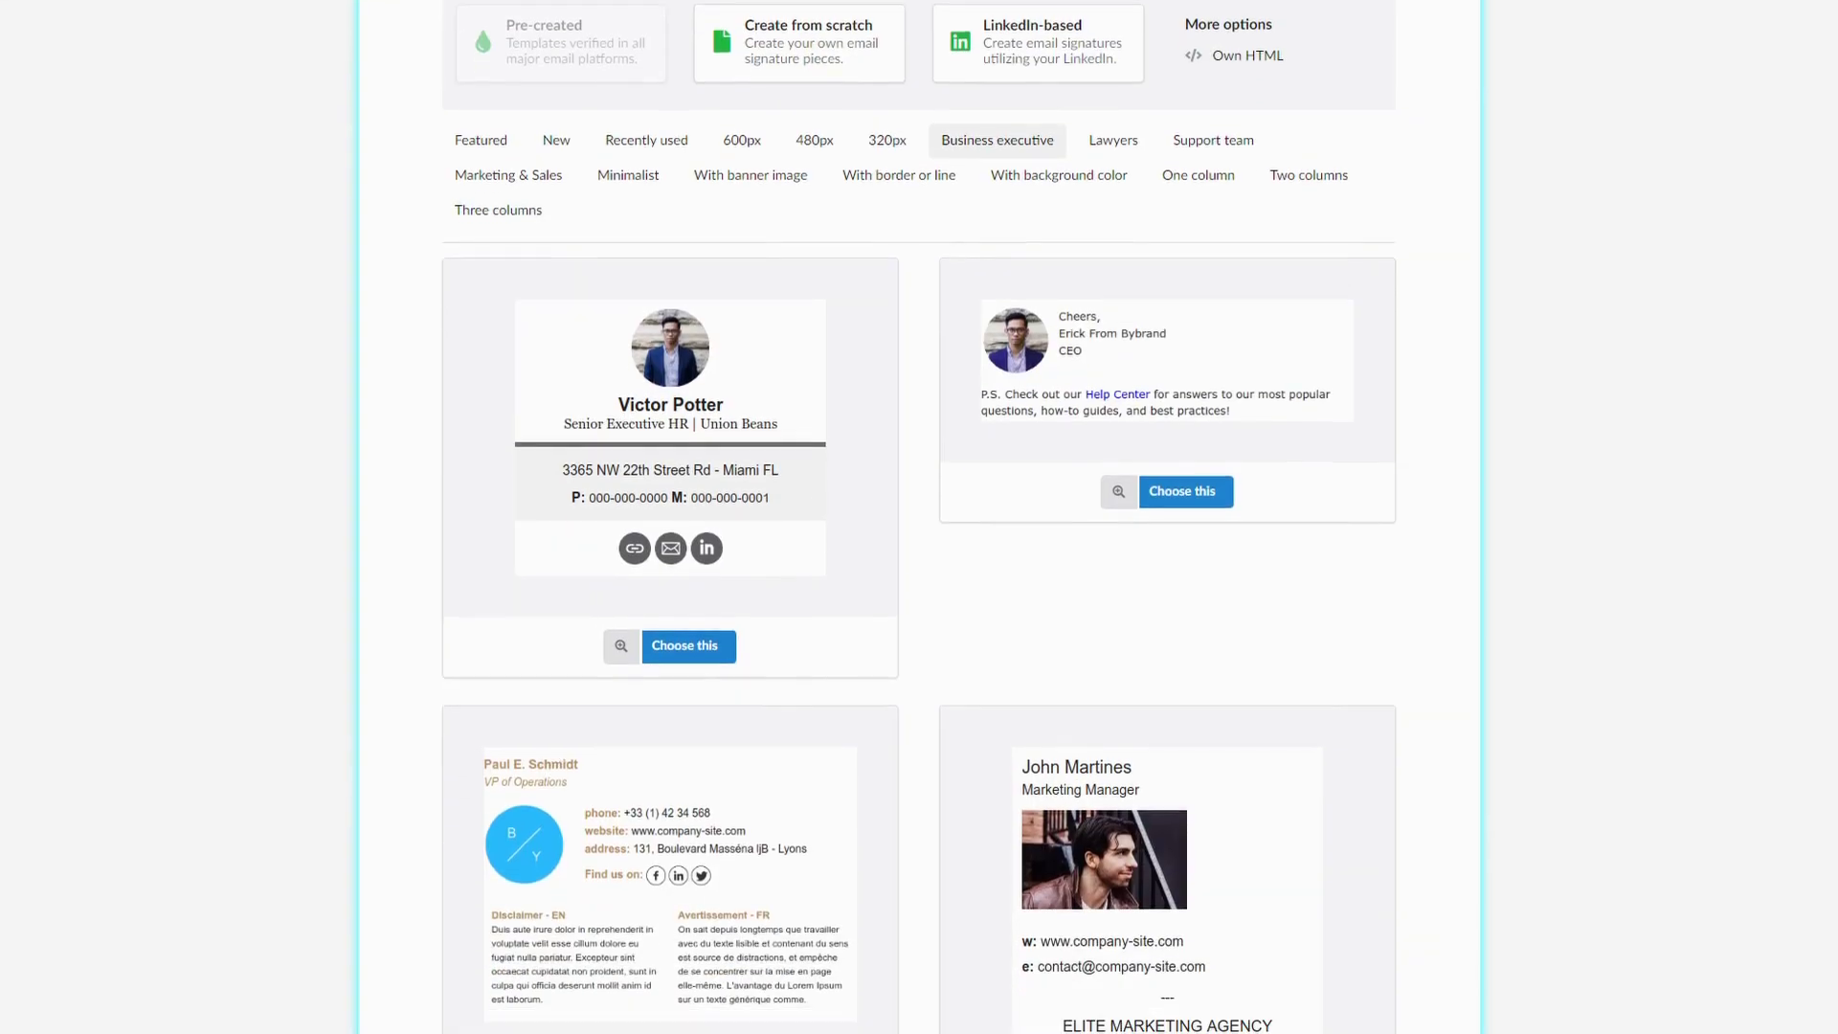
pyautogui.scroll(-3, 919, 516)
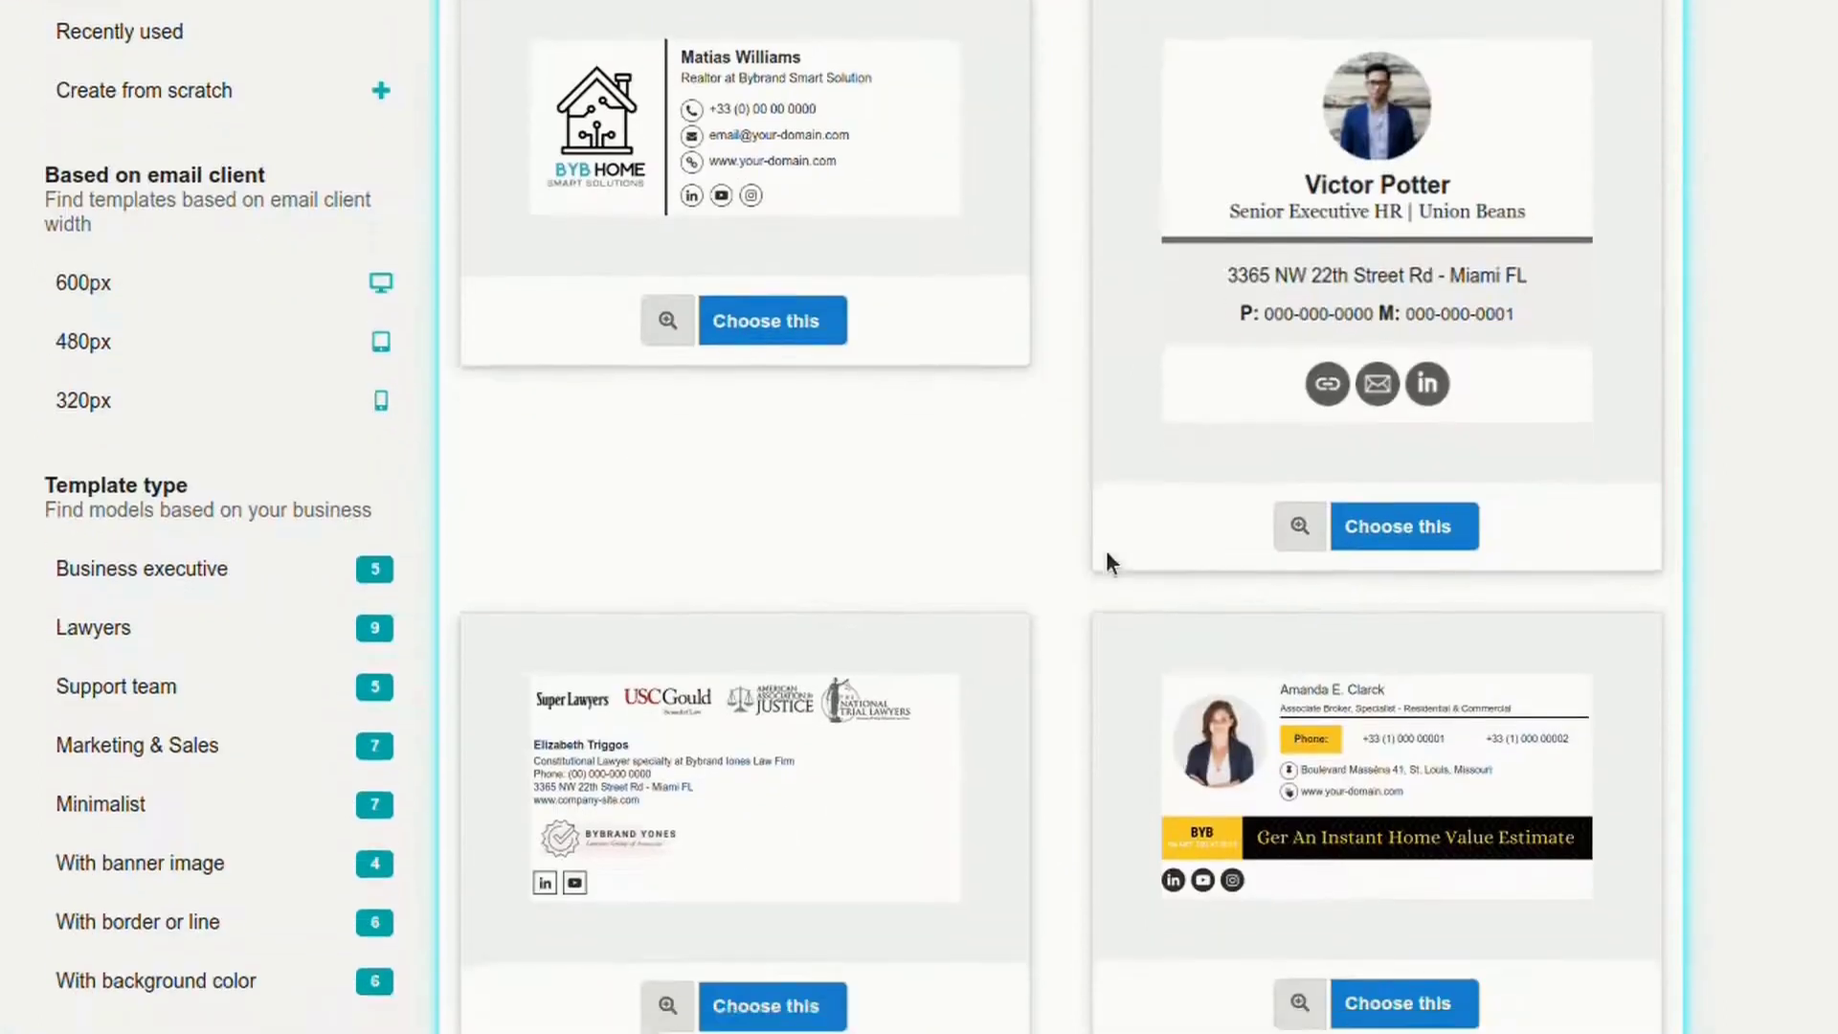
# Step: Open the first Featured signature template in the editor and select one of its text lines
pyautogui.scroll(3, 1130, 565)
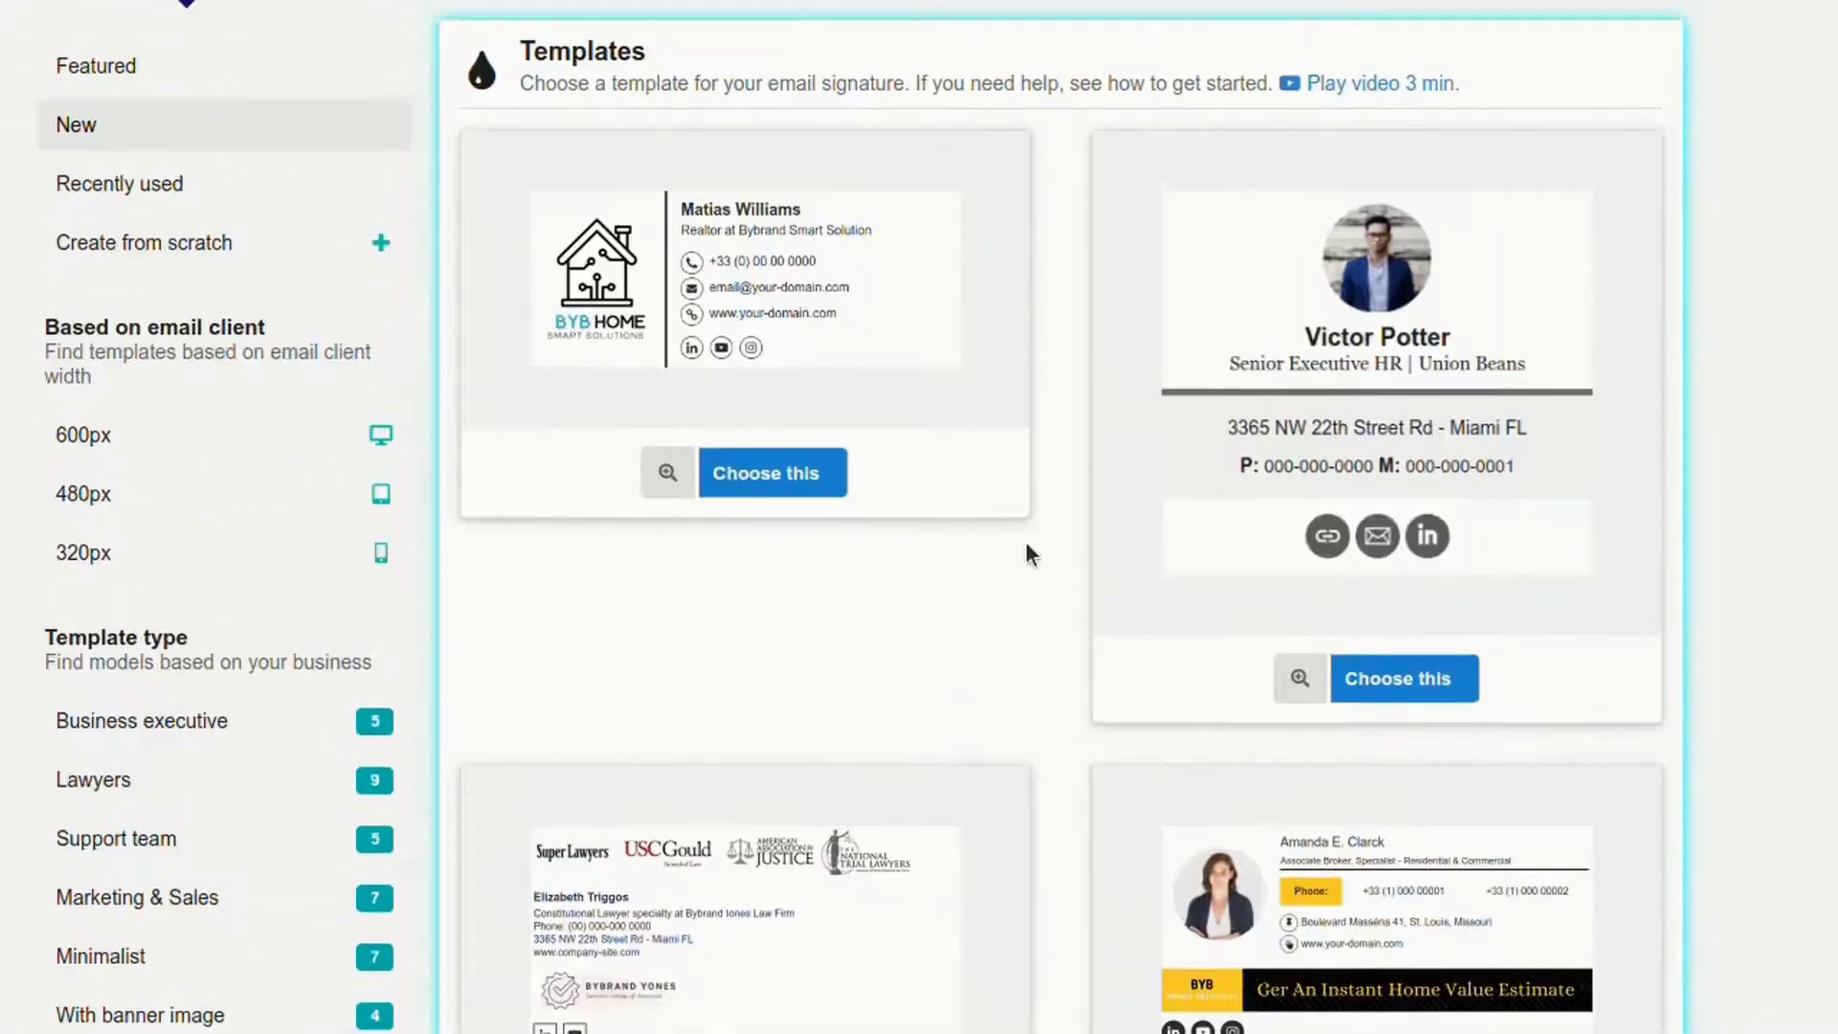
pyautogui.click(137, 77)
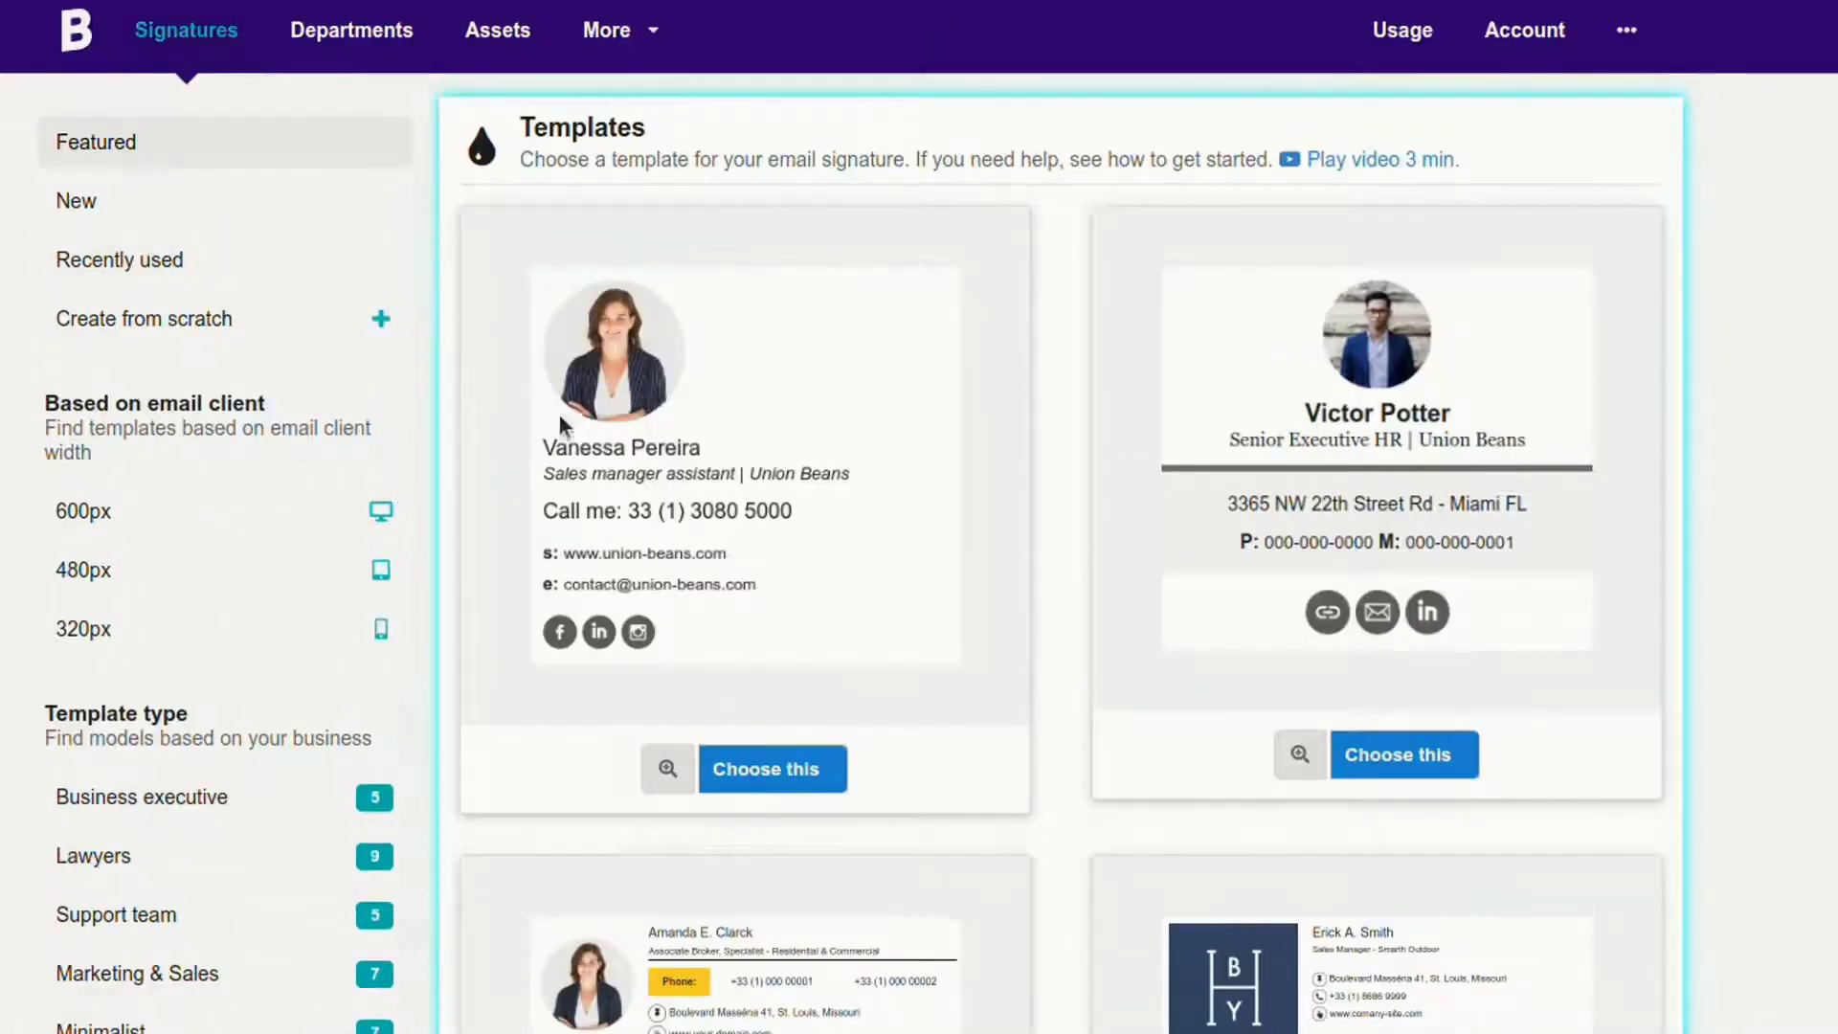
pyautogui.click(766, 768)
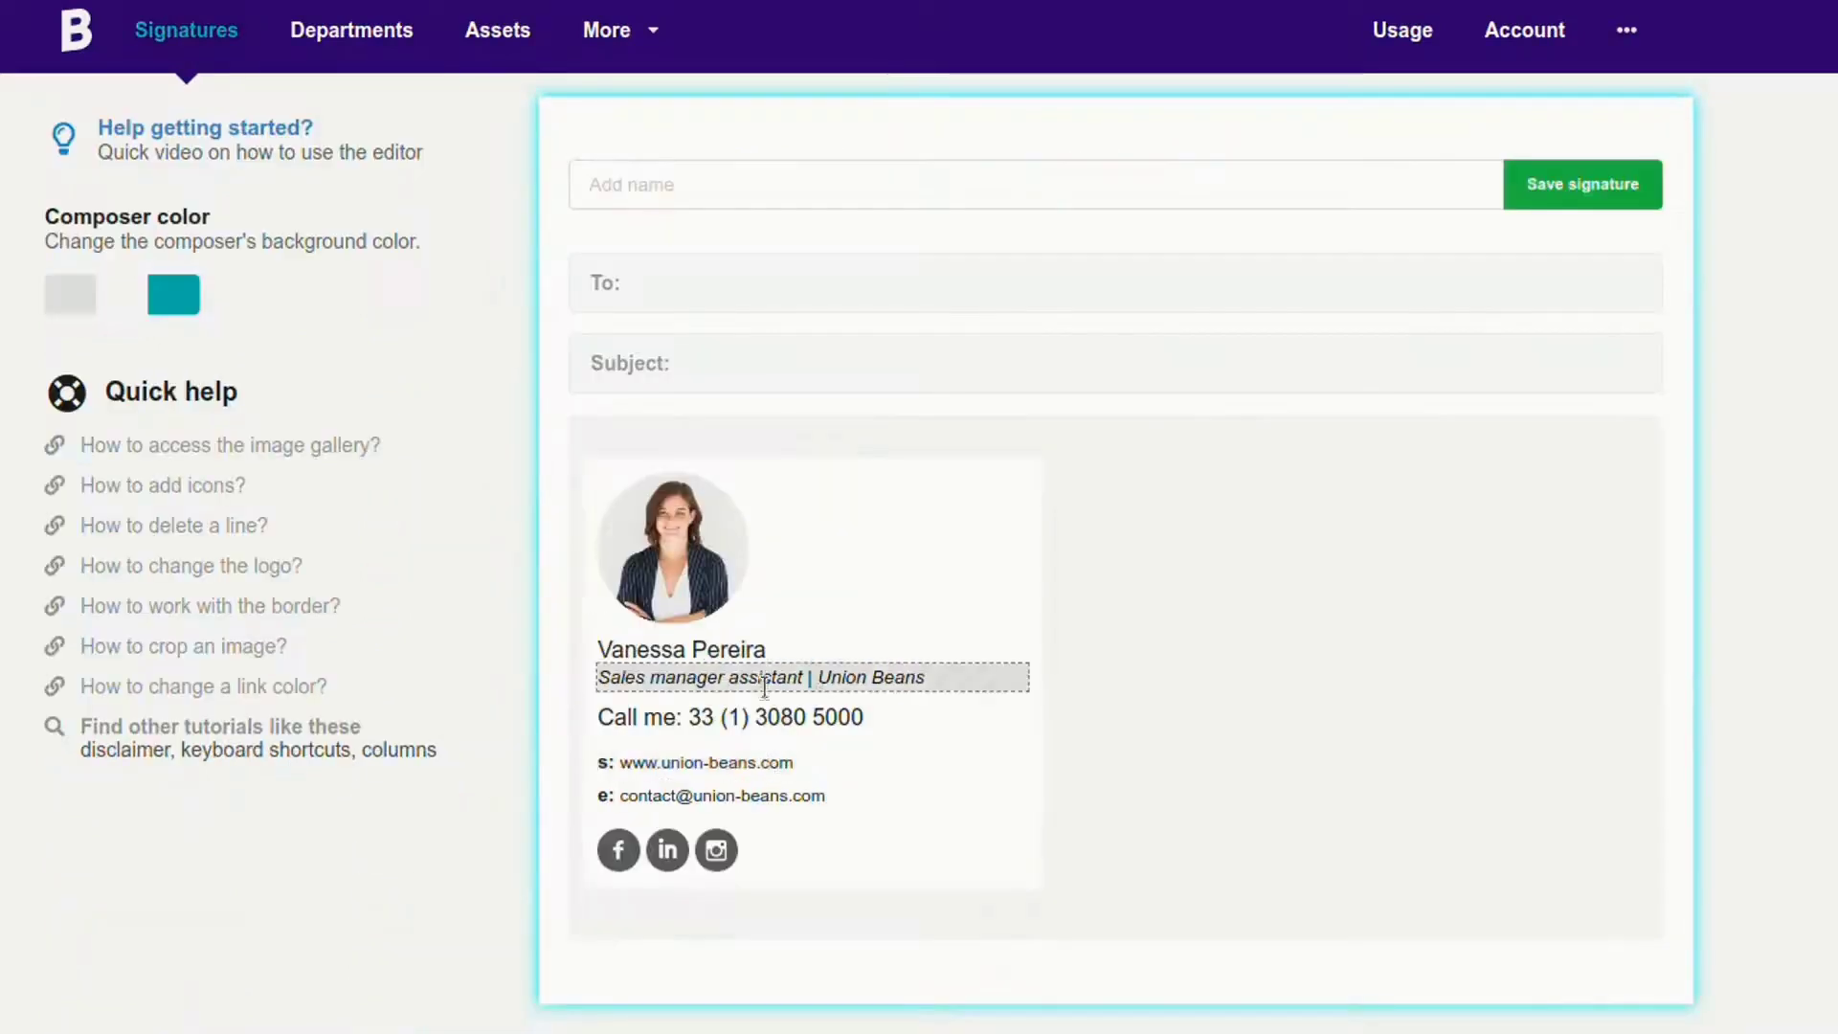
pyautogui.scroll(-1, 1066, 645)
pyautogui.click(889, 535)
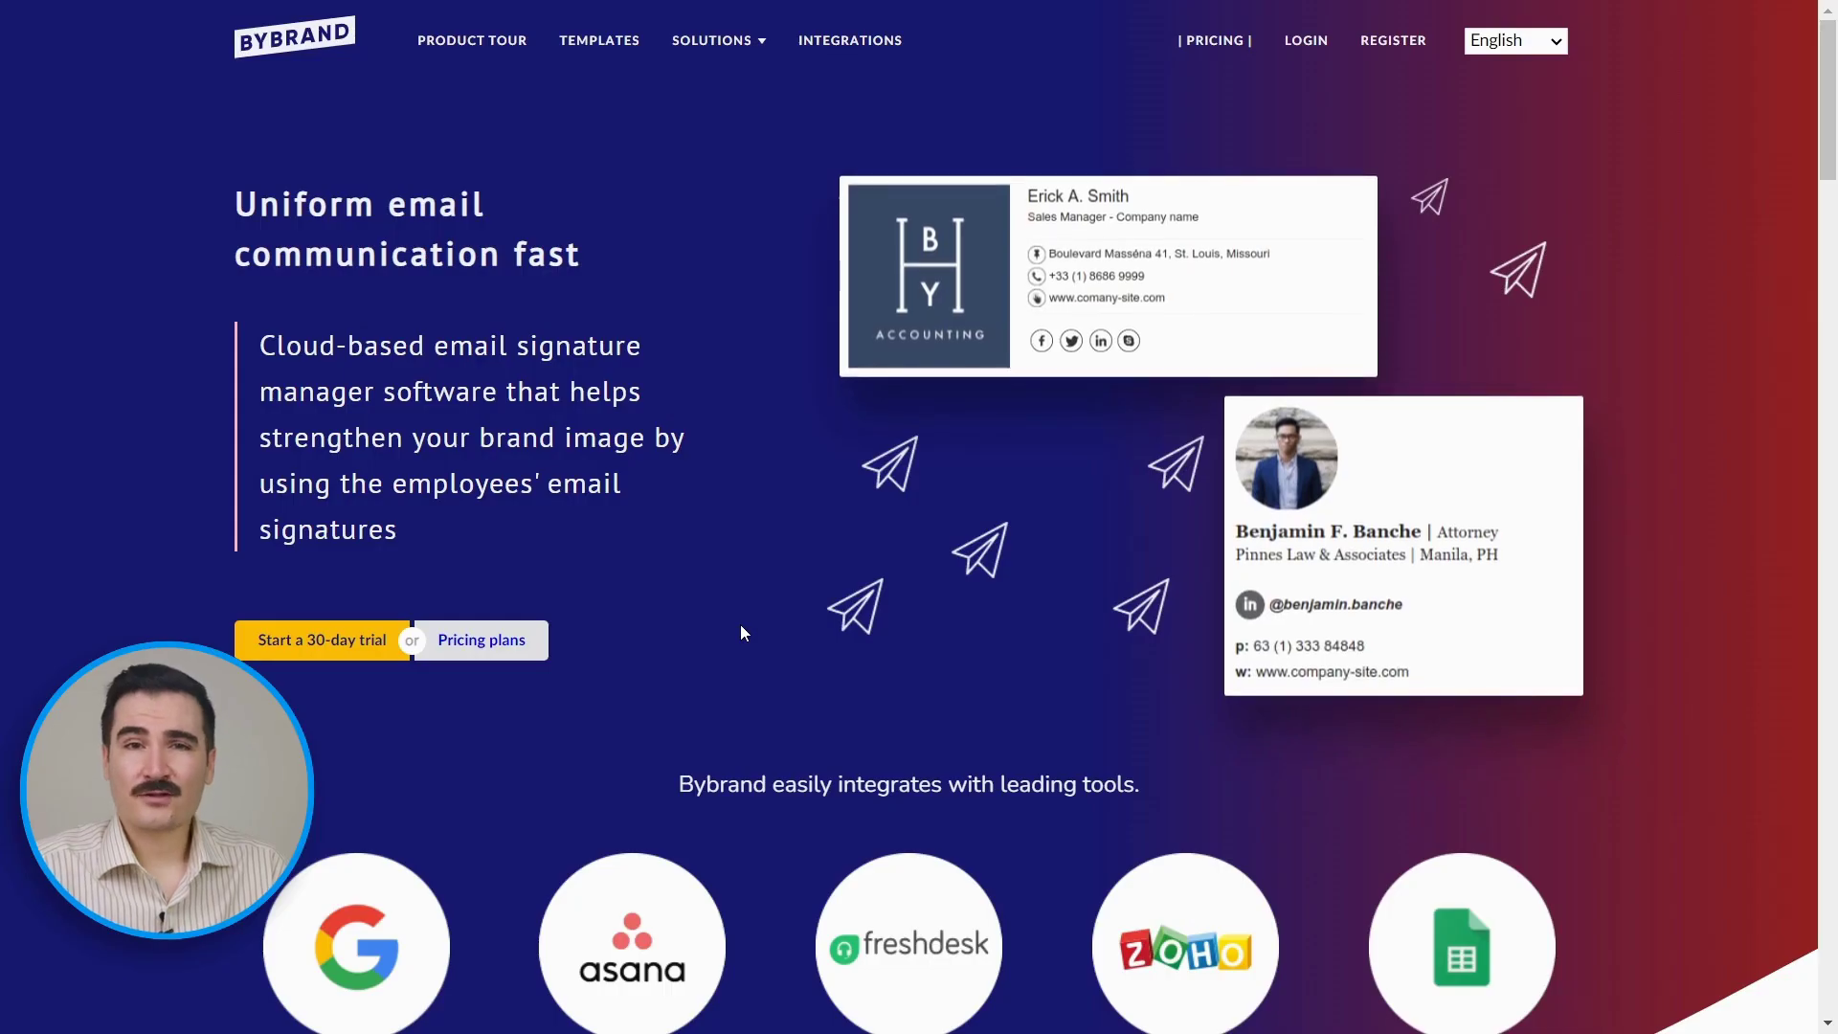
# Step: Start the 30-day free trial from the Bybrand homepage
pyautogui.click(309, 640)
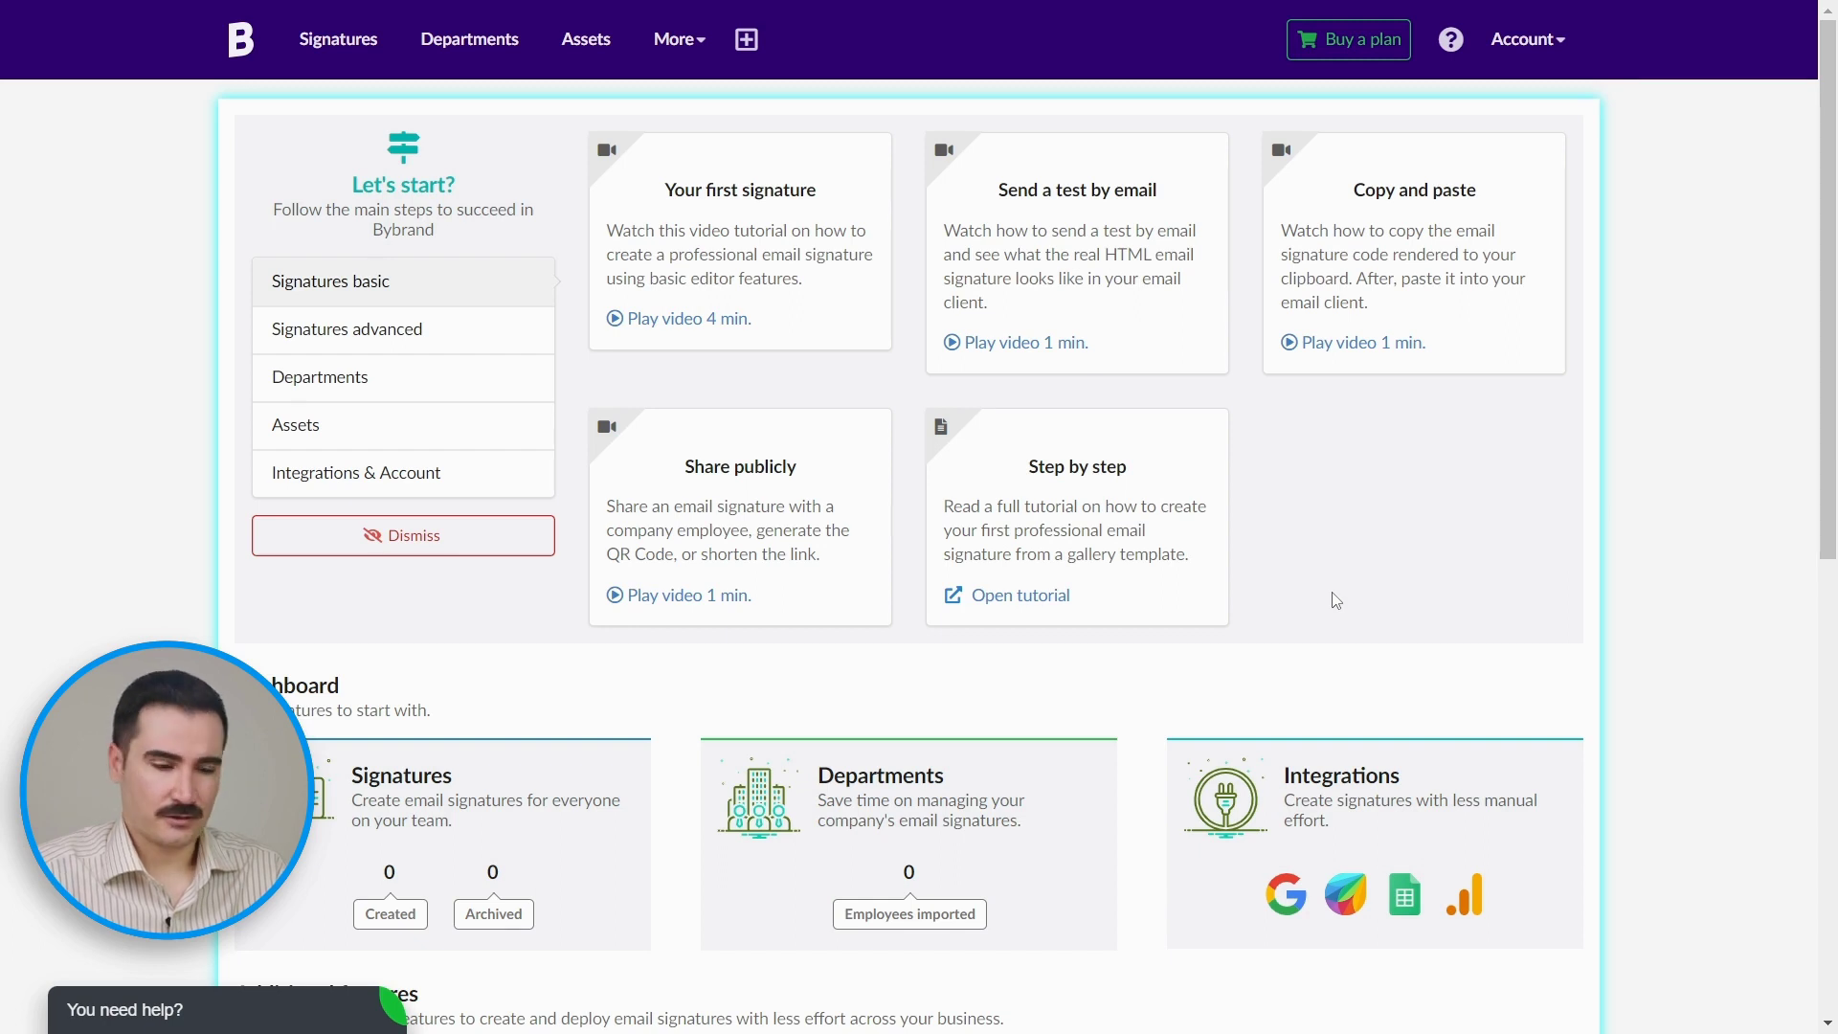
# Step: Create a new signature from the first template in the Business executive category
pyautogui.click(333, 40)
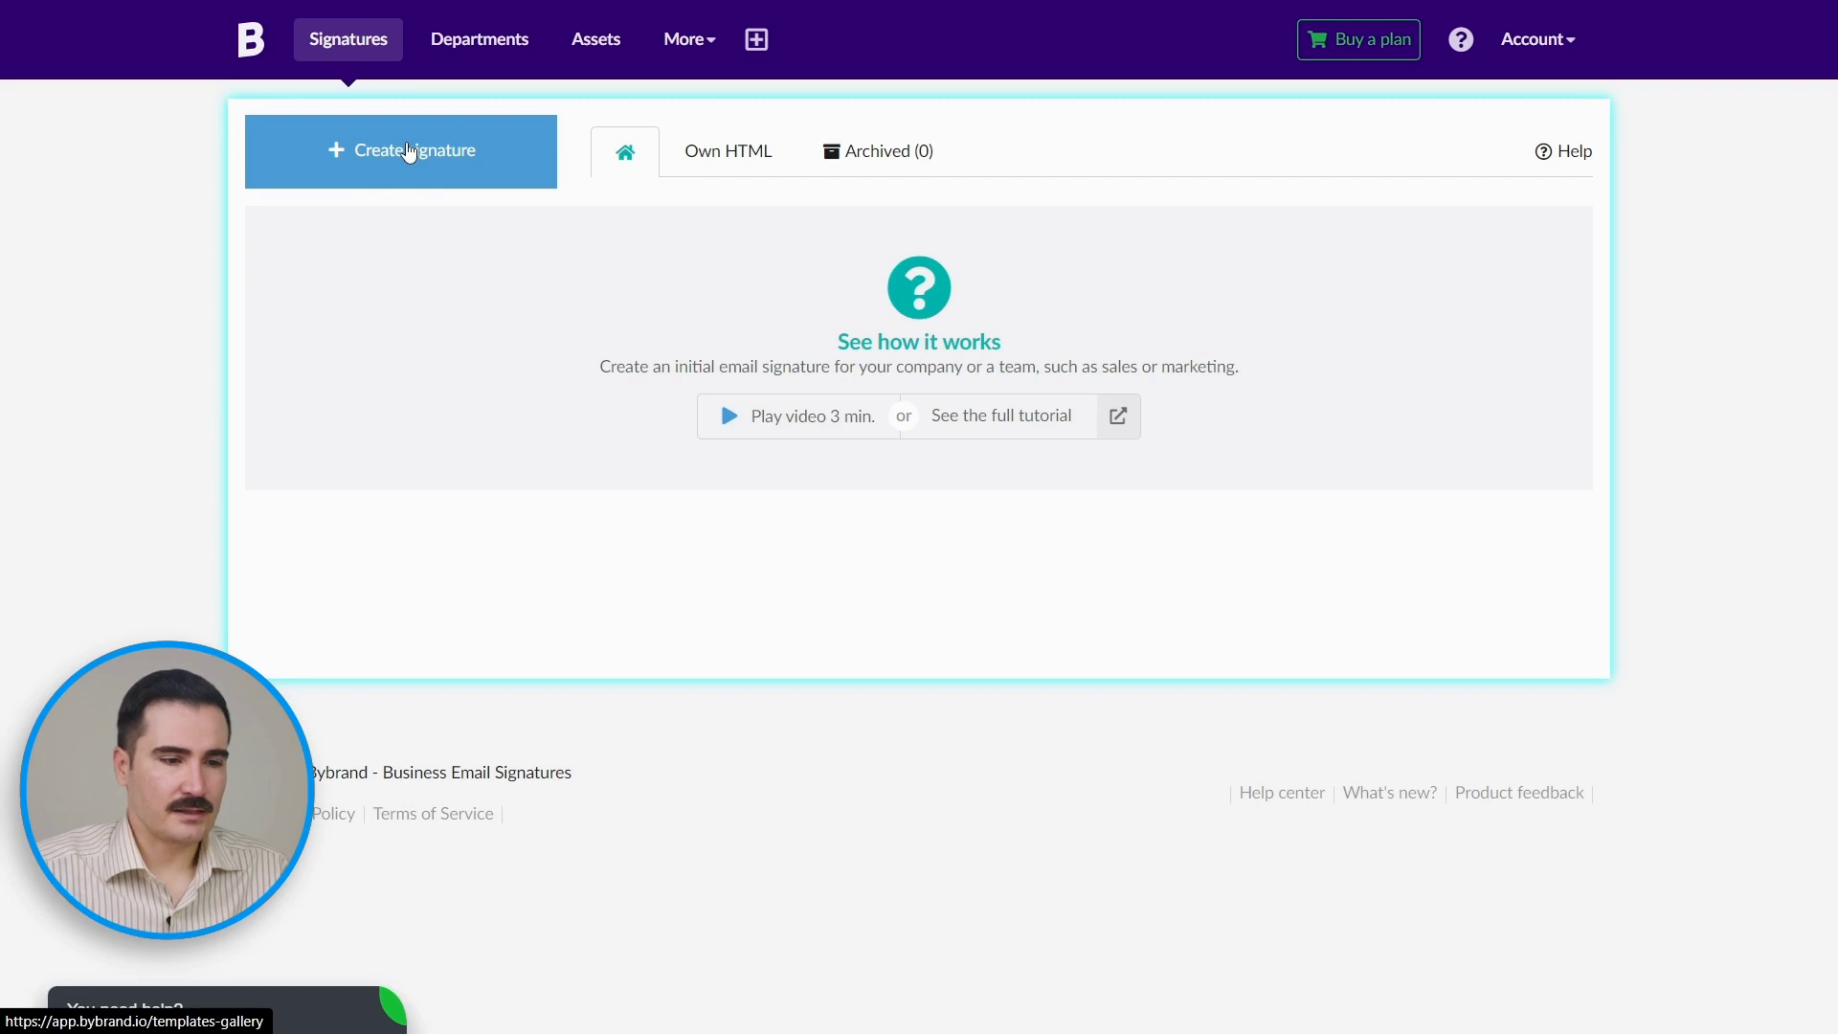
pyautogui.click(408, 151)
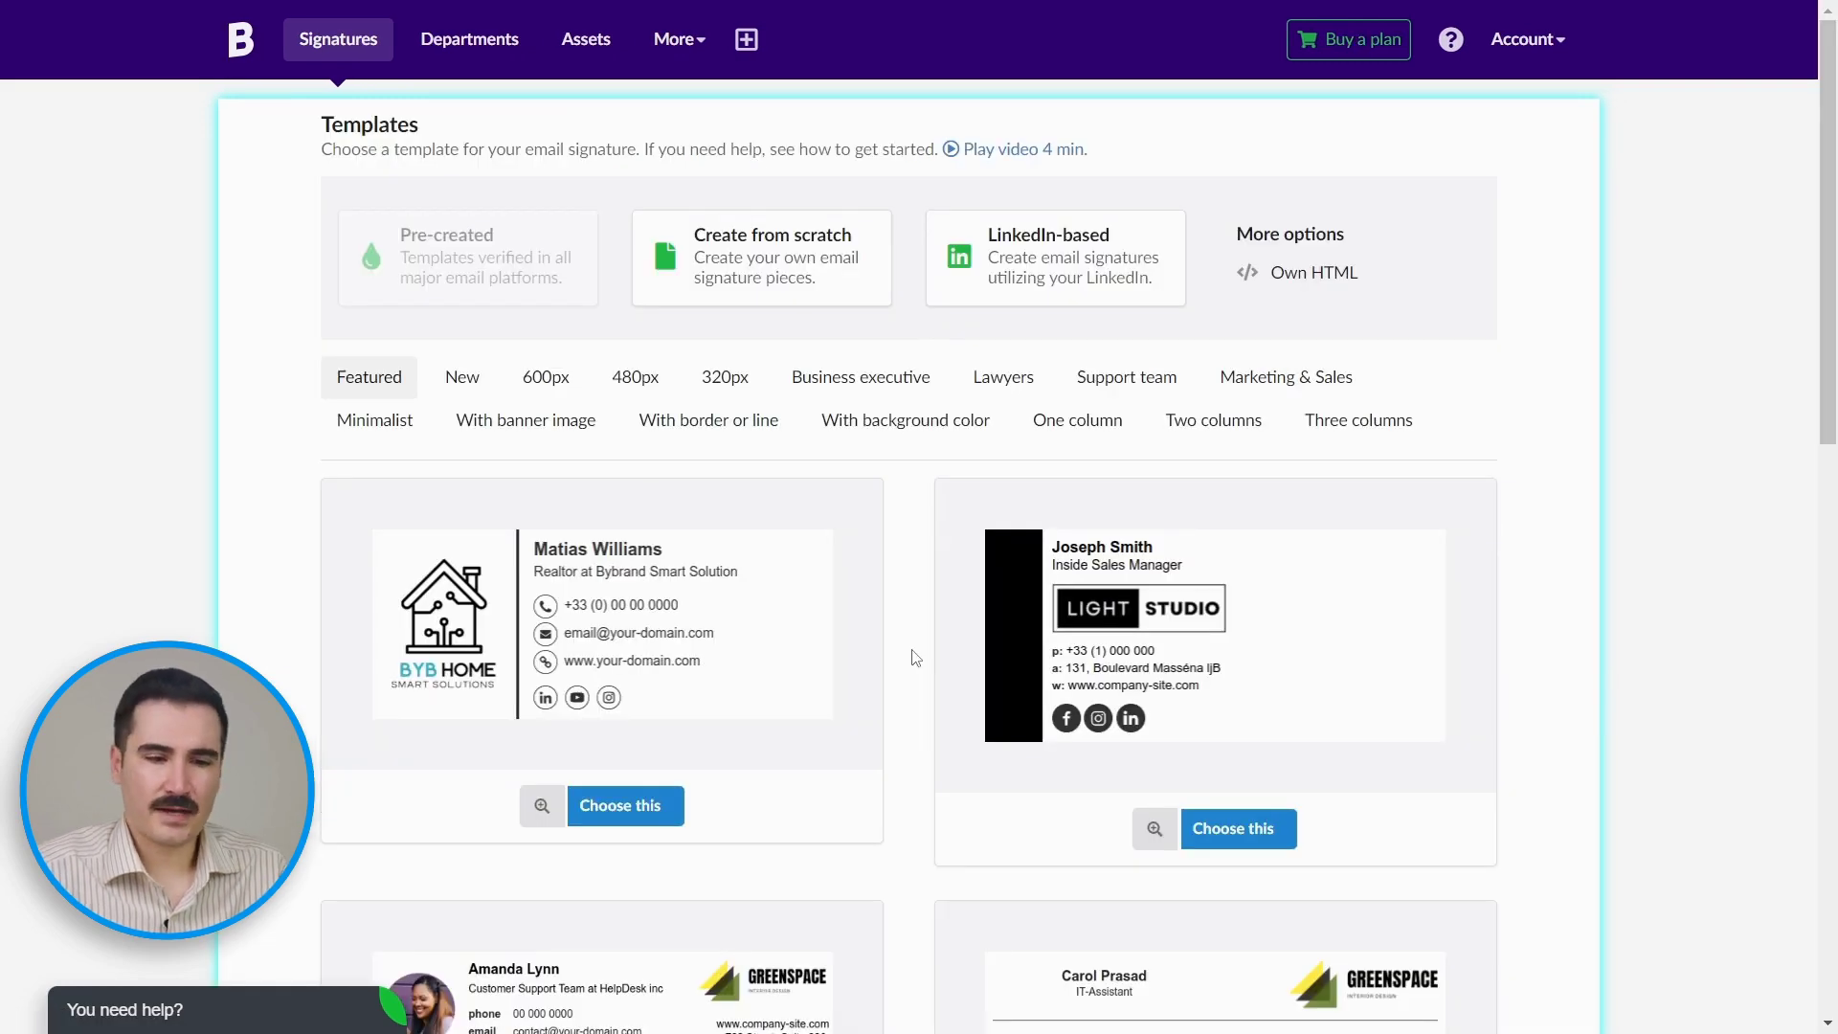
pyautogui.click(833, 391)
pyautogui.scroll(-2, 921, 677)
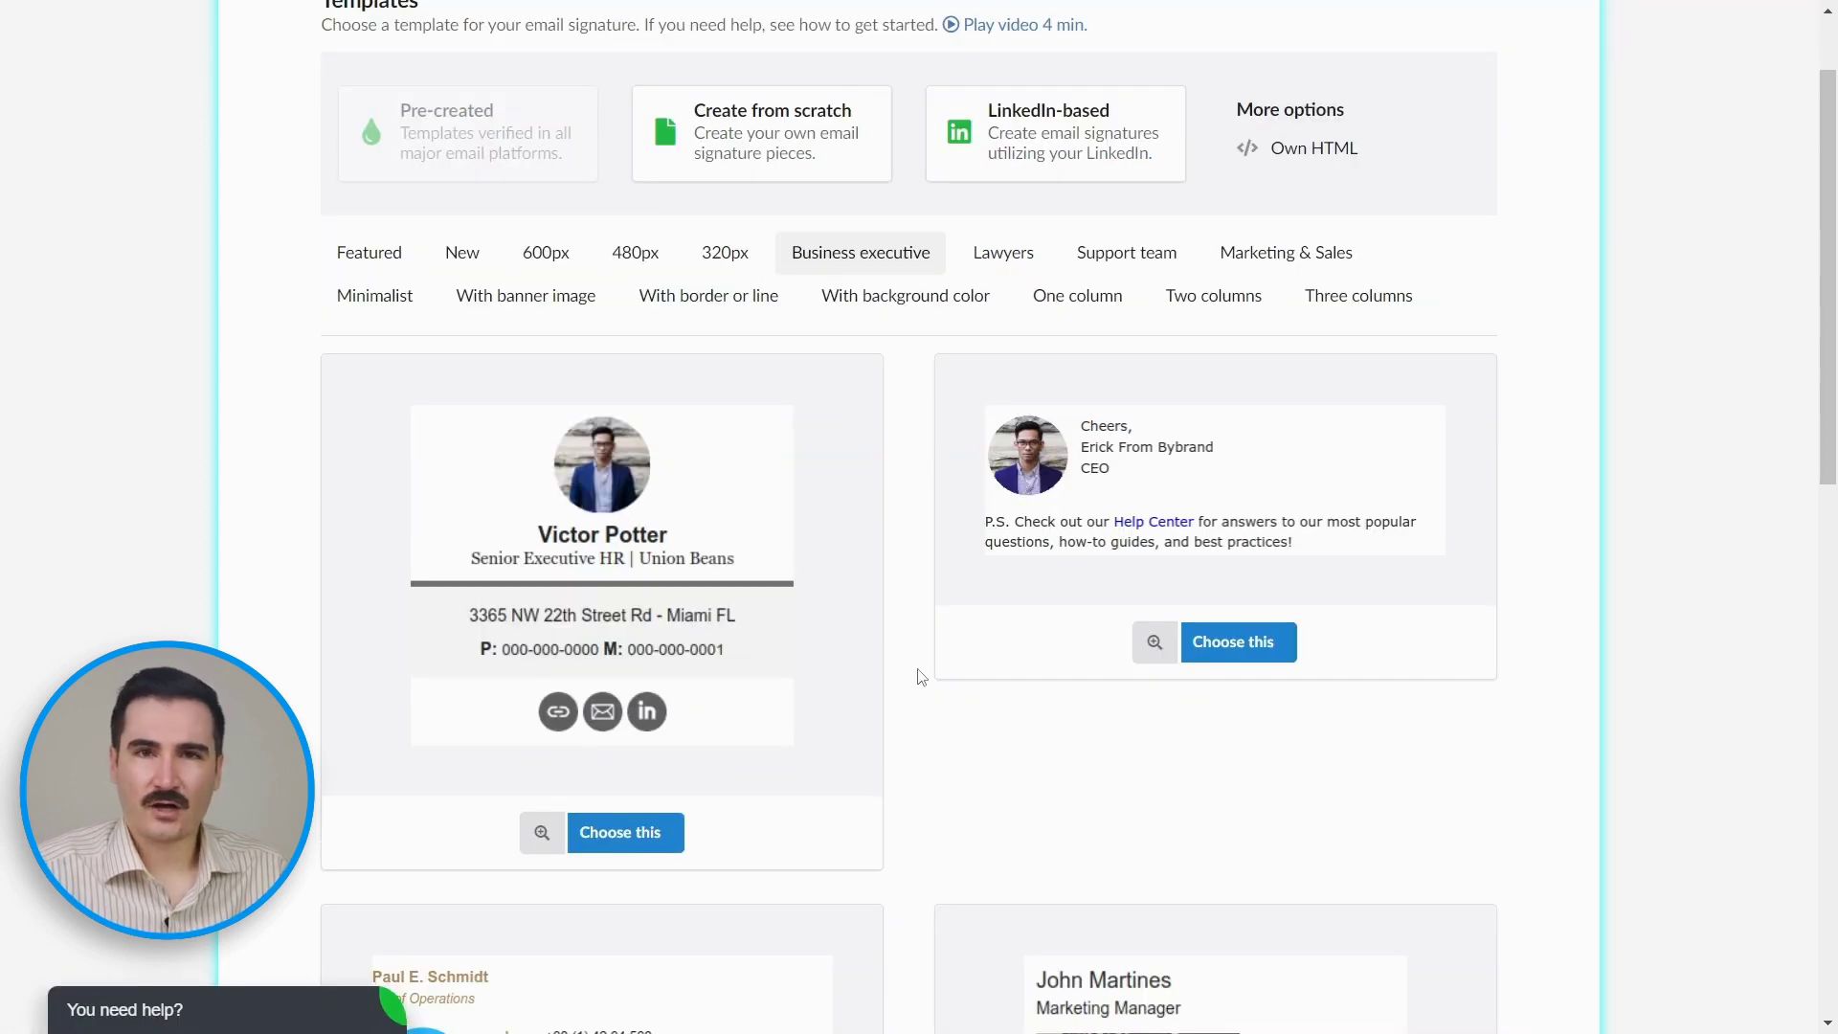
pyautogui.scroll(-2, 921, 677)
pyautogui.click(622, 732)
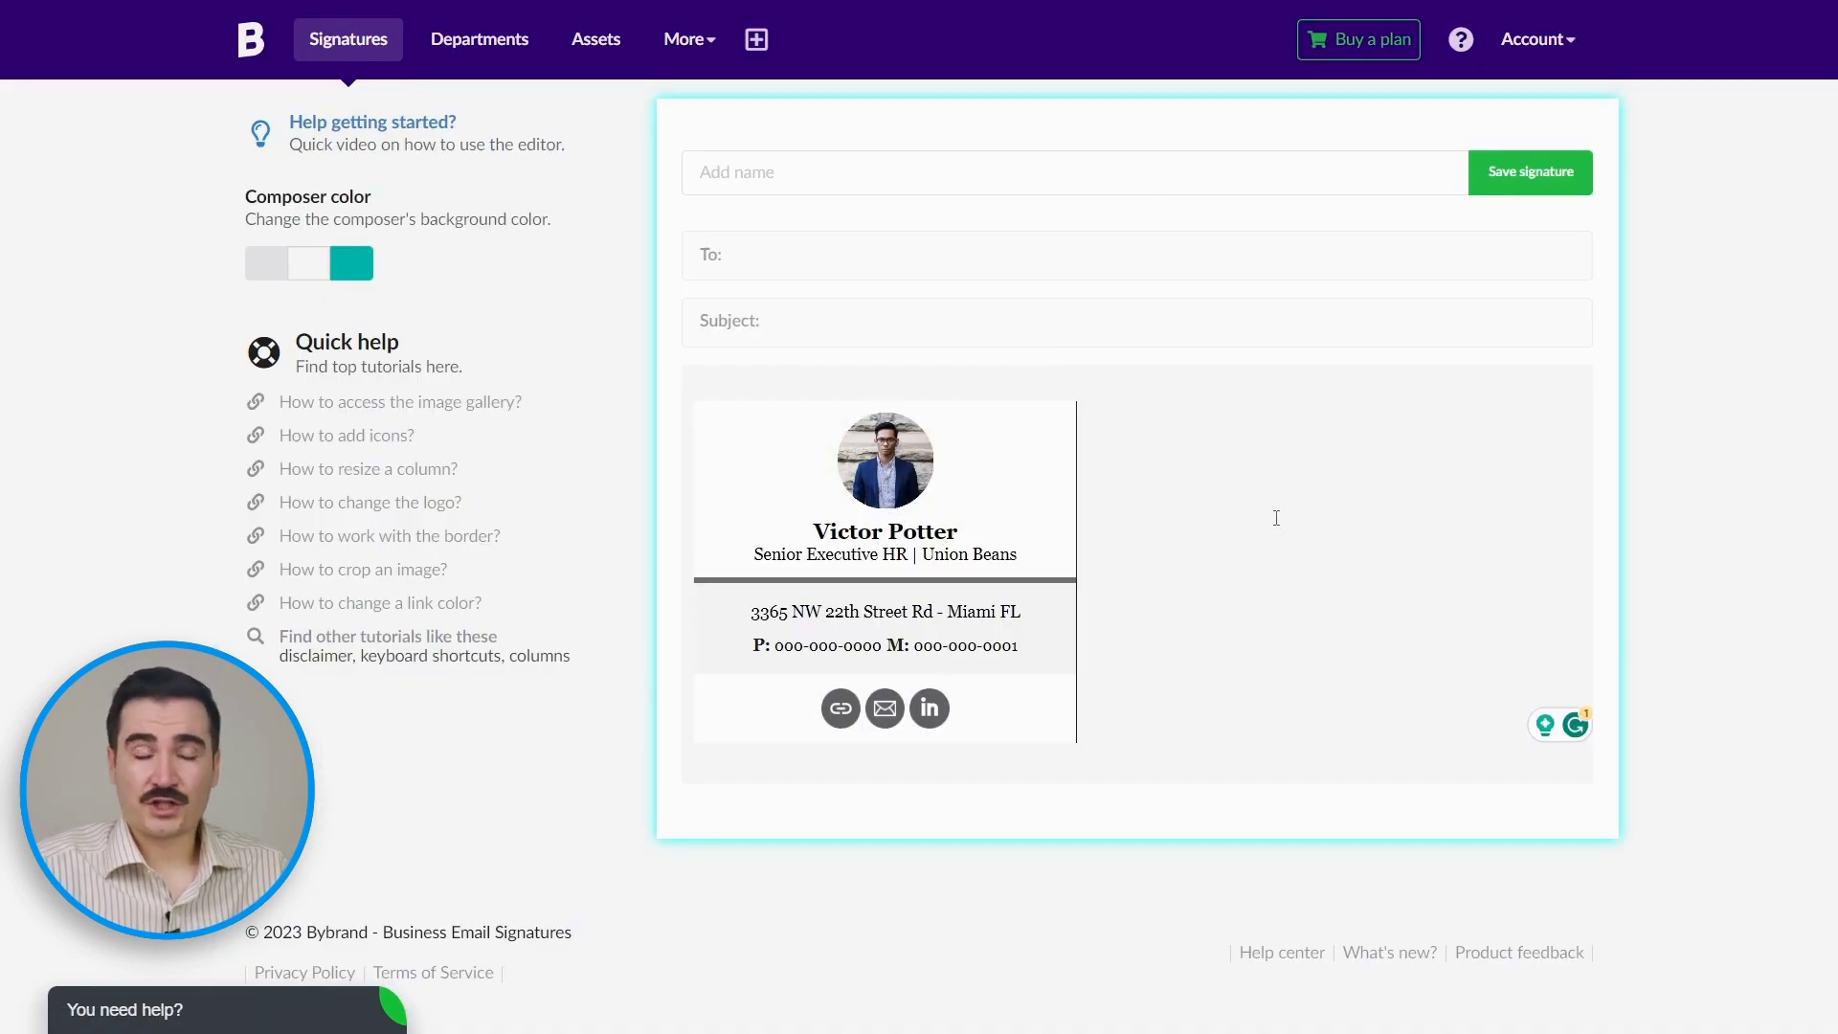
# Step: Upload a new portrait photo in place of the round headshot and shrink it to fit
pyautogui.click(904, 489)
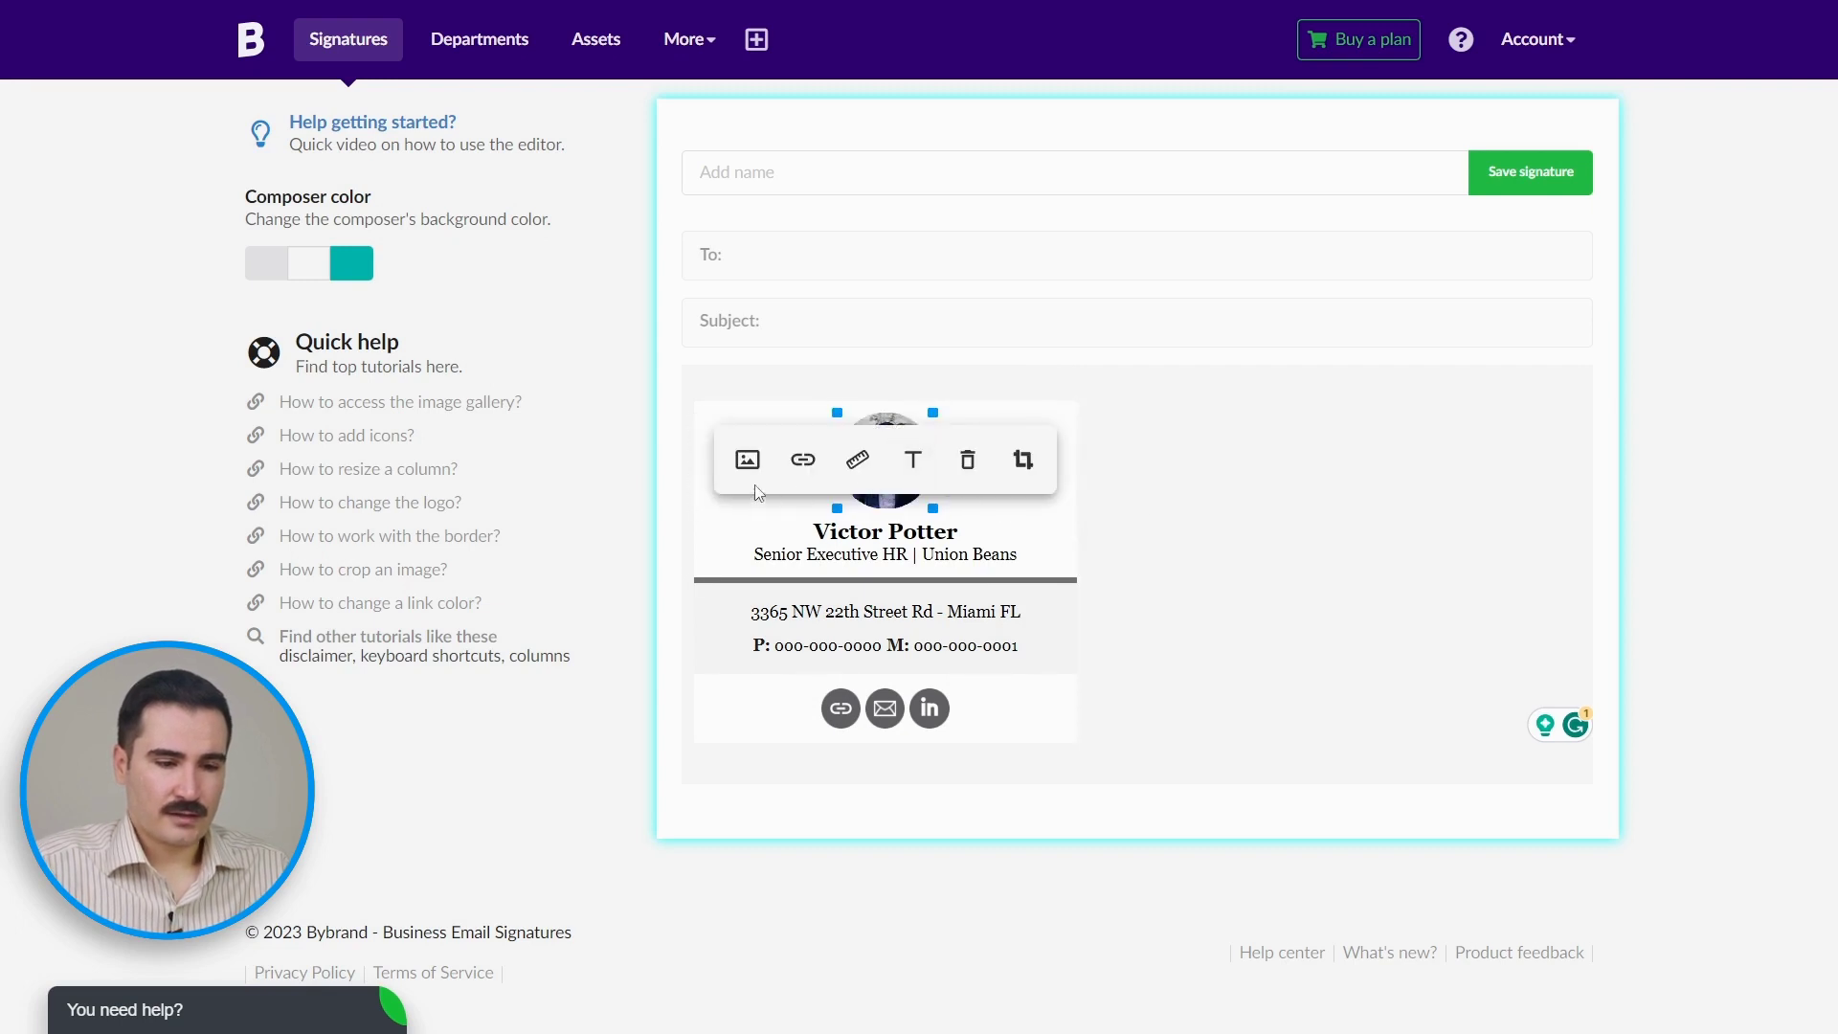
pyautogui.click(747, 460)
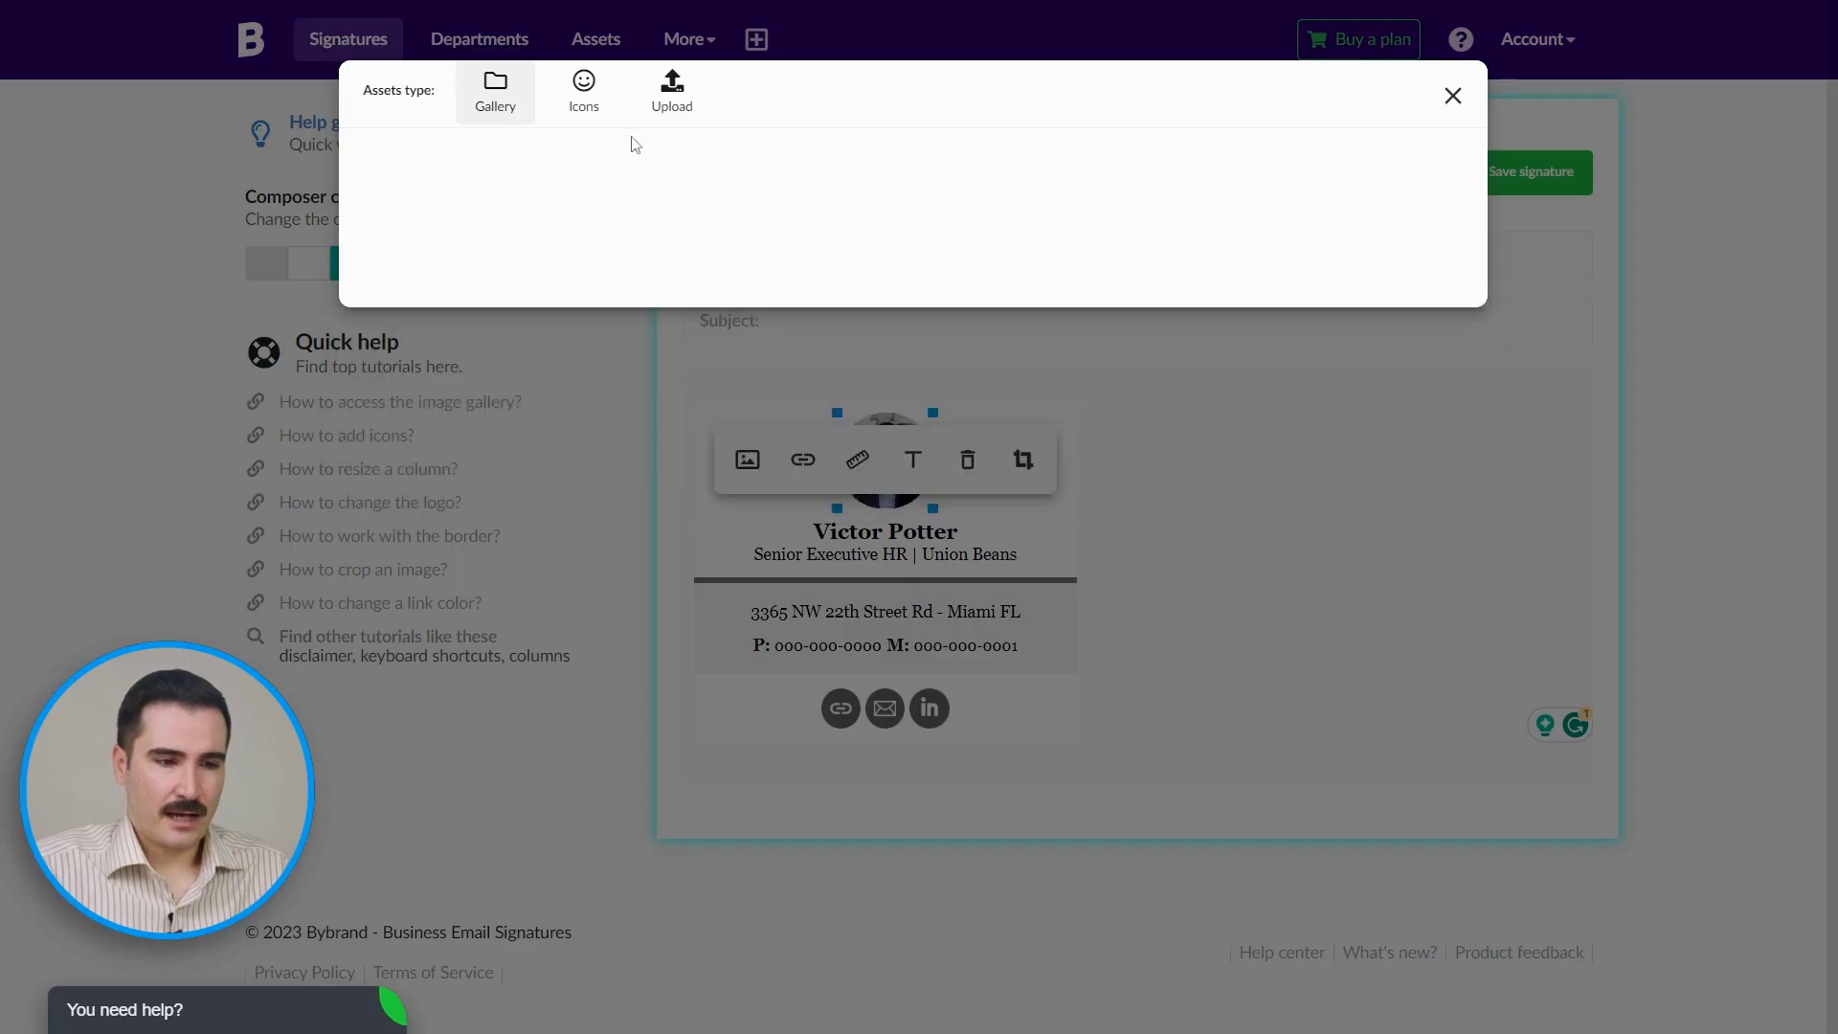
pyautogui.click(673, 96)
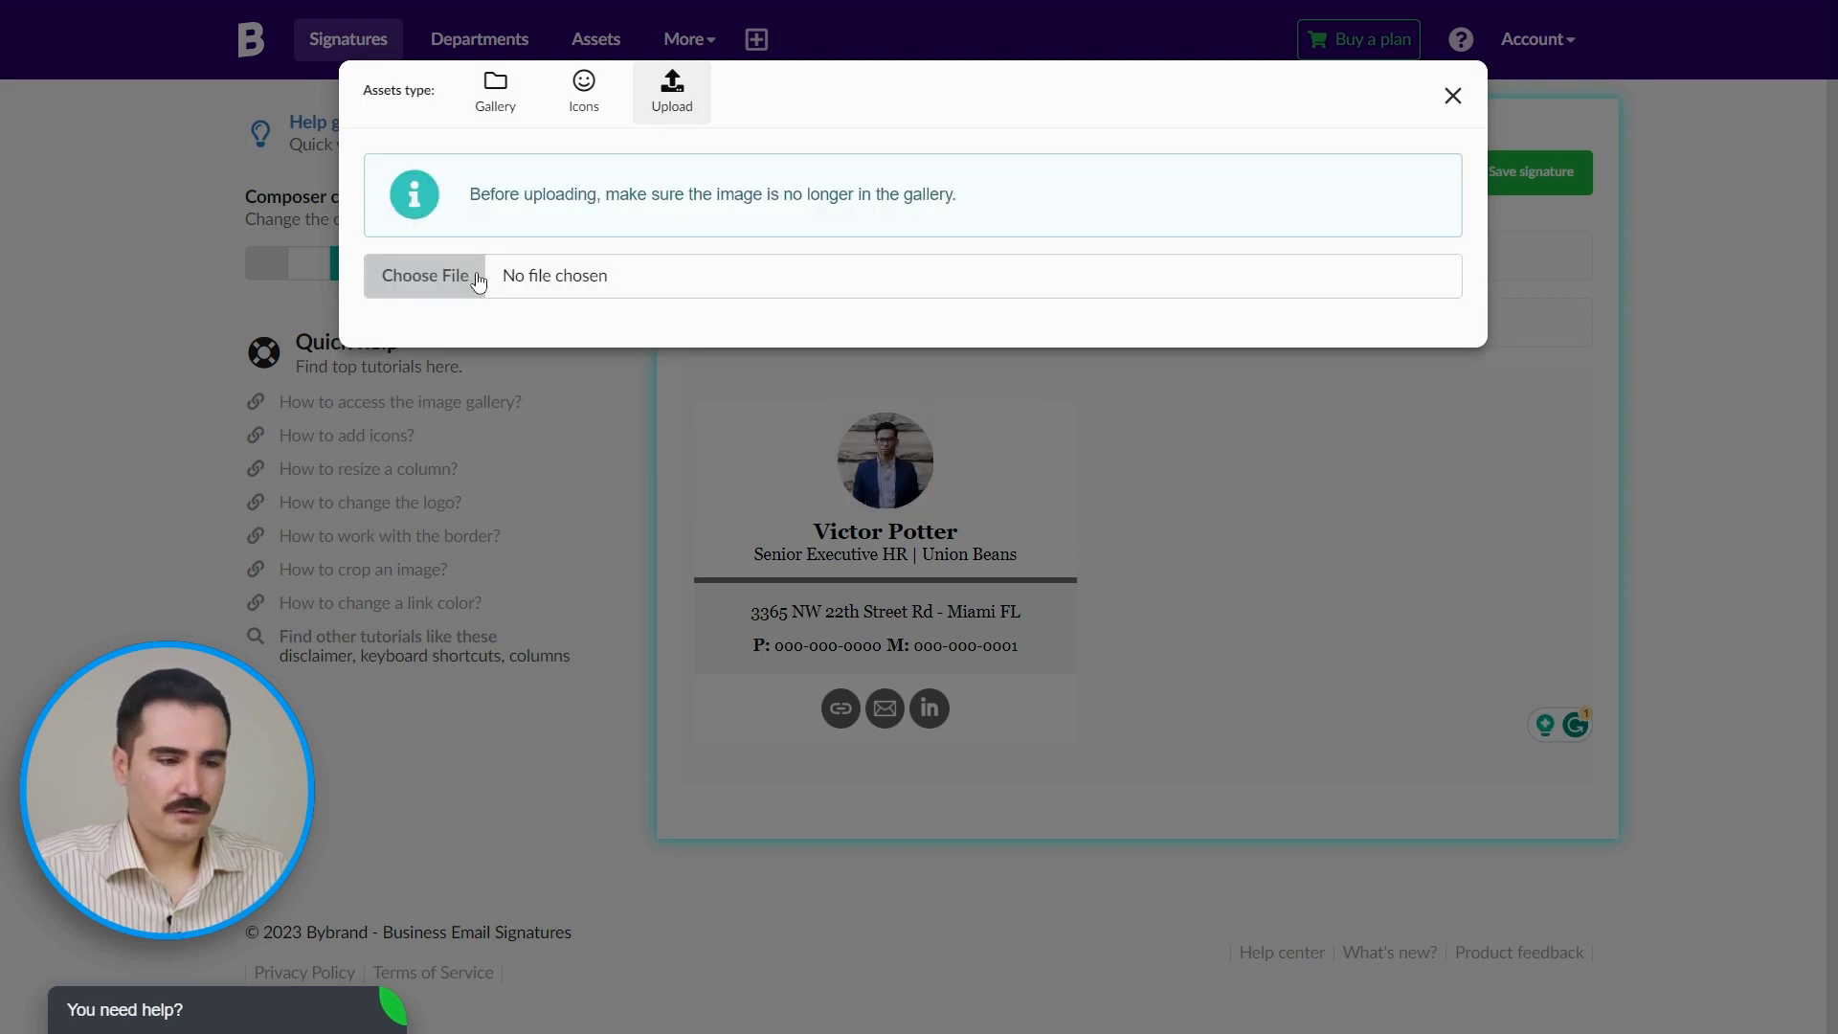
pyautogui.click(475, 272)
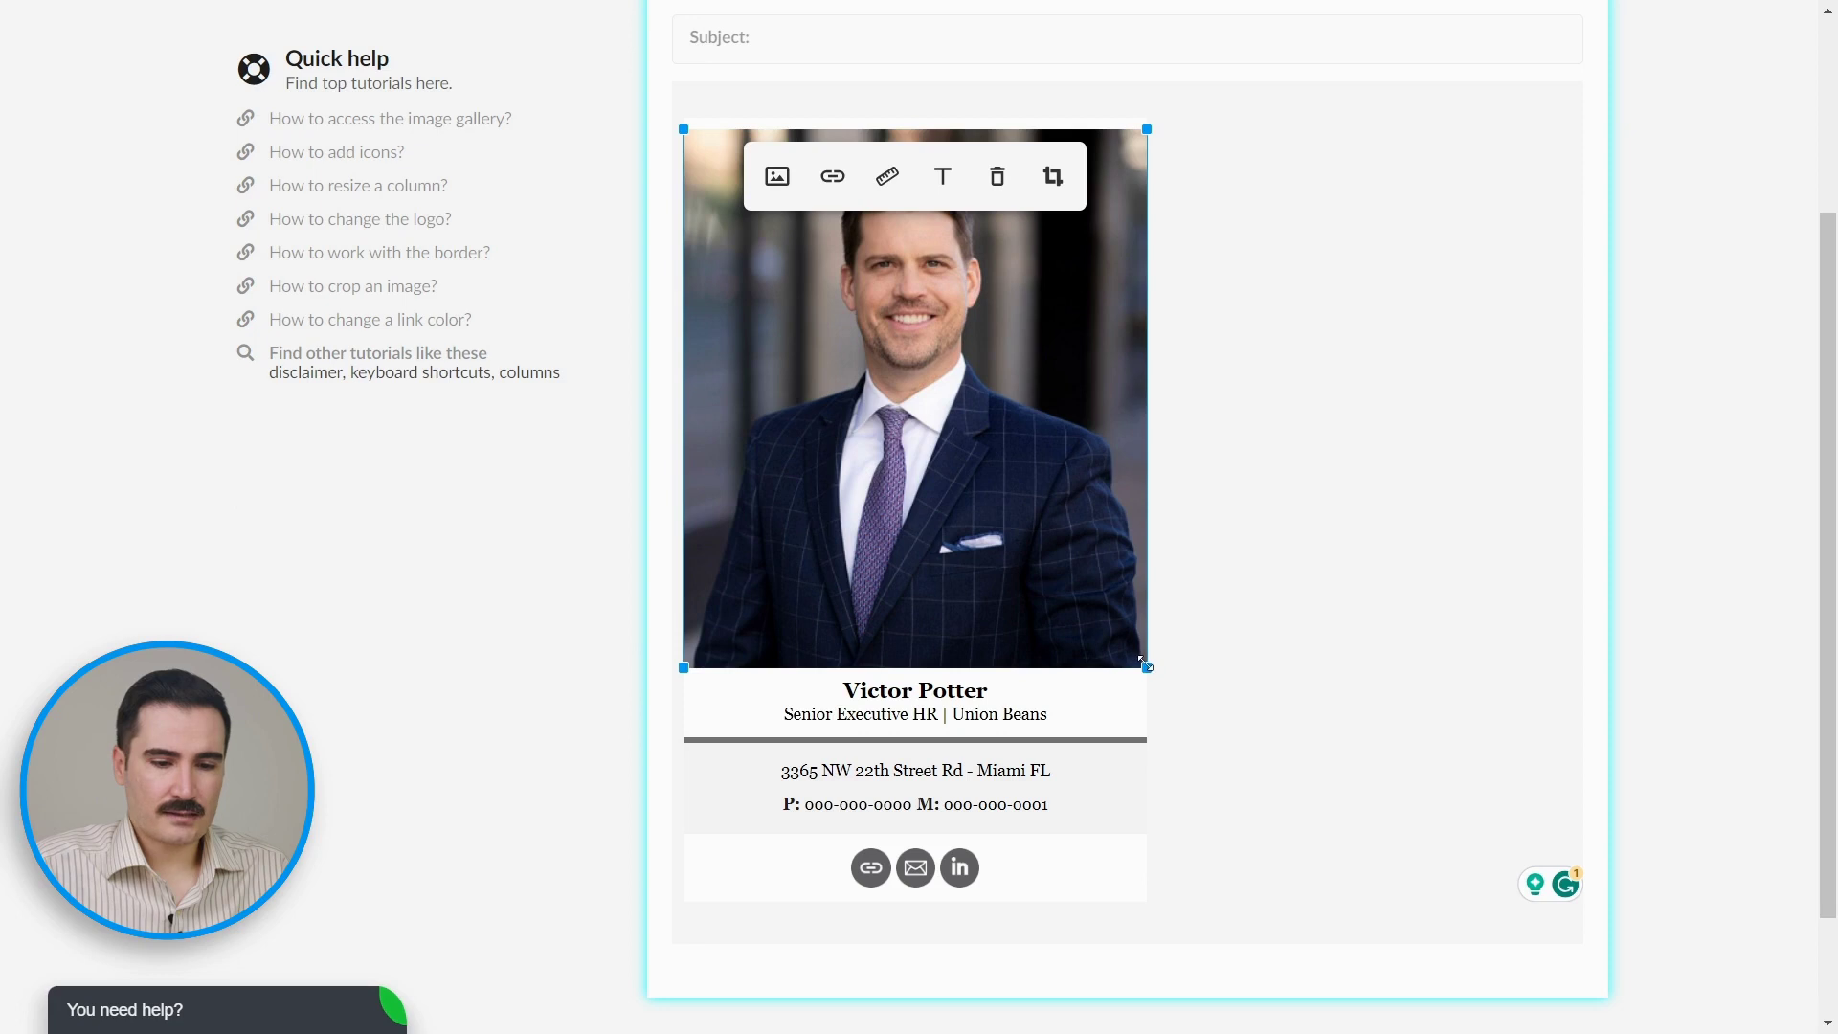
pyautogui.moveTo(1144, 663); pyautogui.dragTo(831, 406)
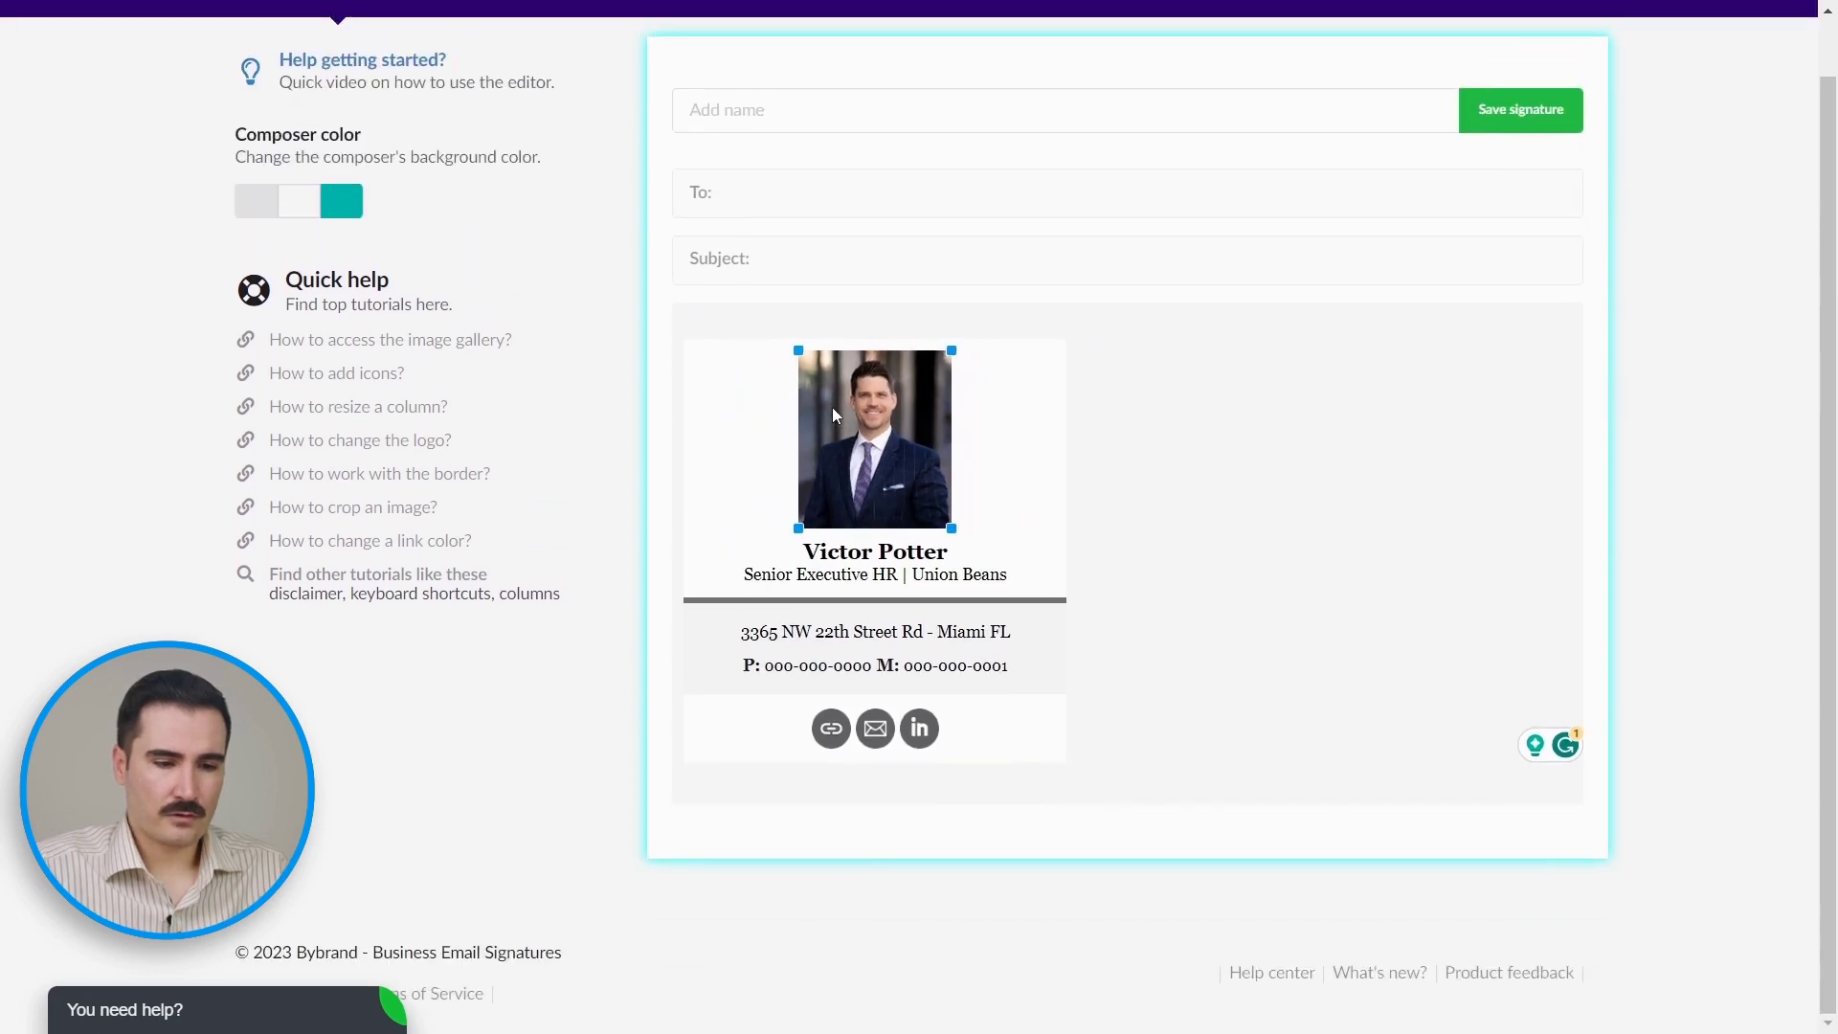
# Step: Replace the sample name with the CEO's full name
pyautogui.click(1140, 497)
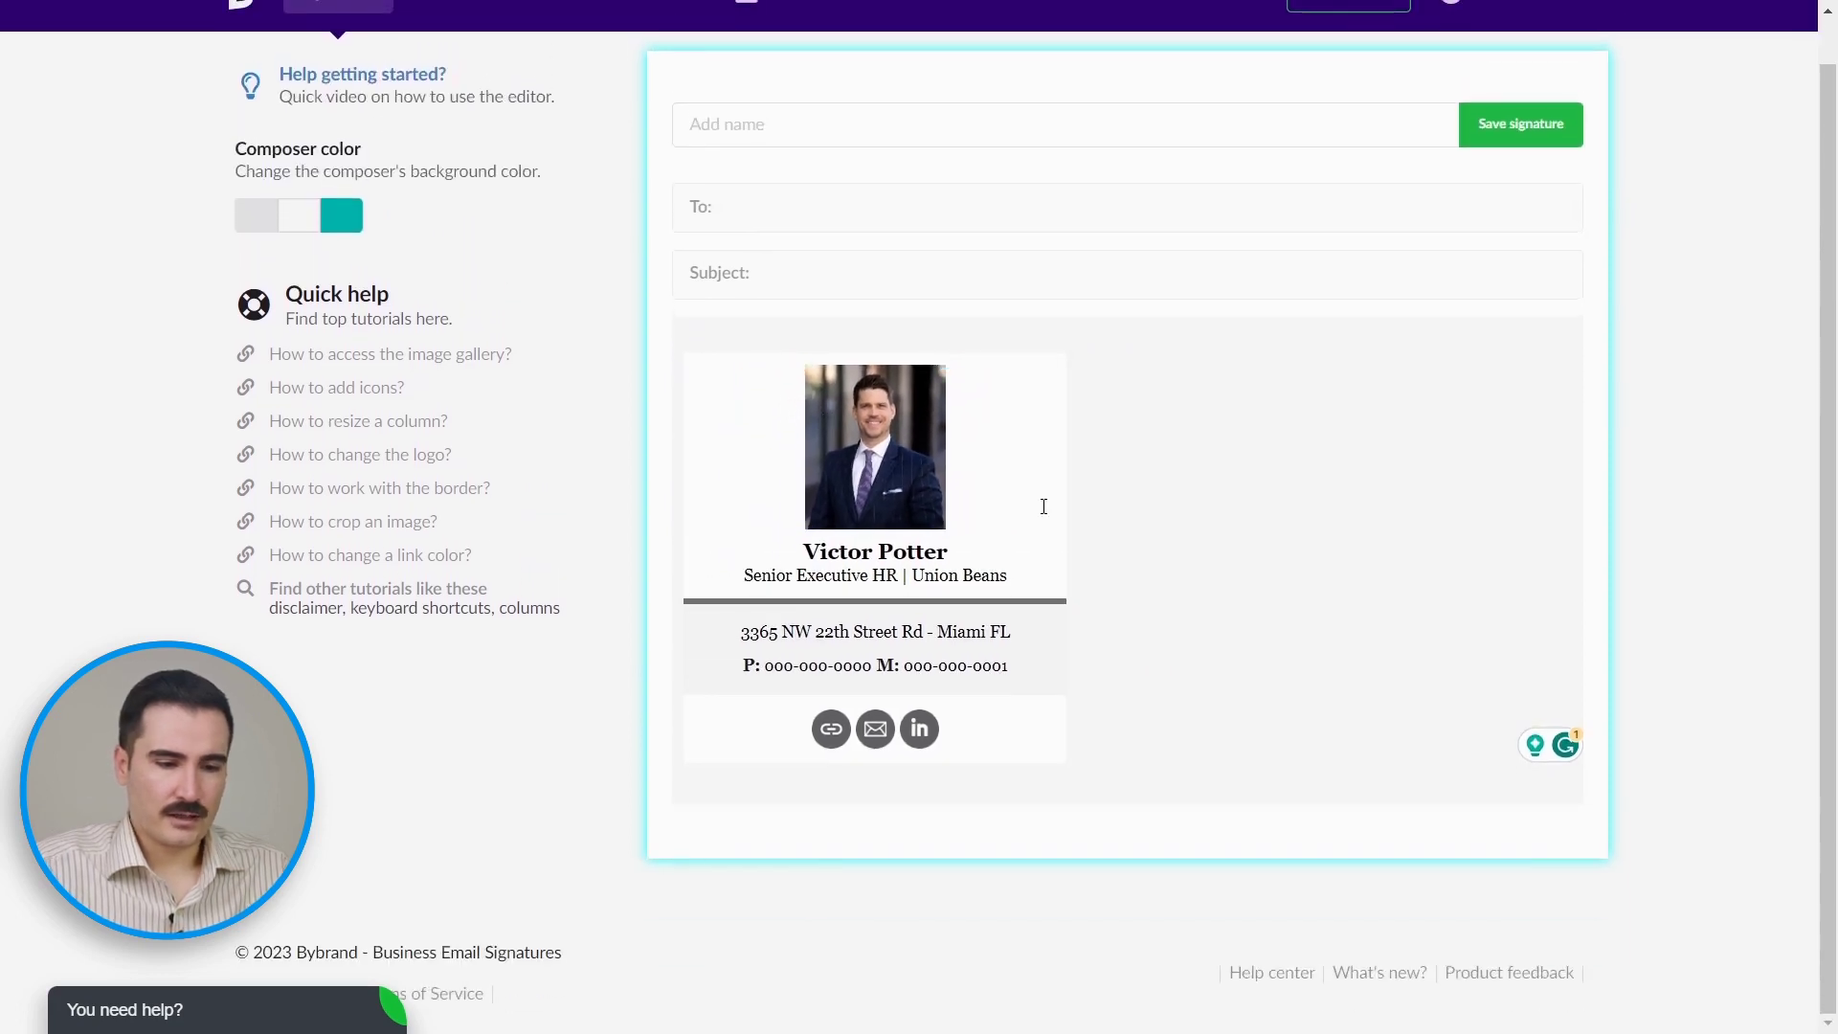
pyautogui.click(859, 553)
pyautogui.tripleClick(808, 553)
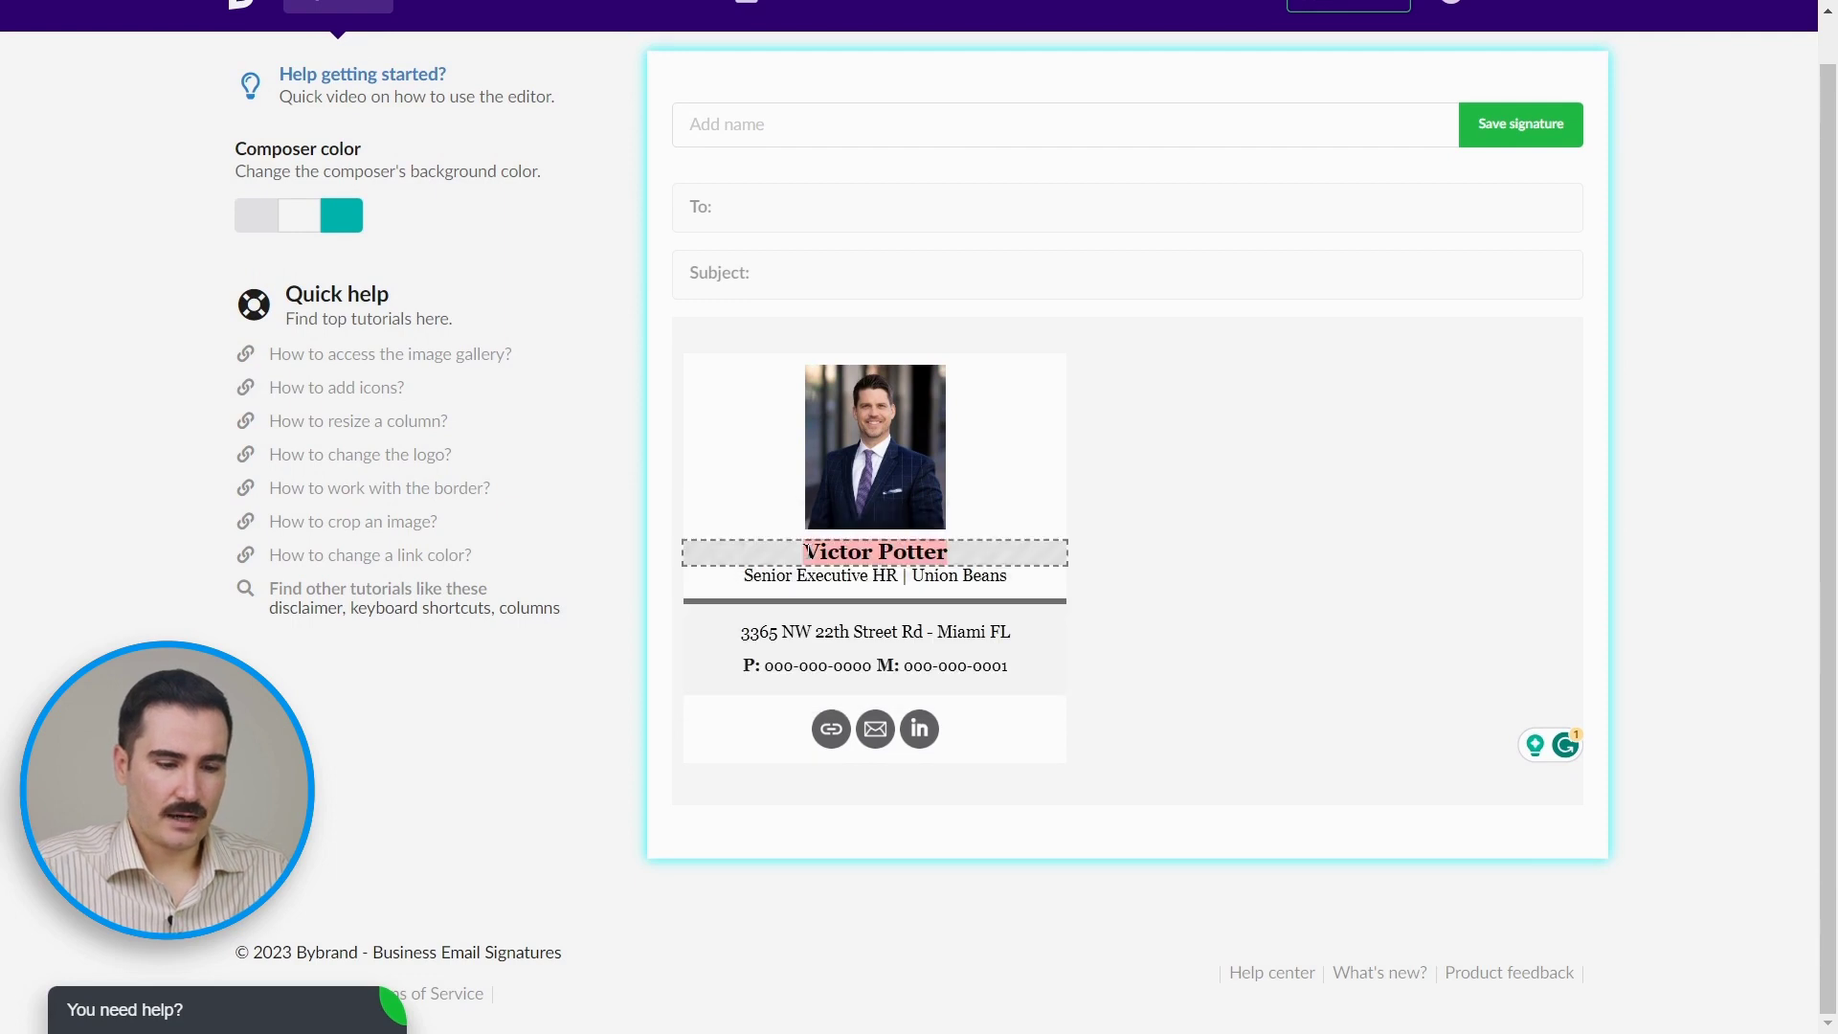
pyautogui.tripleClick(808, 553)
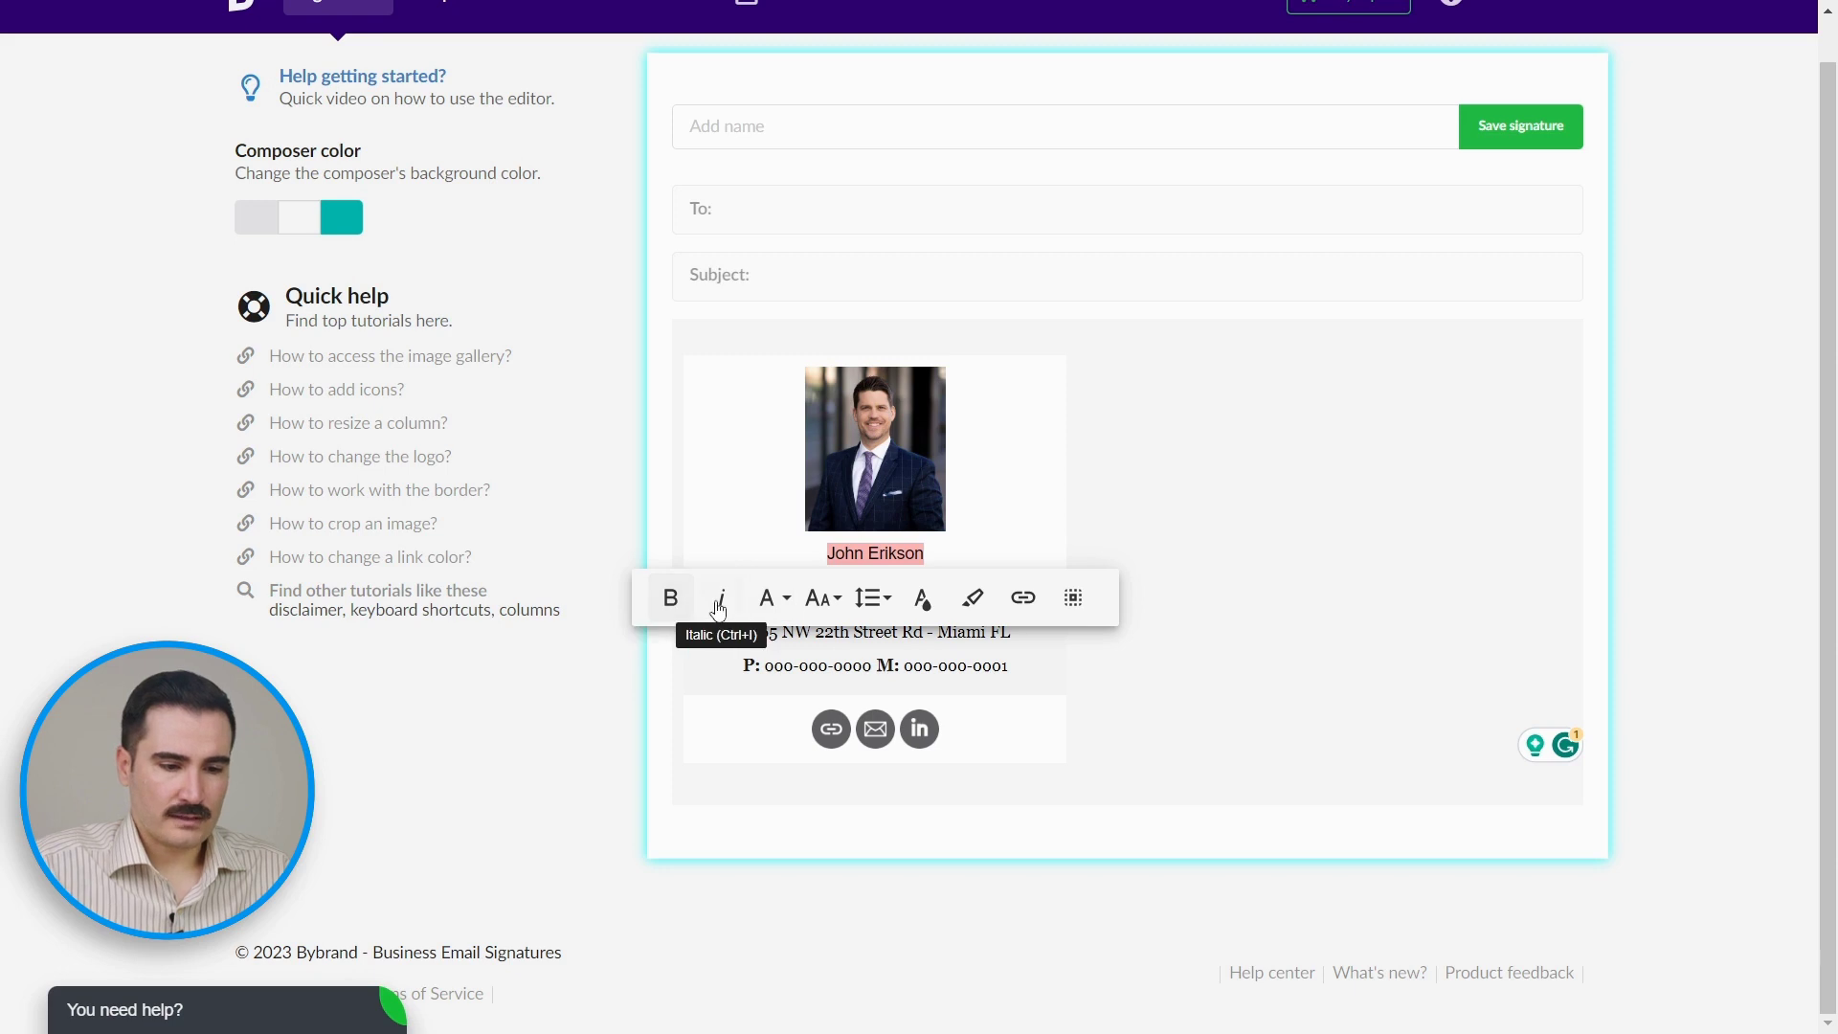
# Step: Make the name bold 16 pt Times New Roman and change the title line to CEO
pyautogui.click(943, 603)
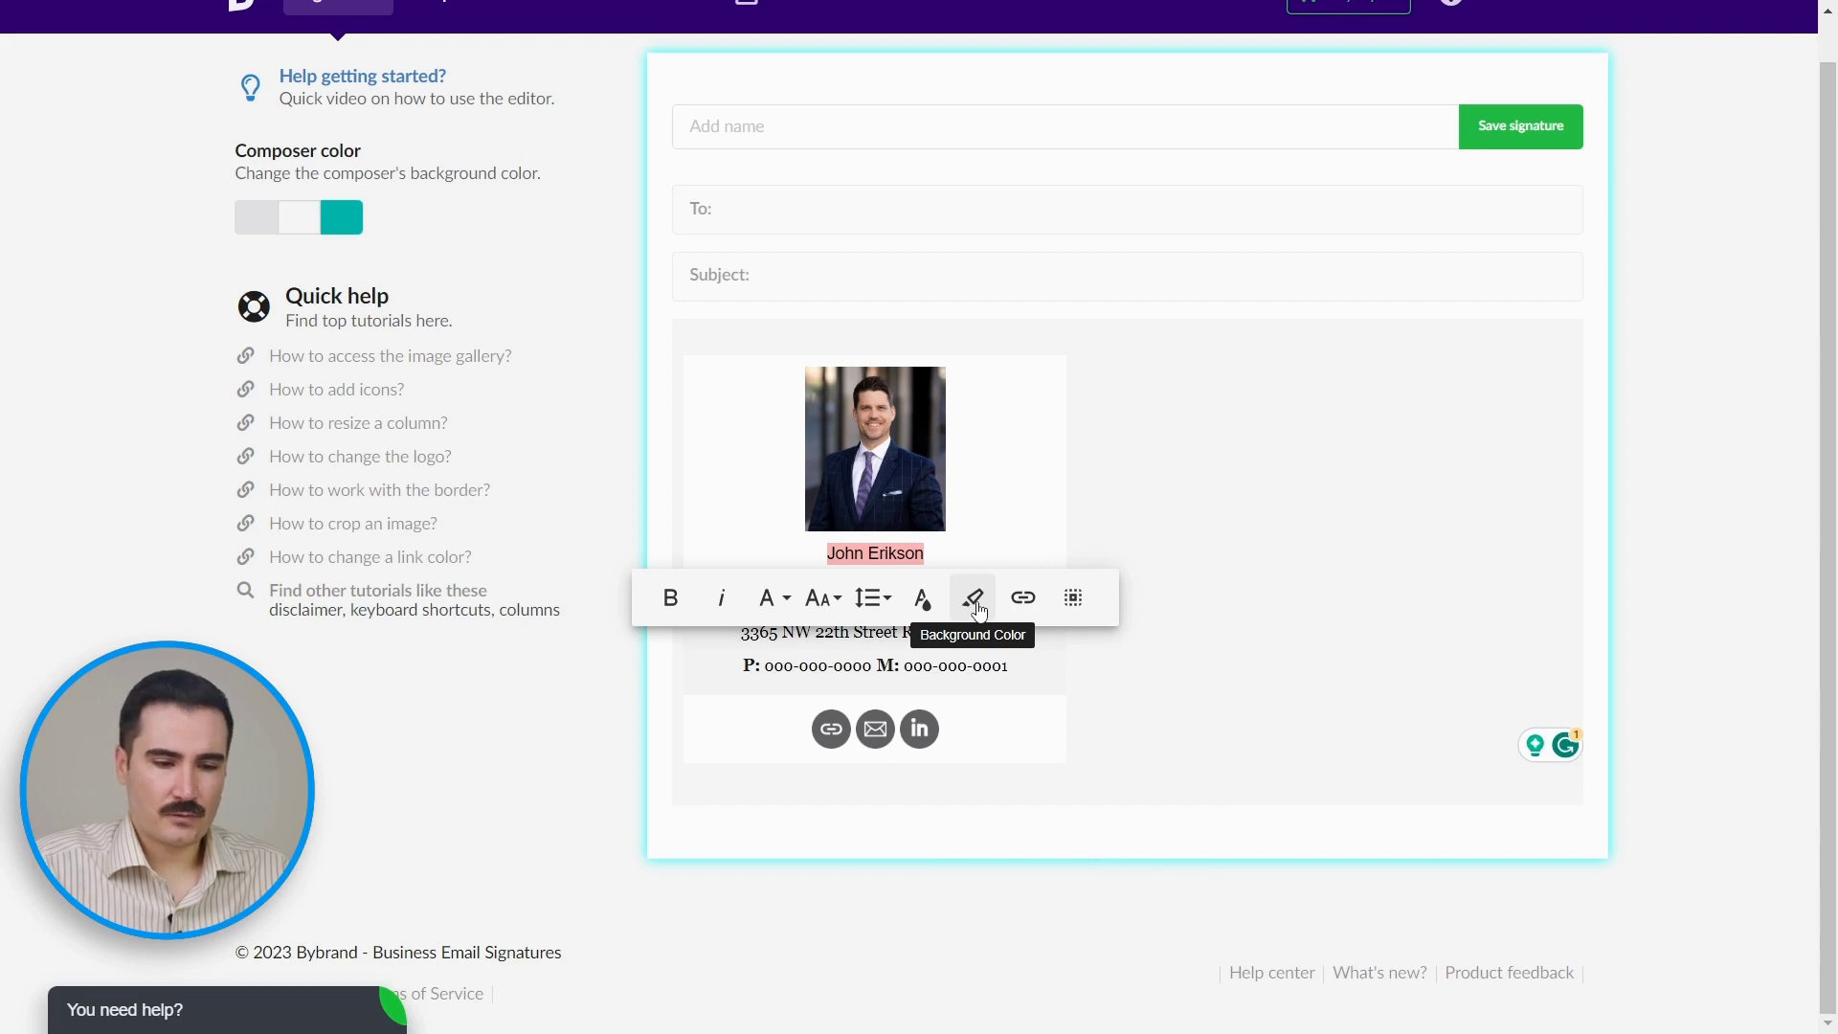
pyautogui.click(772, 598)
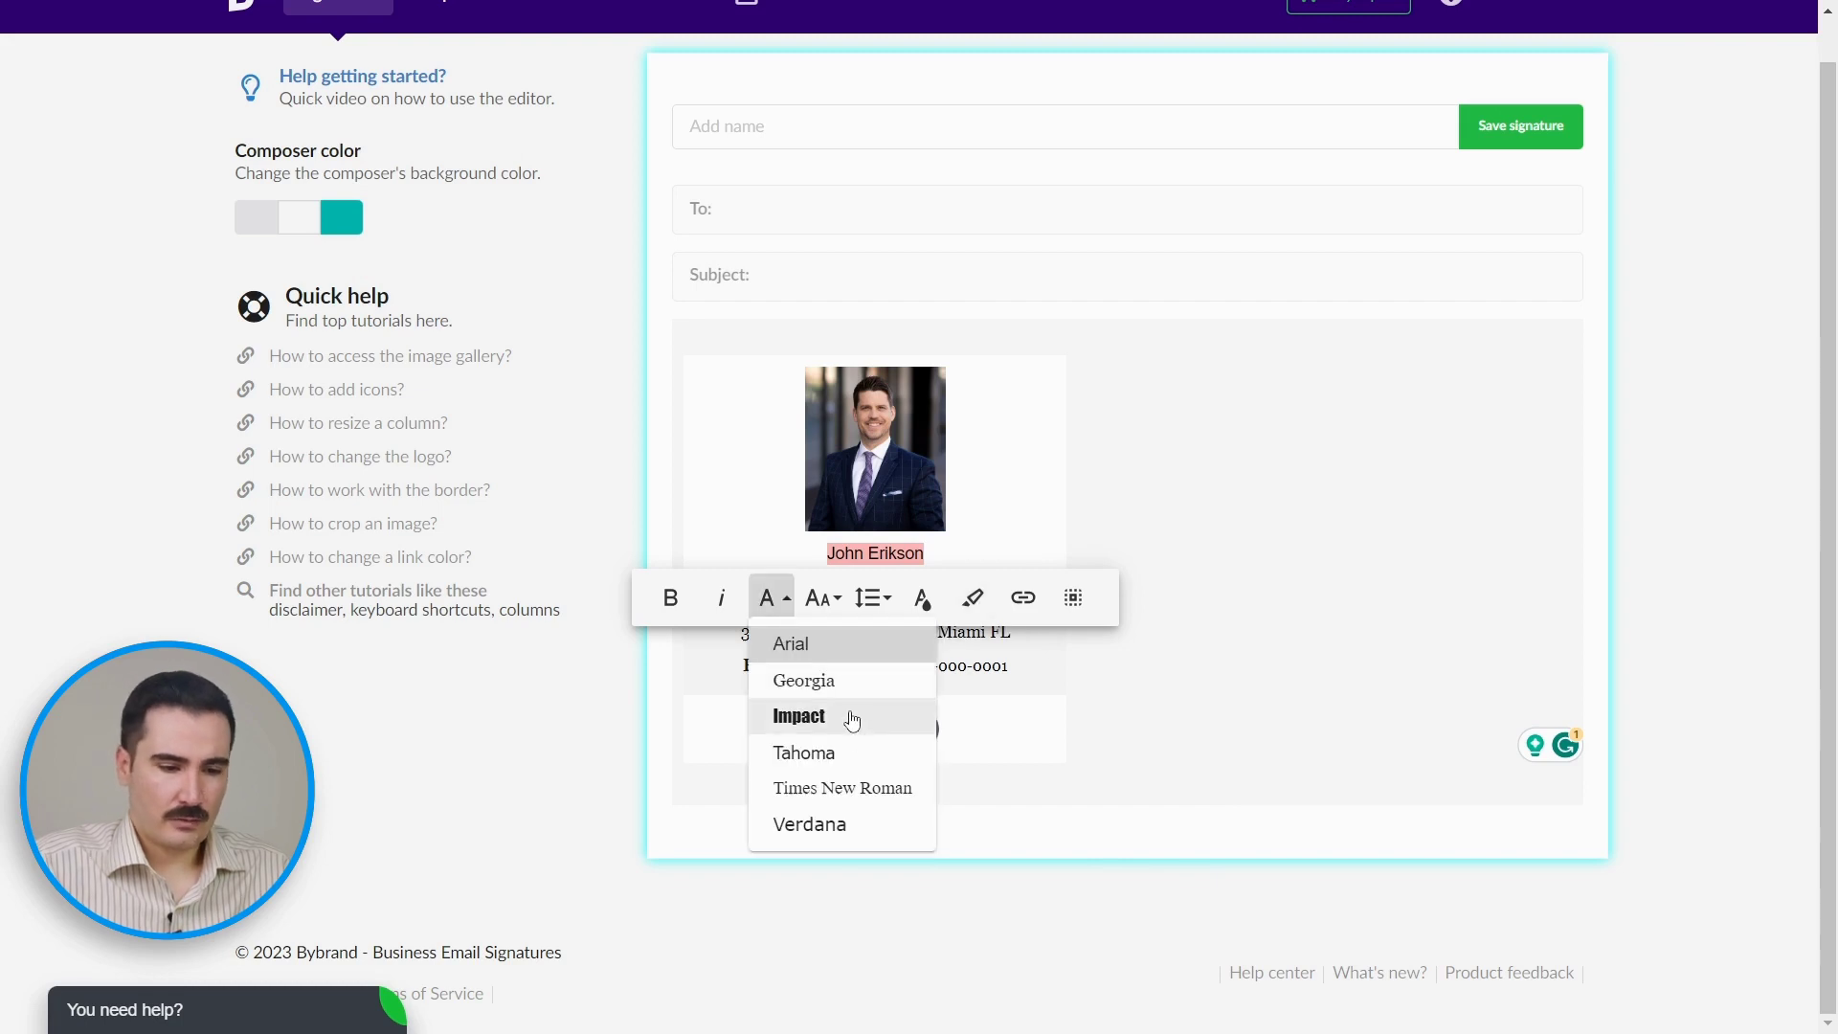
pyautogui.click(848, 788)
pyautogui.click(819, 598)
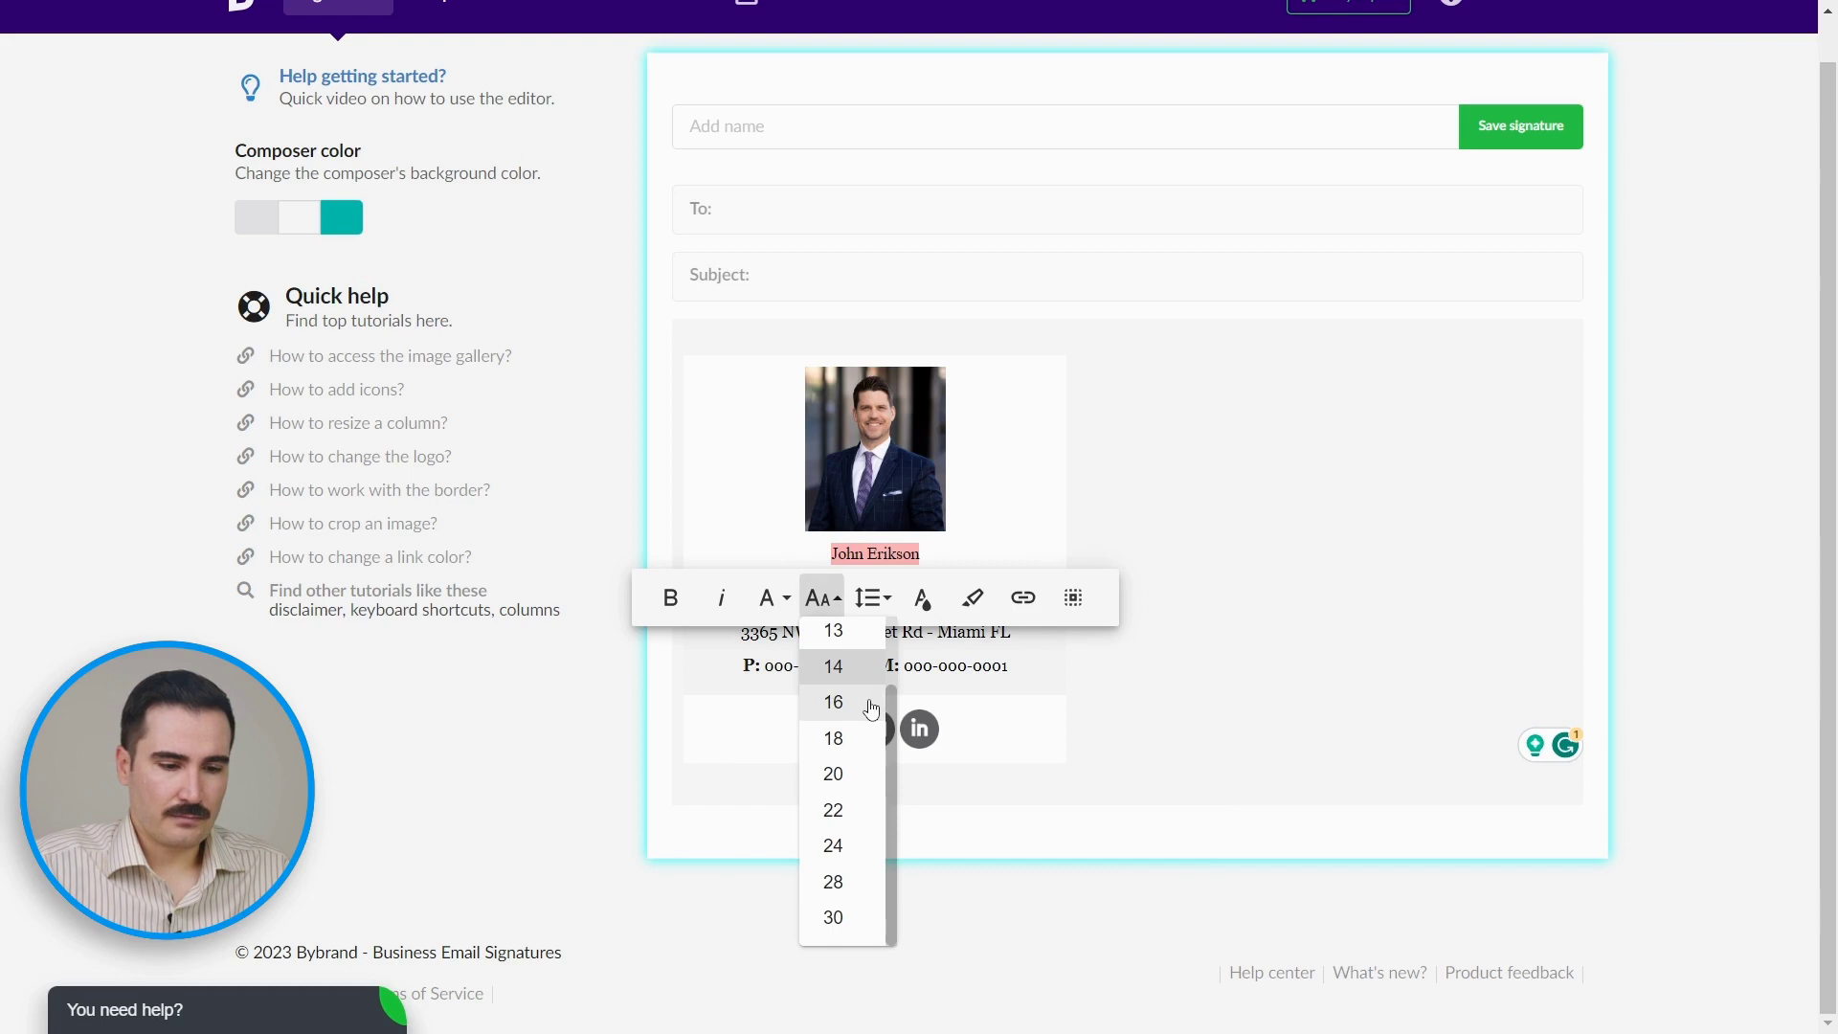
pyautogui.click(870, 704)
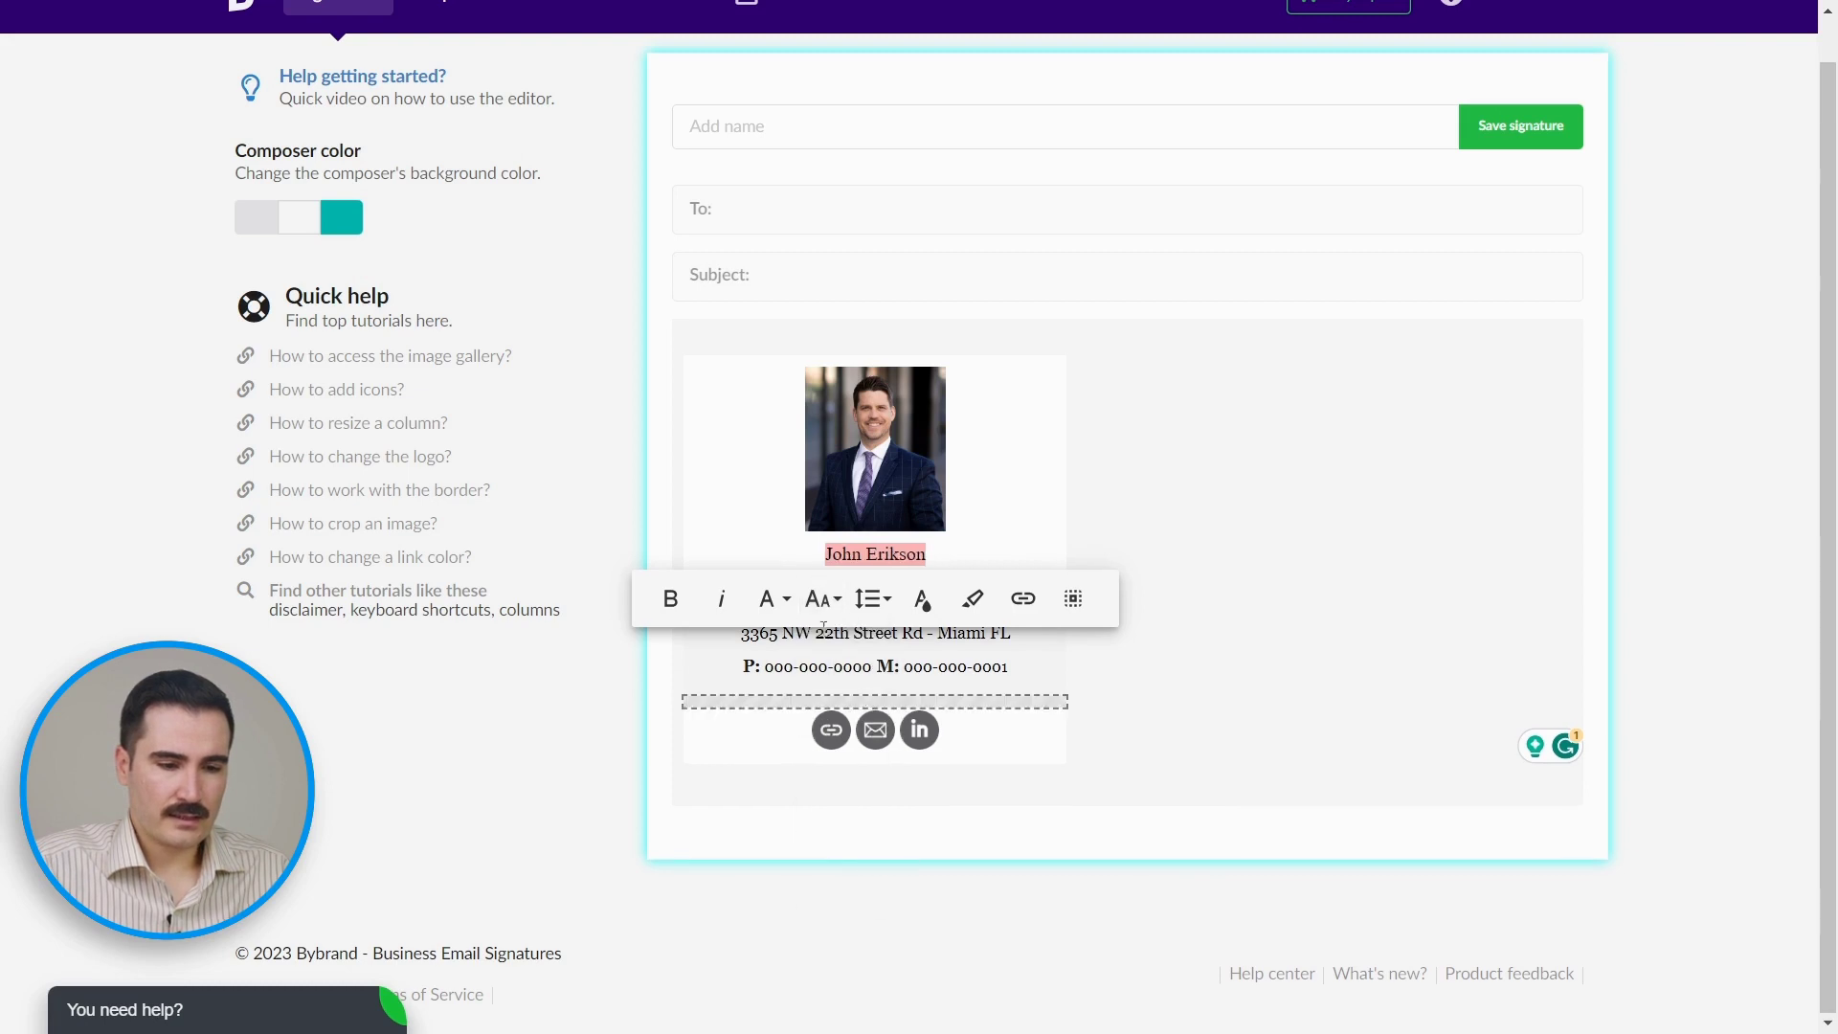
pyautogui.click(671, 599)
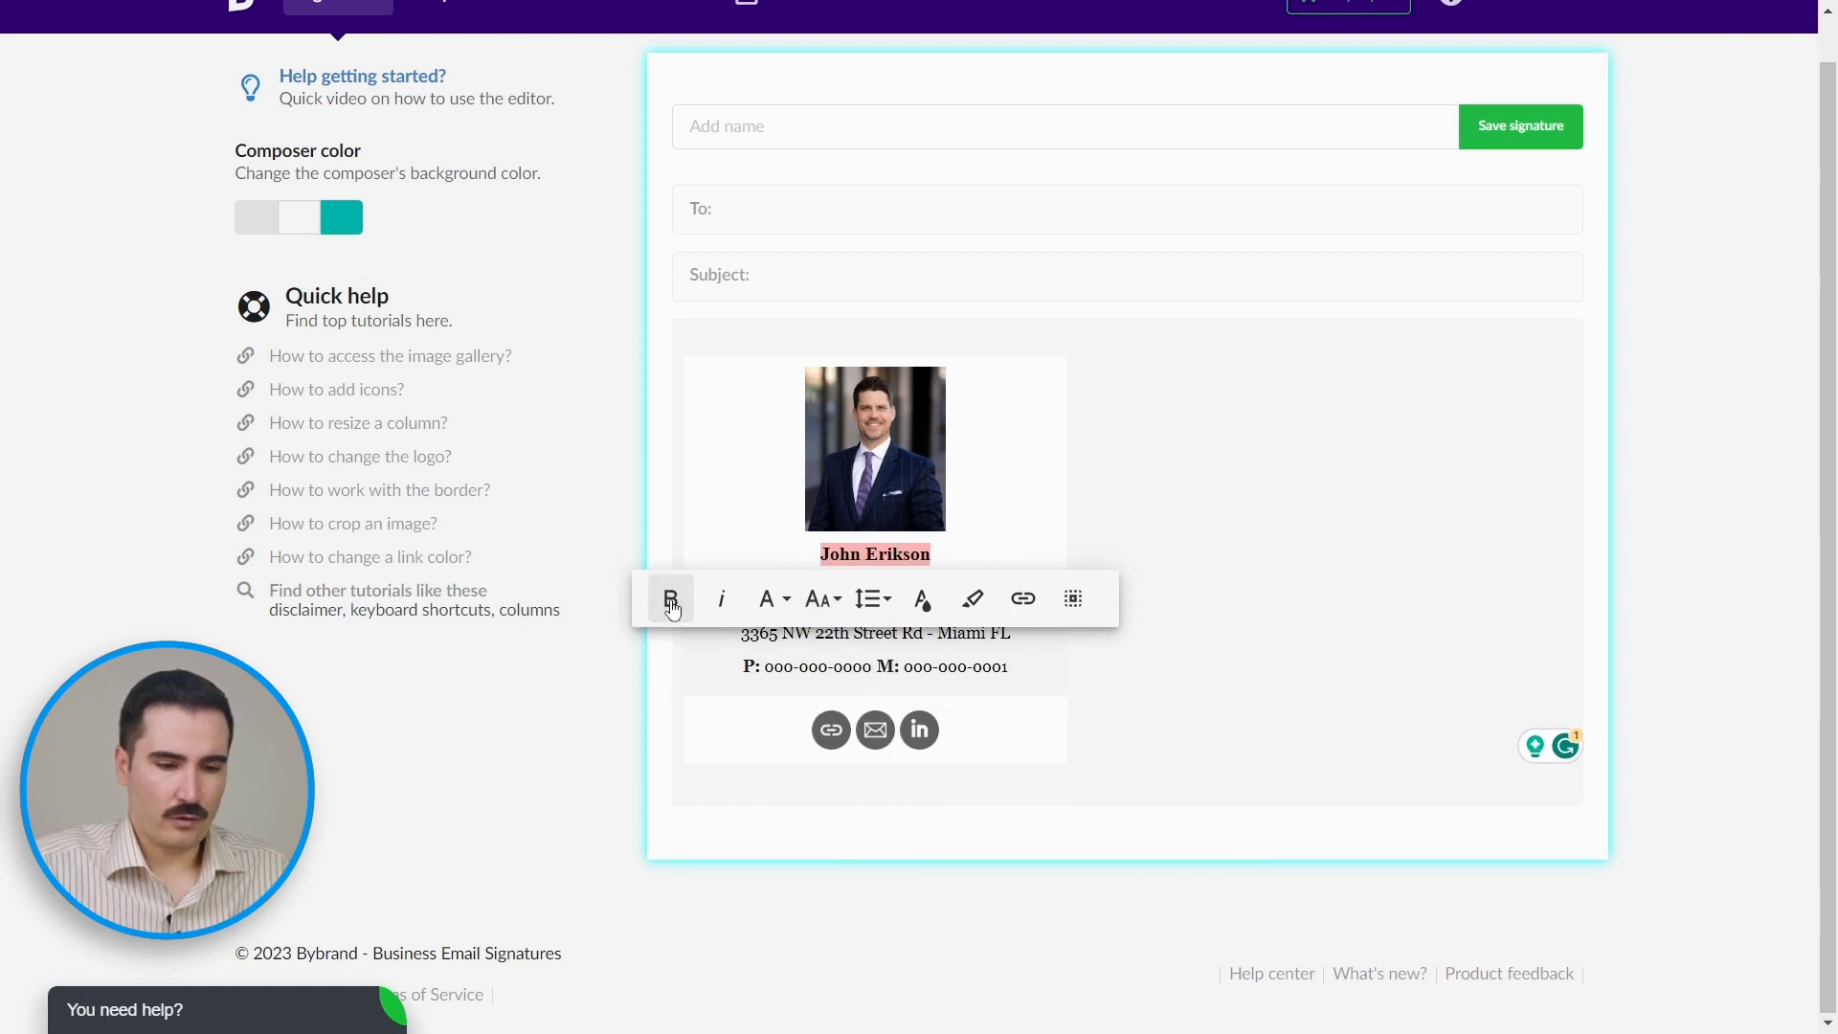
pyautogui.click(1177, 668)
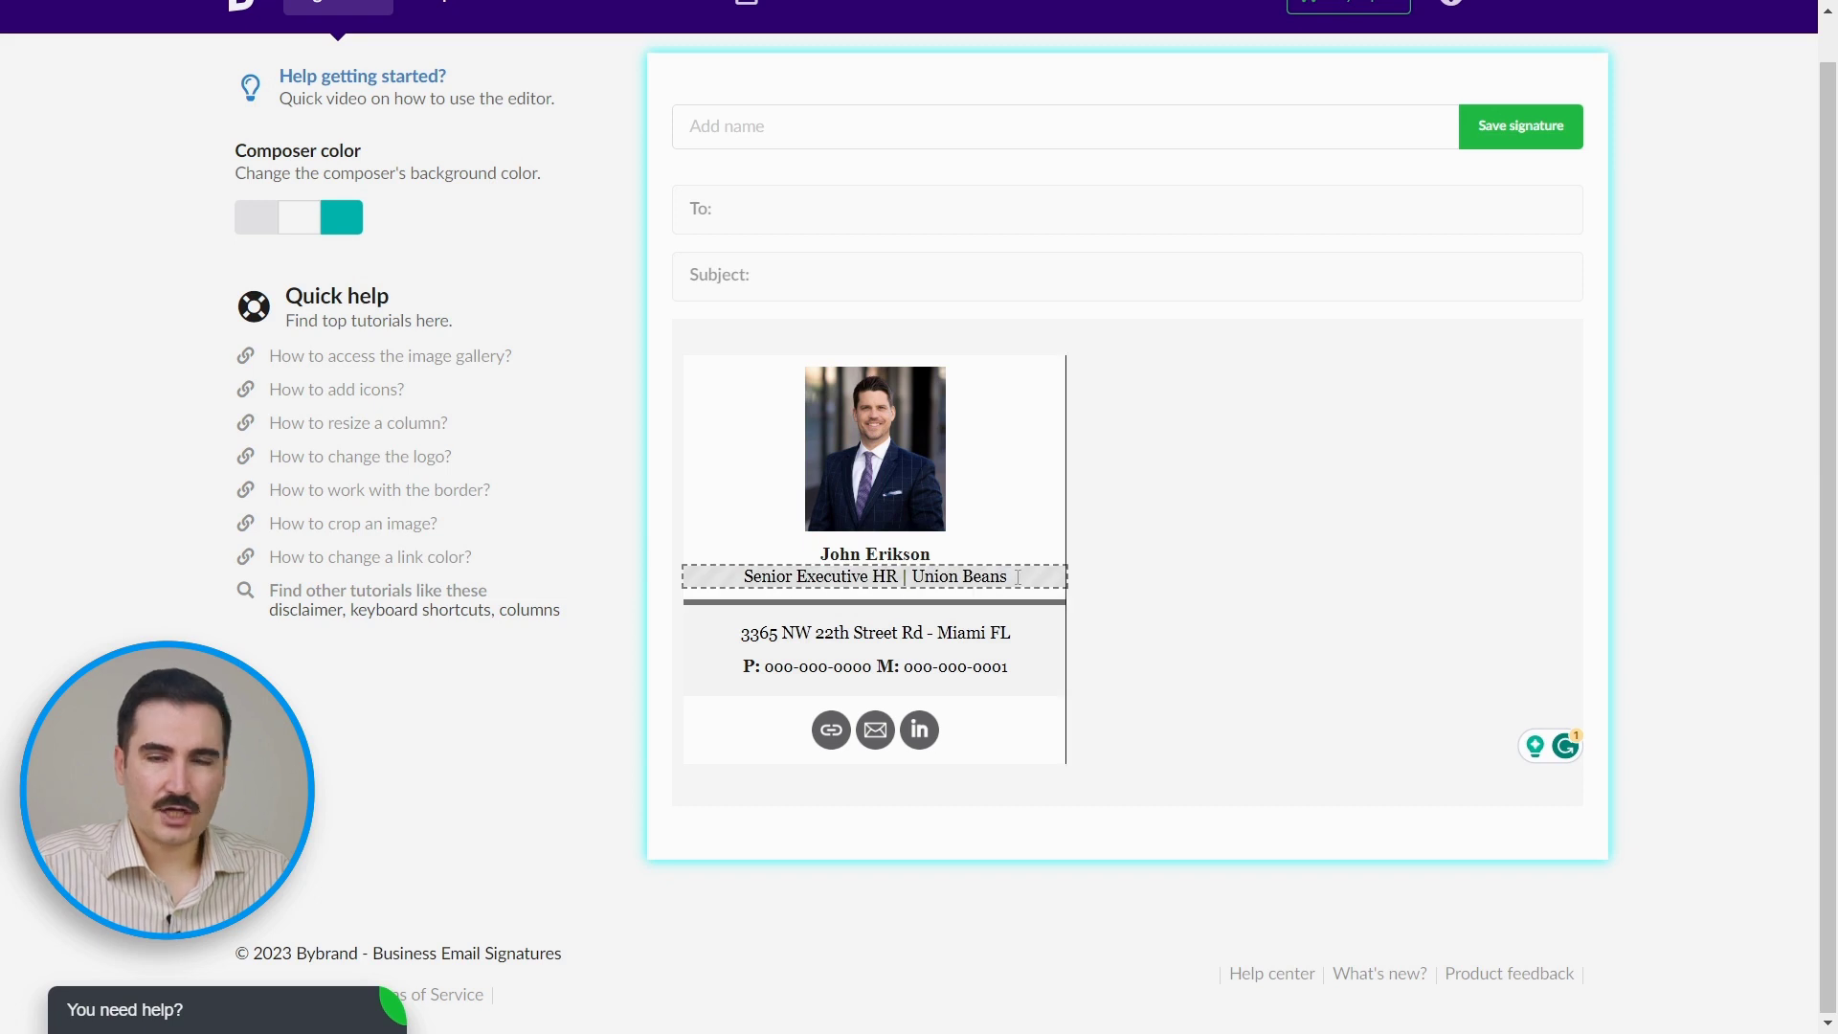
pyautogui.click(897, 576)
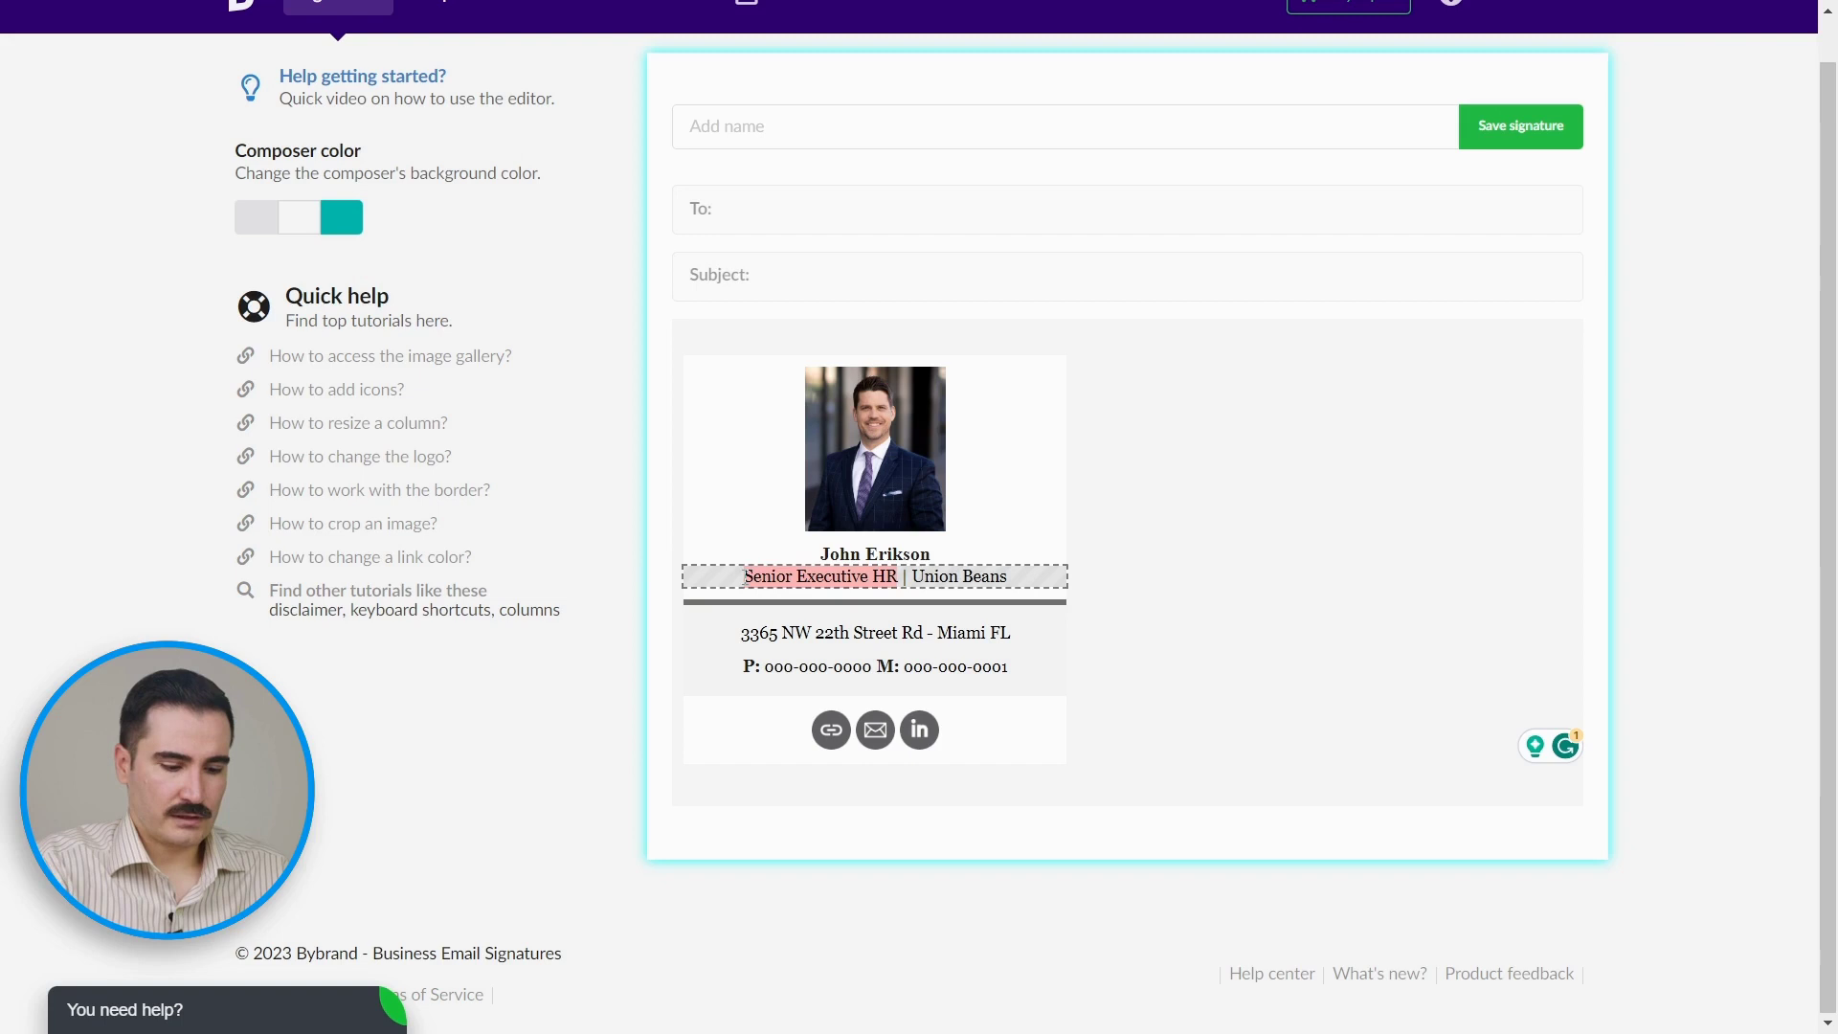
pyautogui.write('CEO|Erikson International')
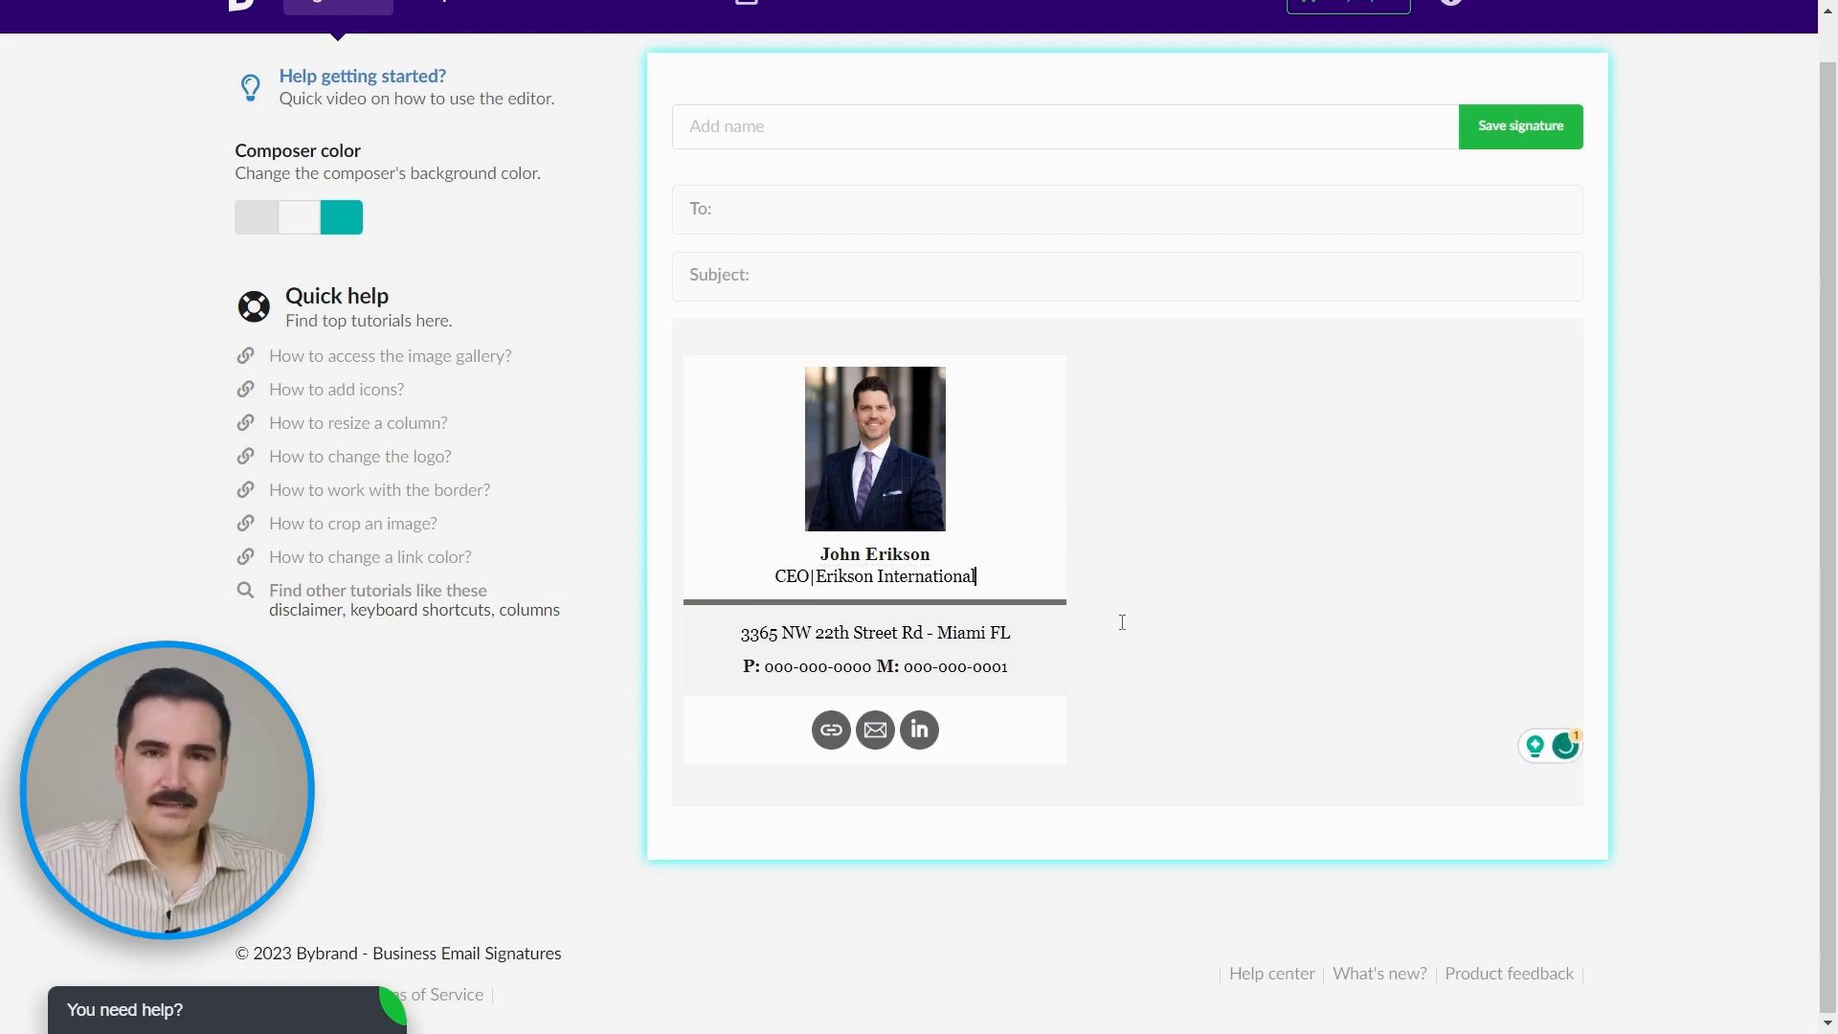
# Step: Change the city to Tustin, CA and paste in the real office and mobile numbers
pyautogui.moveTo(936, 633); pyautogui.dragTo(1015, 630)
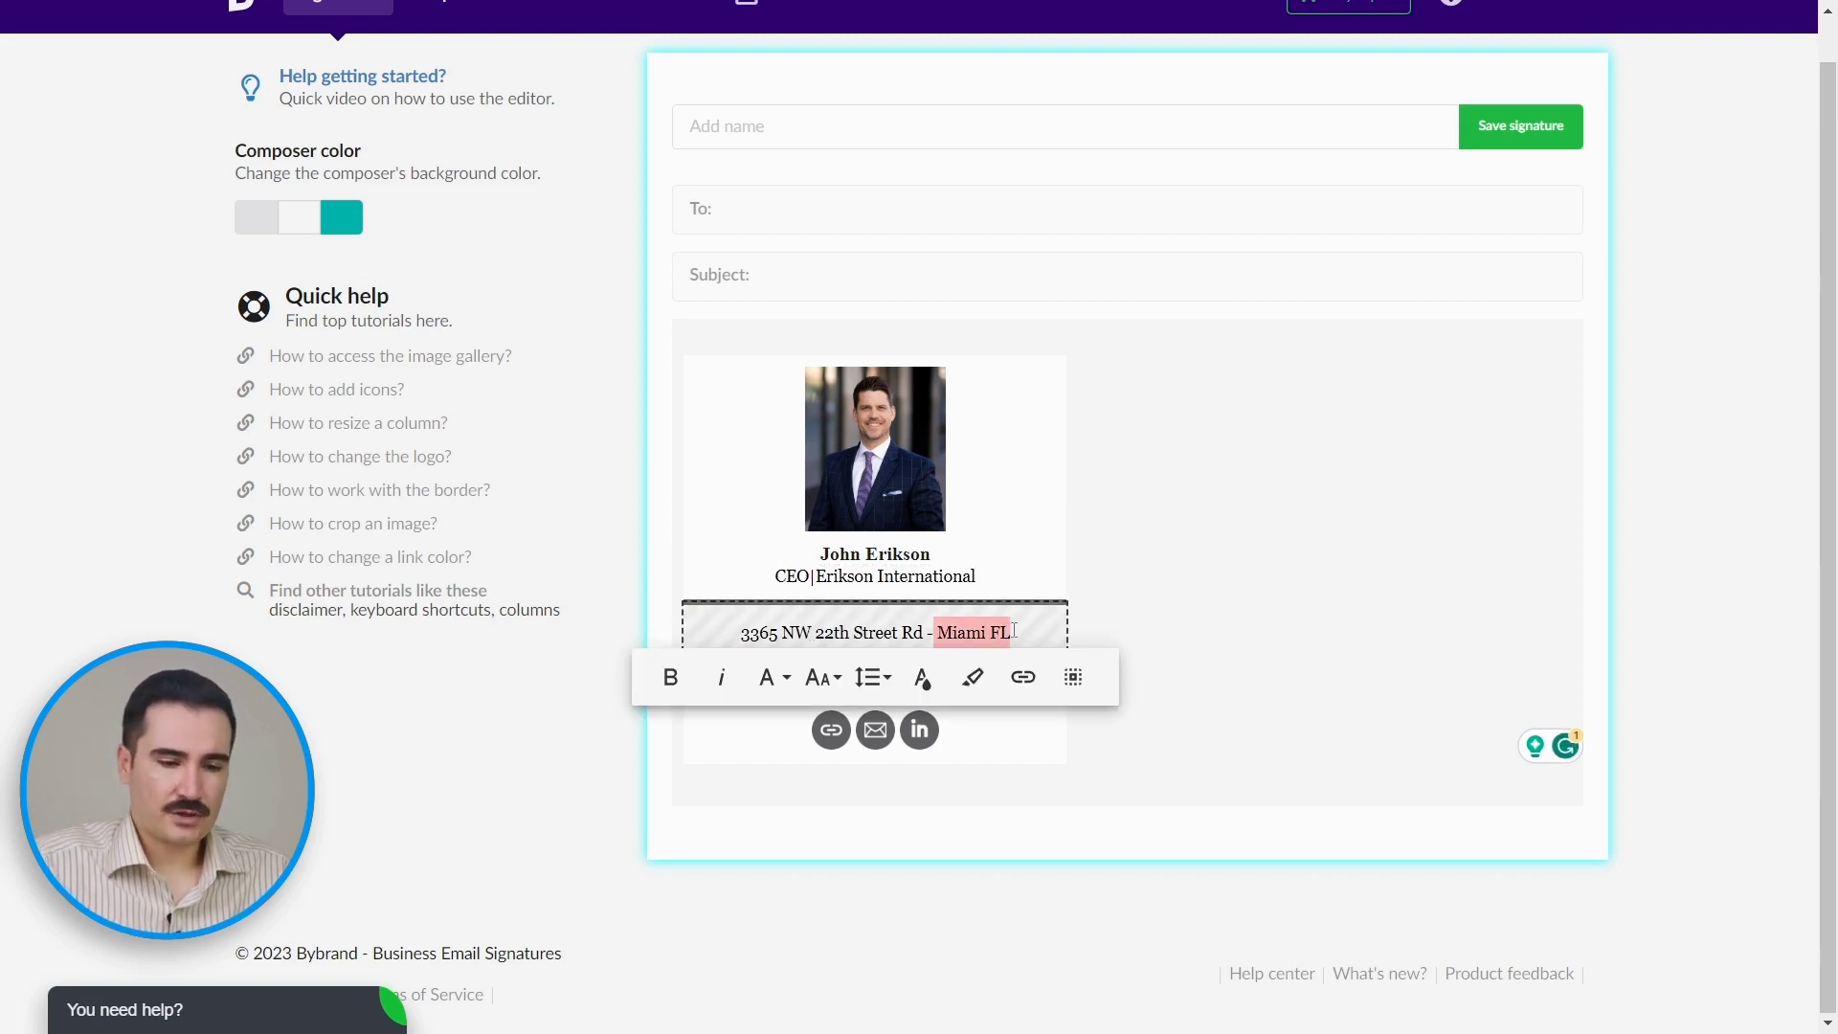
pyautogui.moveTo(765, 667); pyautogui.dragTo(871, 666)
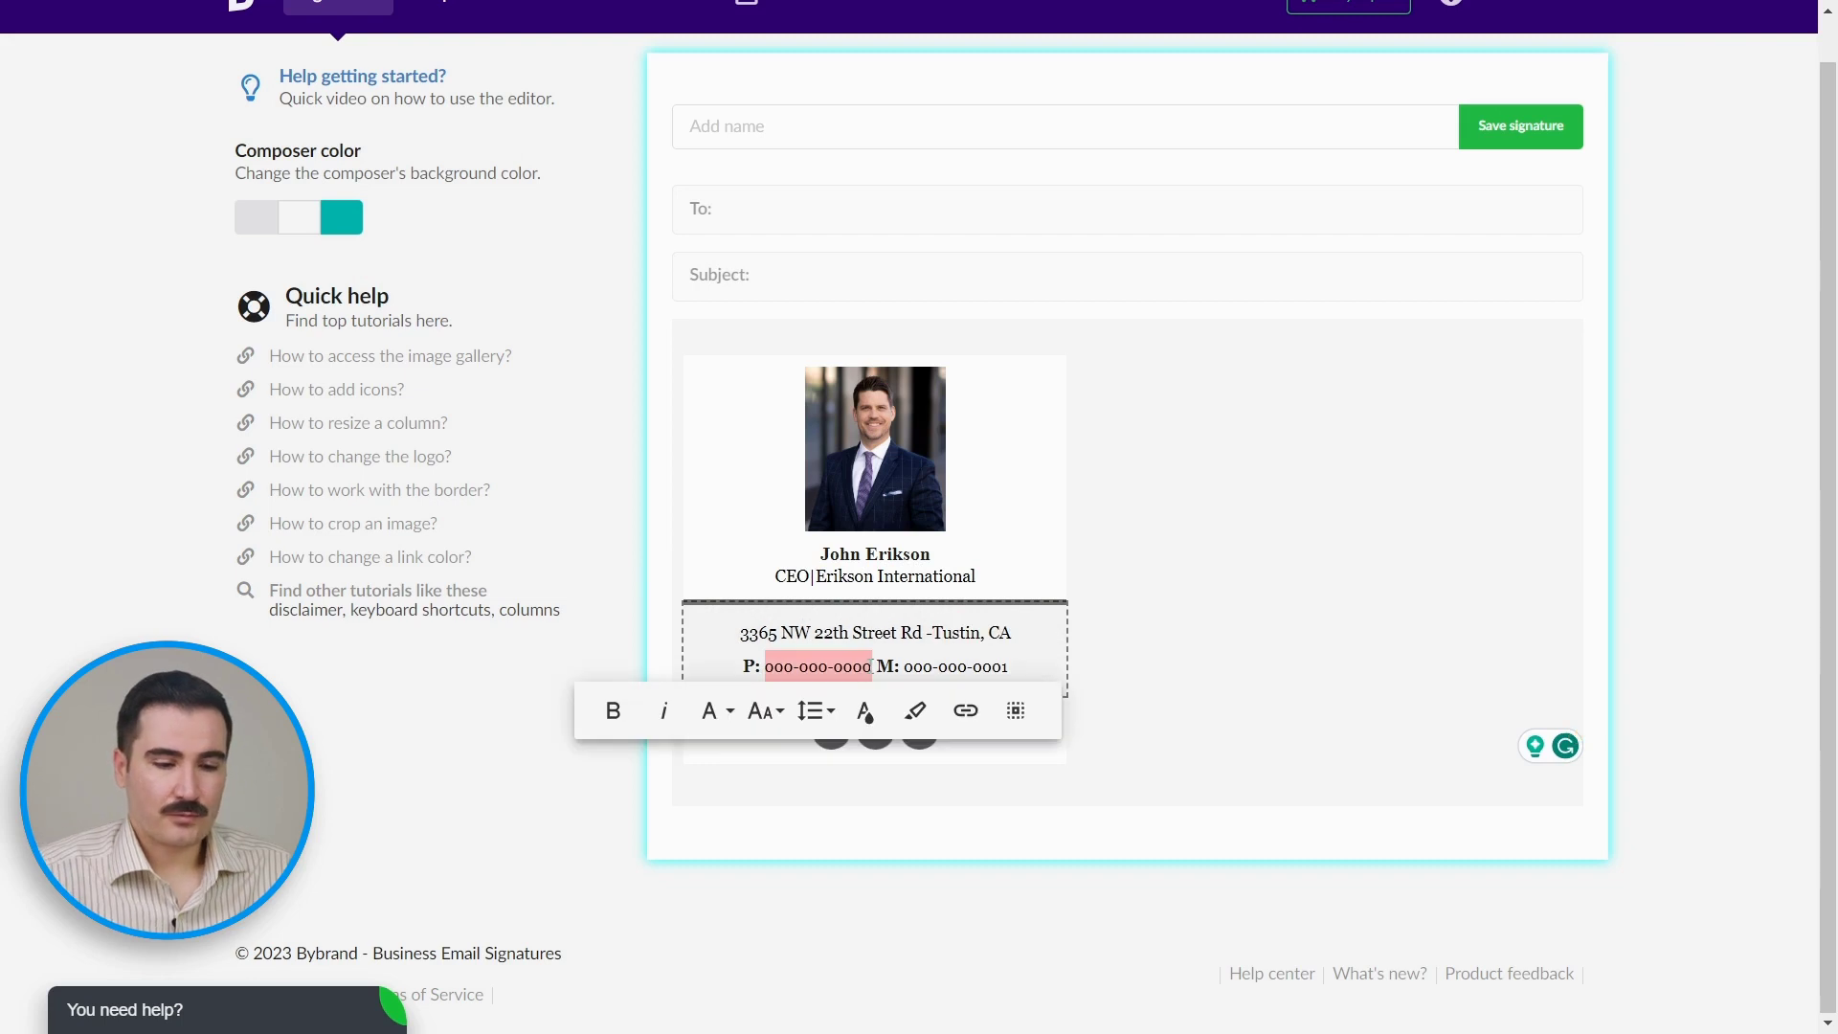
pyautogui.hotkey('ctrl', 'v')
pyautogui.moveTo(1004, 668); pyautogui.dragTo(899, 667)
pyautogui.hotkey('ctrl', 'v')
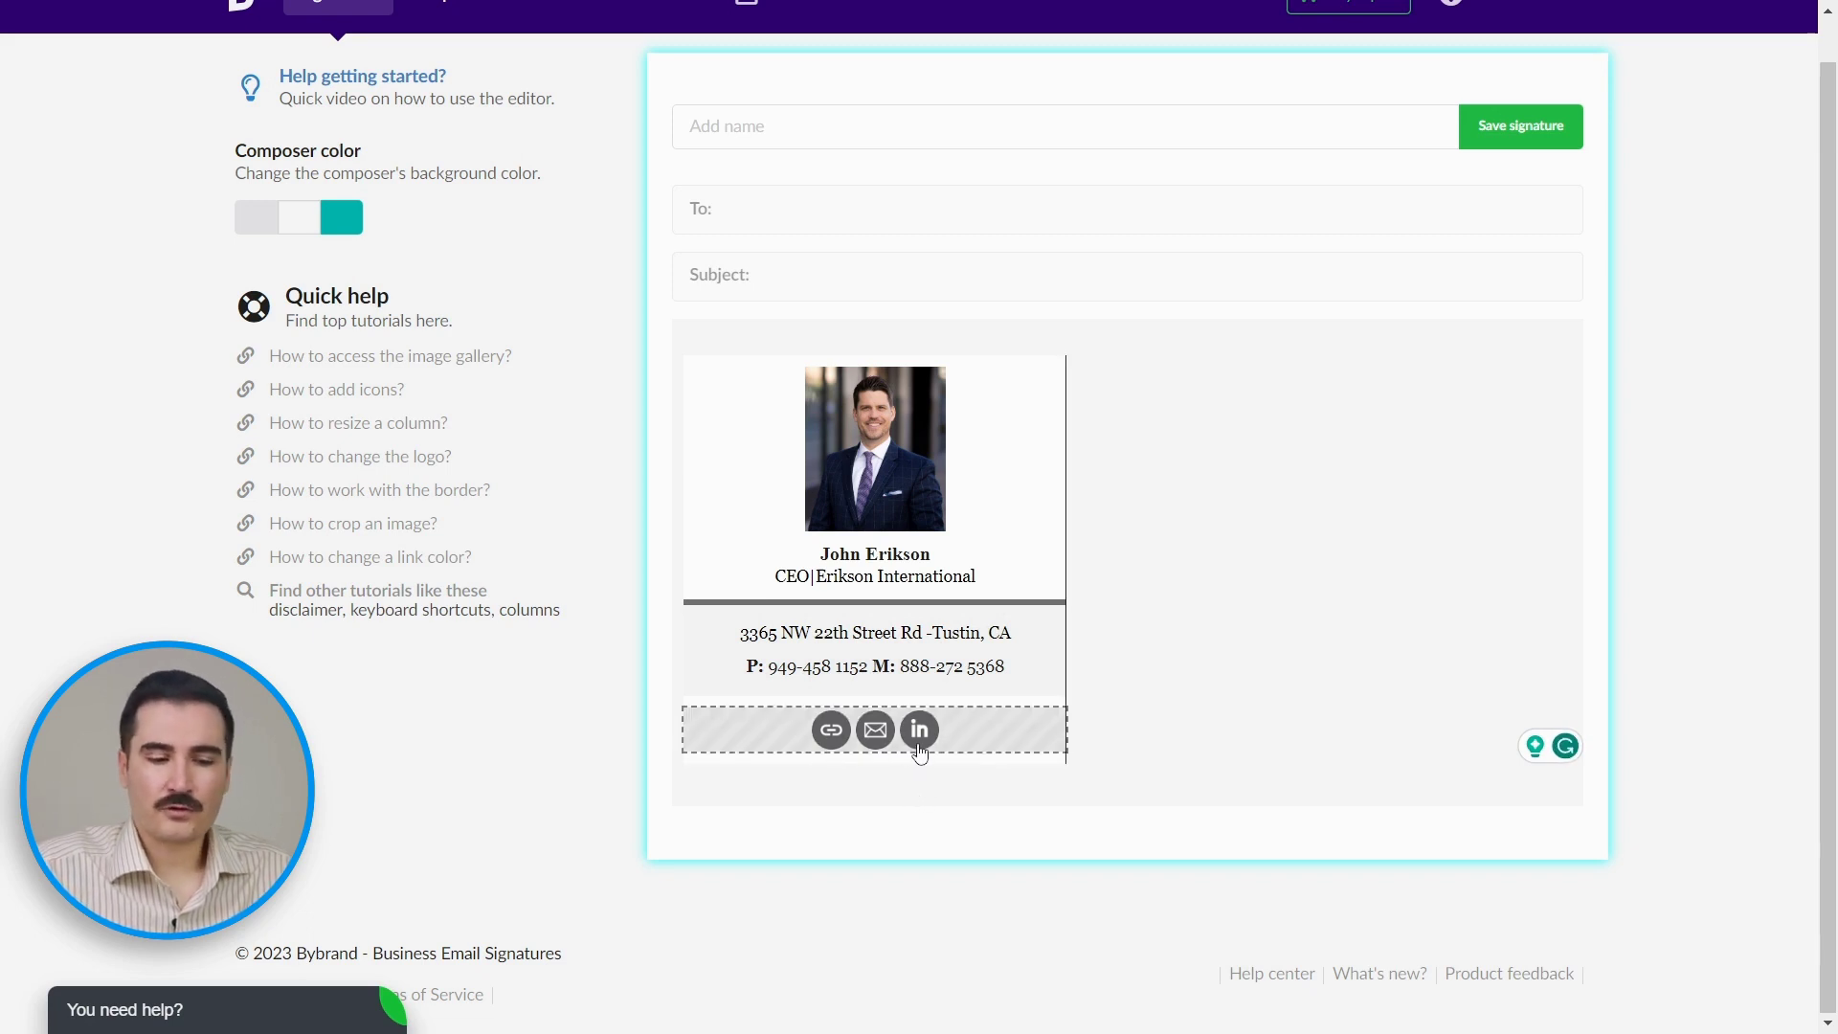
pyautogui.click(831, 742)
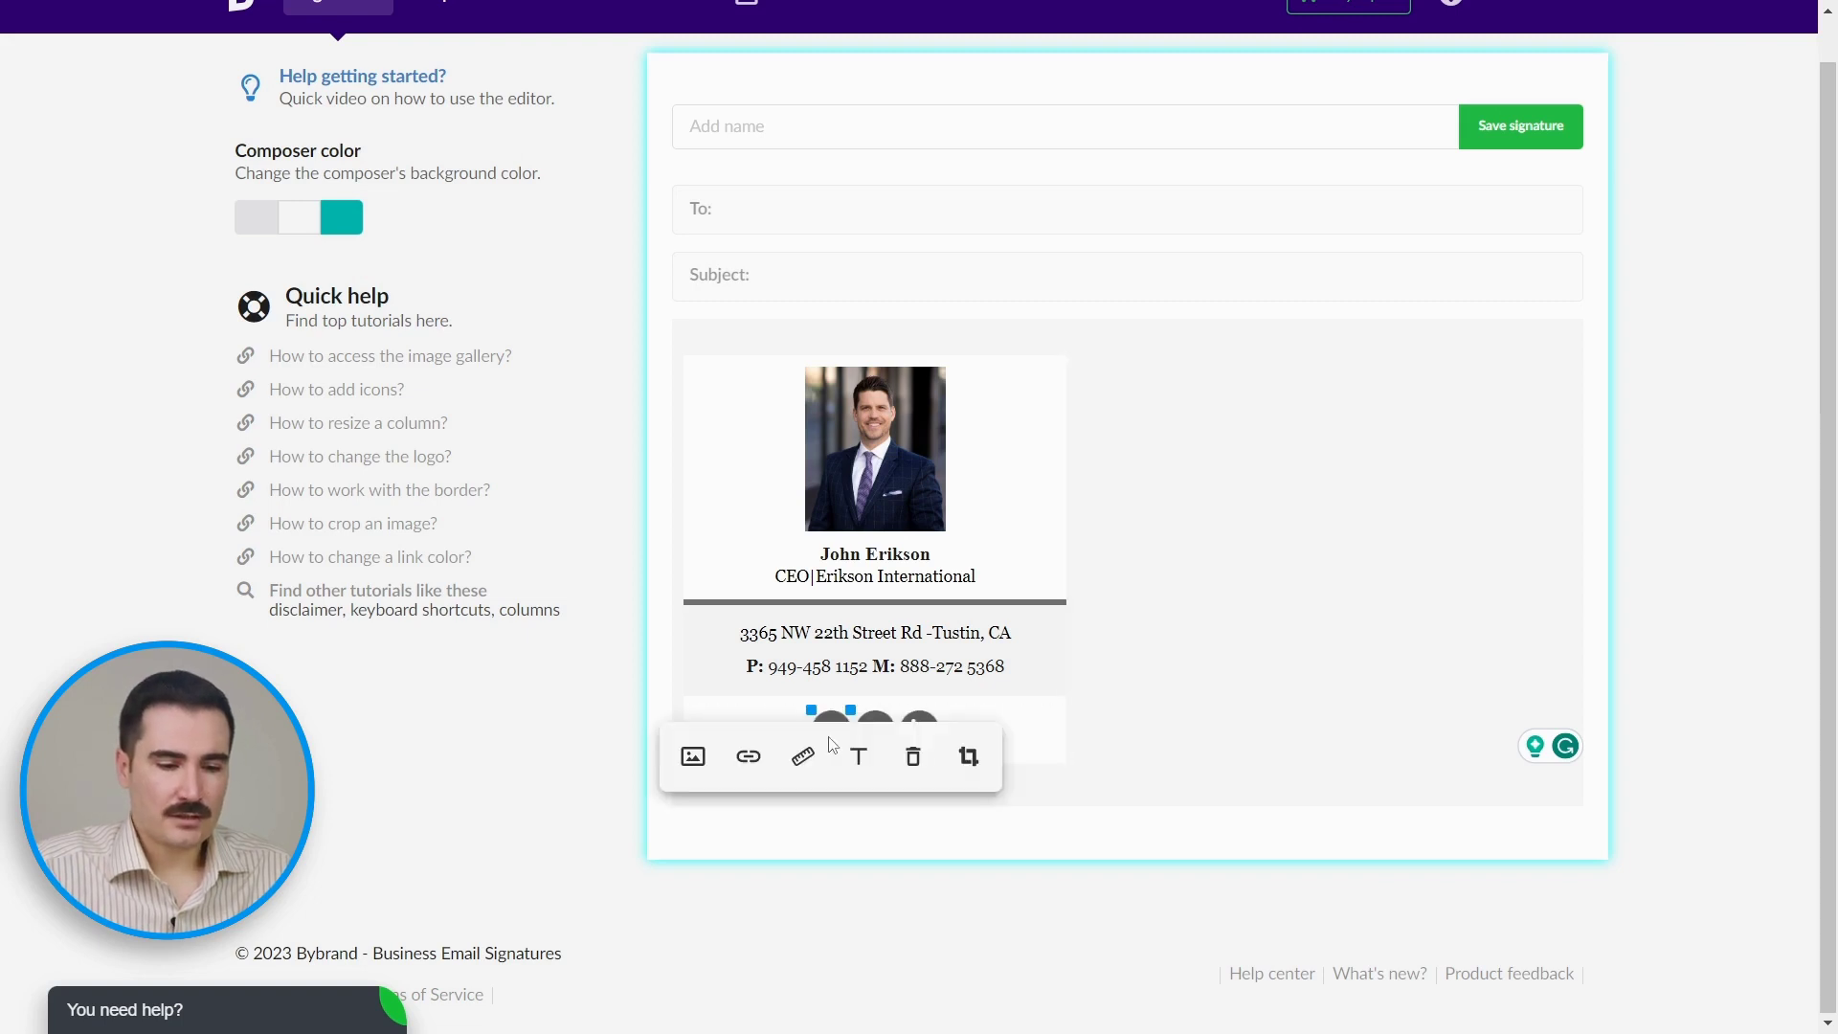
pyautogui.click(755, 773)
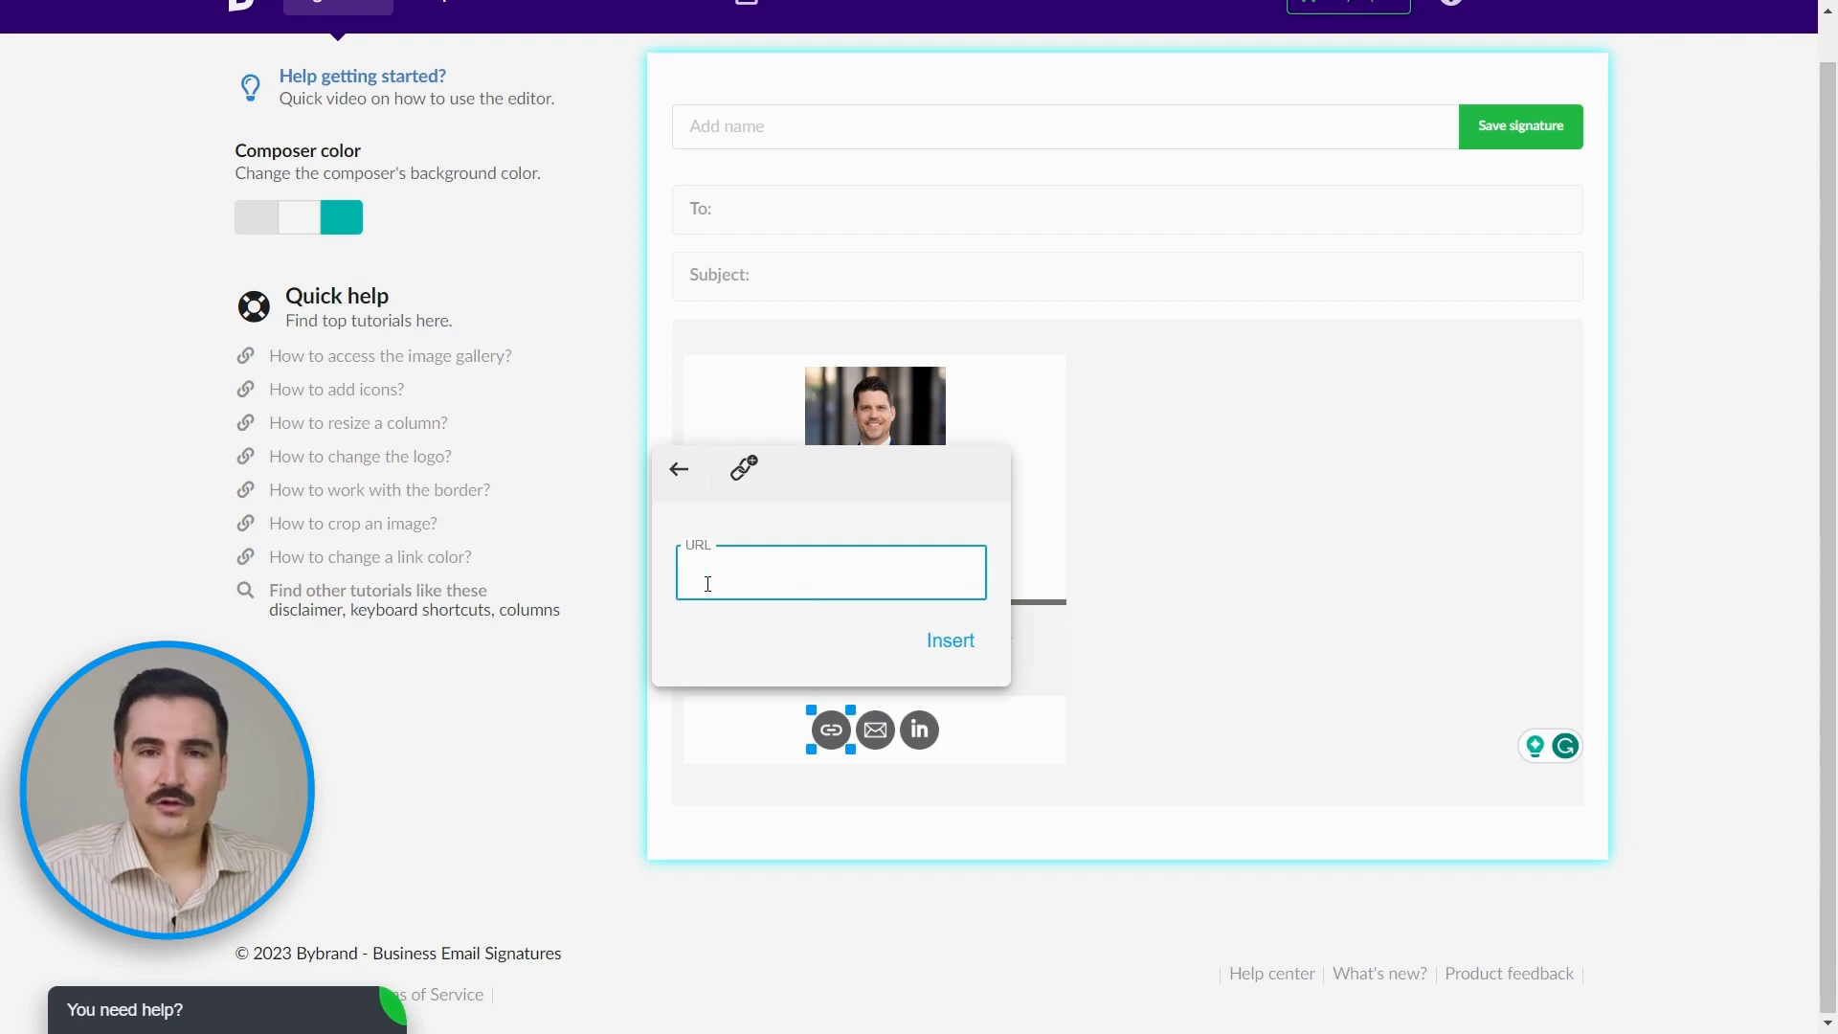
pyautogui.write('www.eriksoninternational.com')
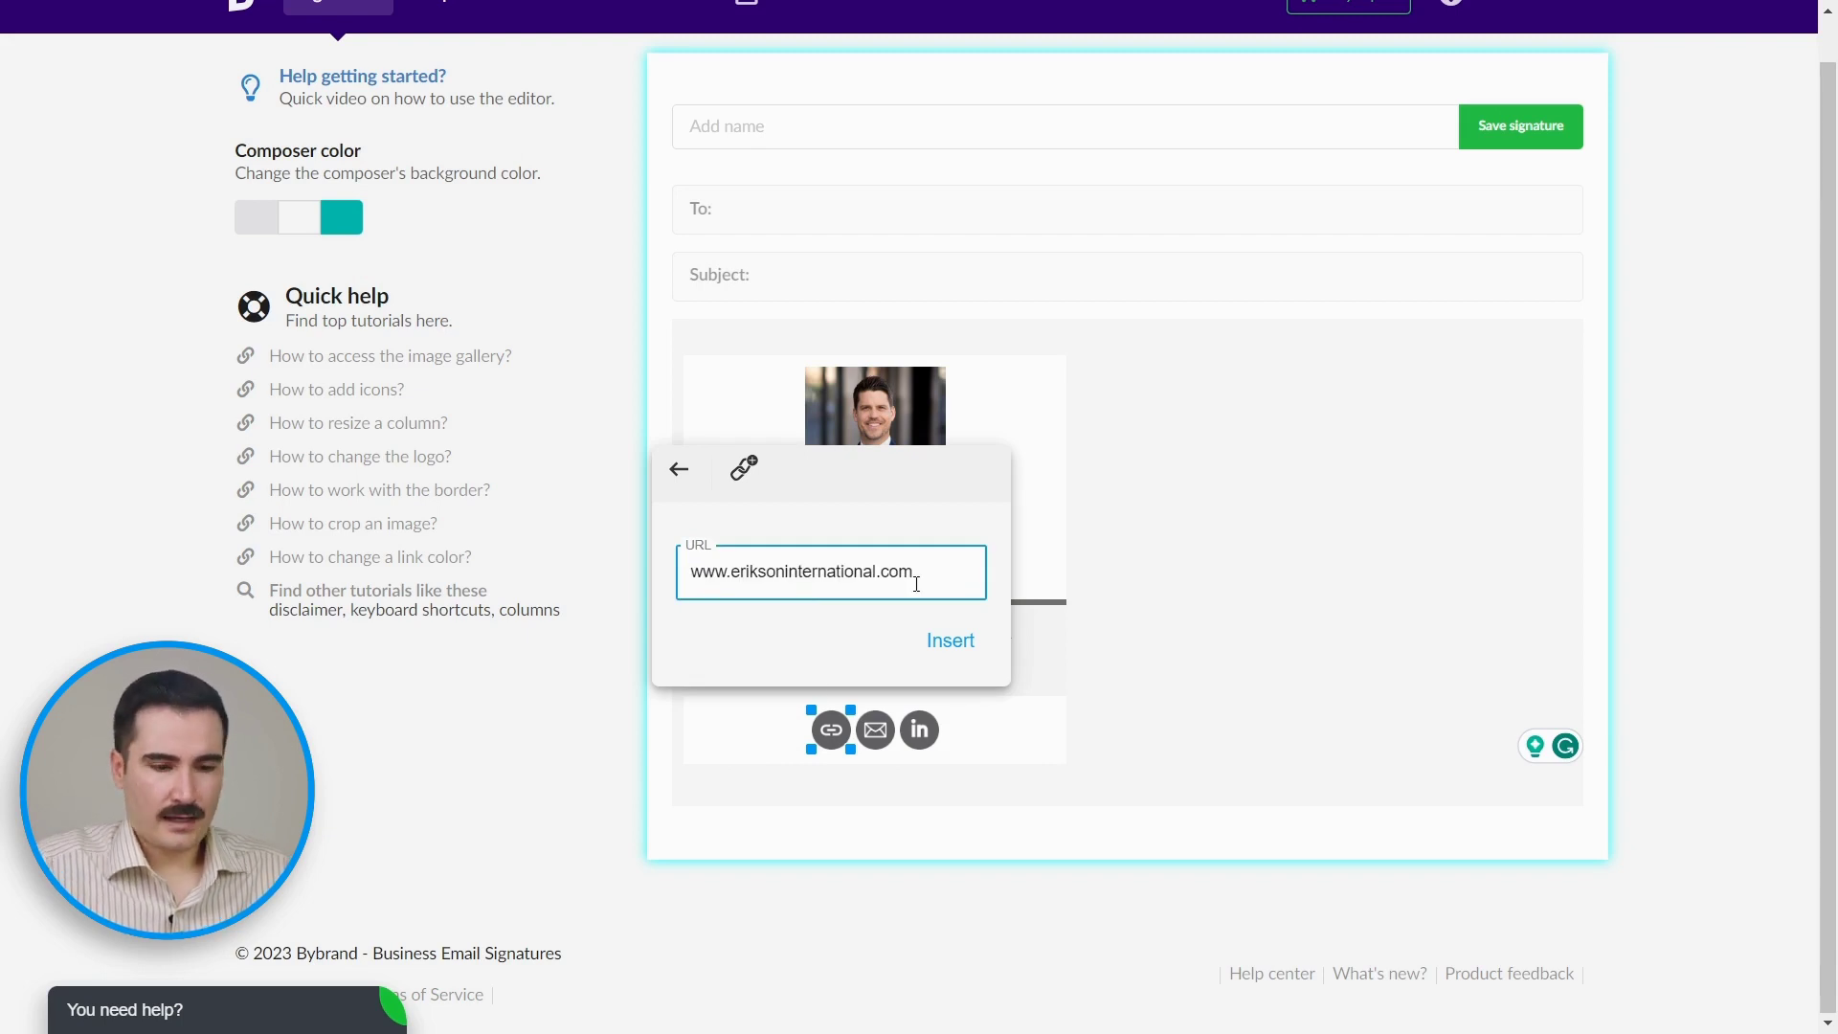
pyautogui.click(951, 640)
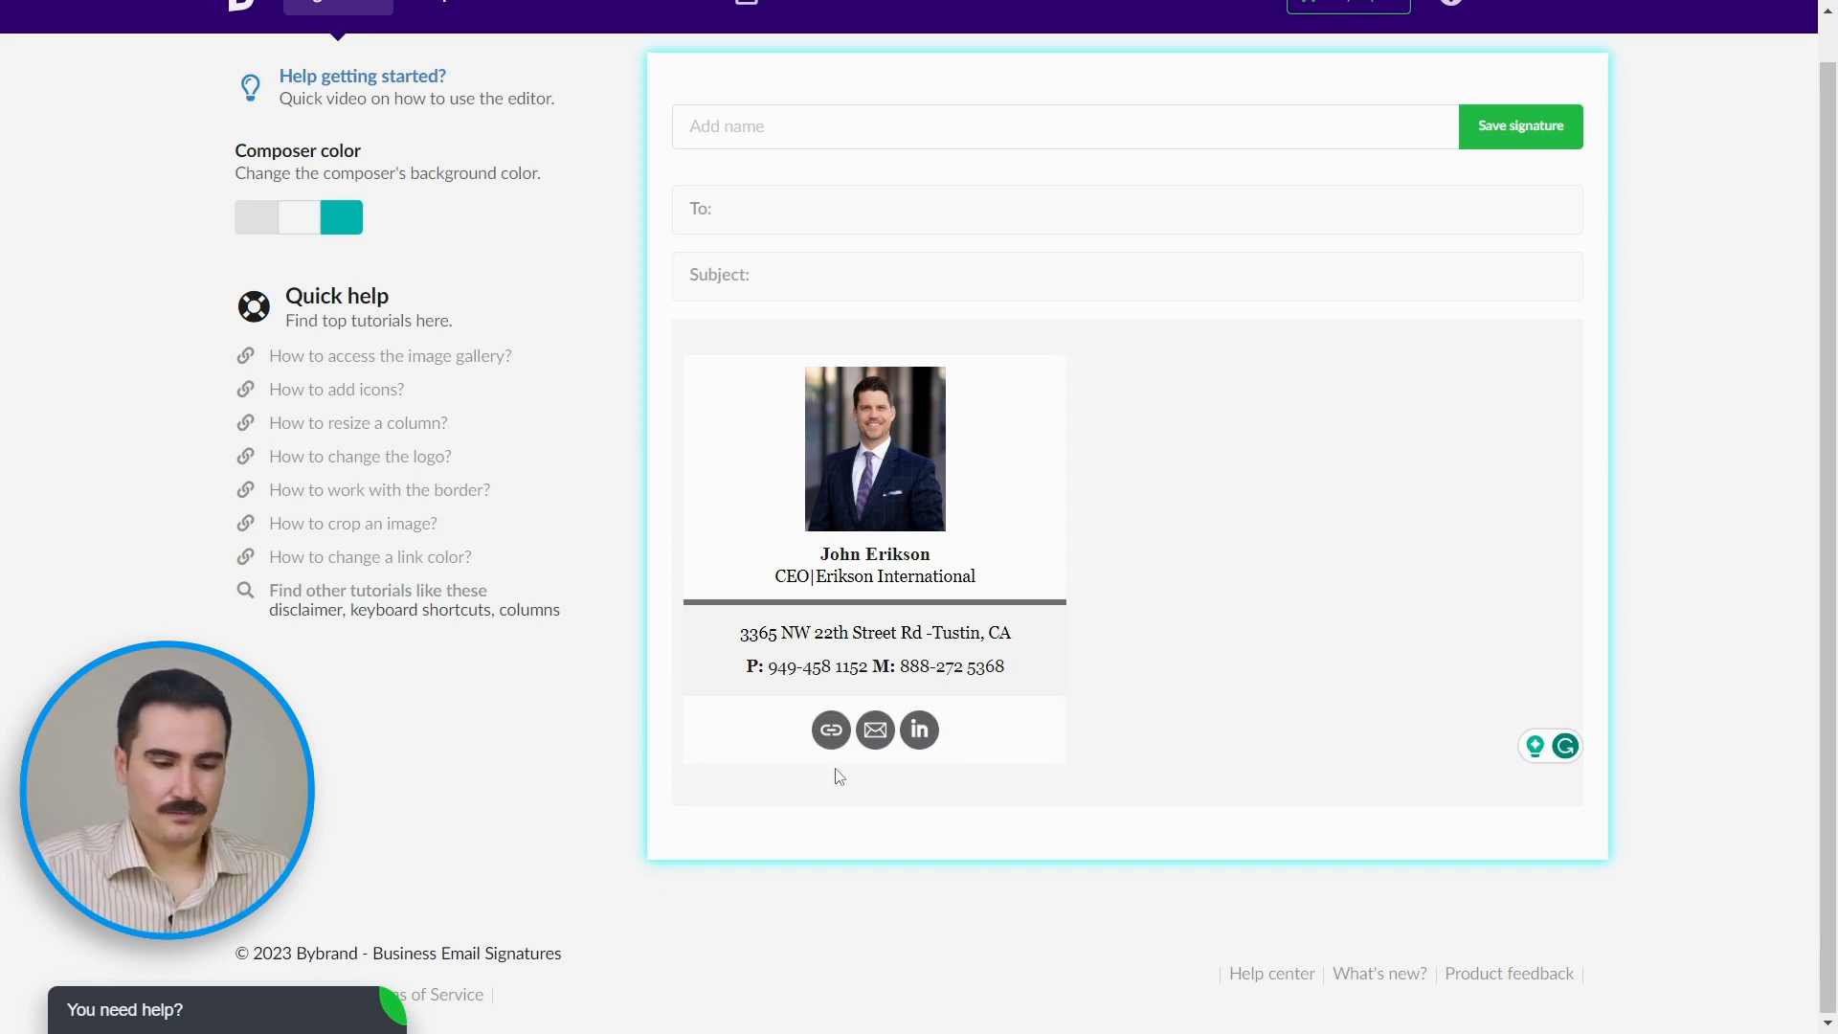
# Step: Add a link to the email icon
pyautogui.click(881, 737)
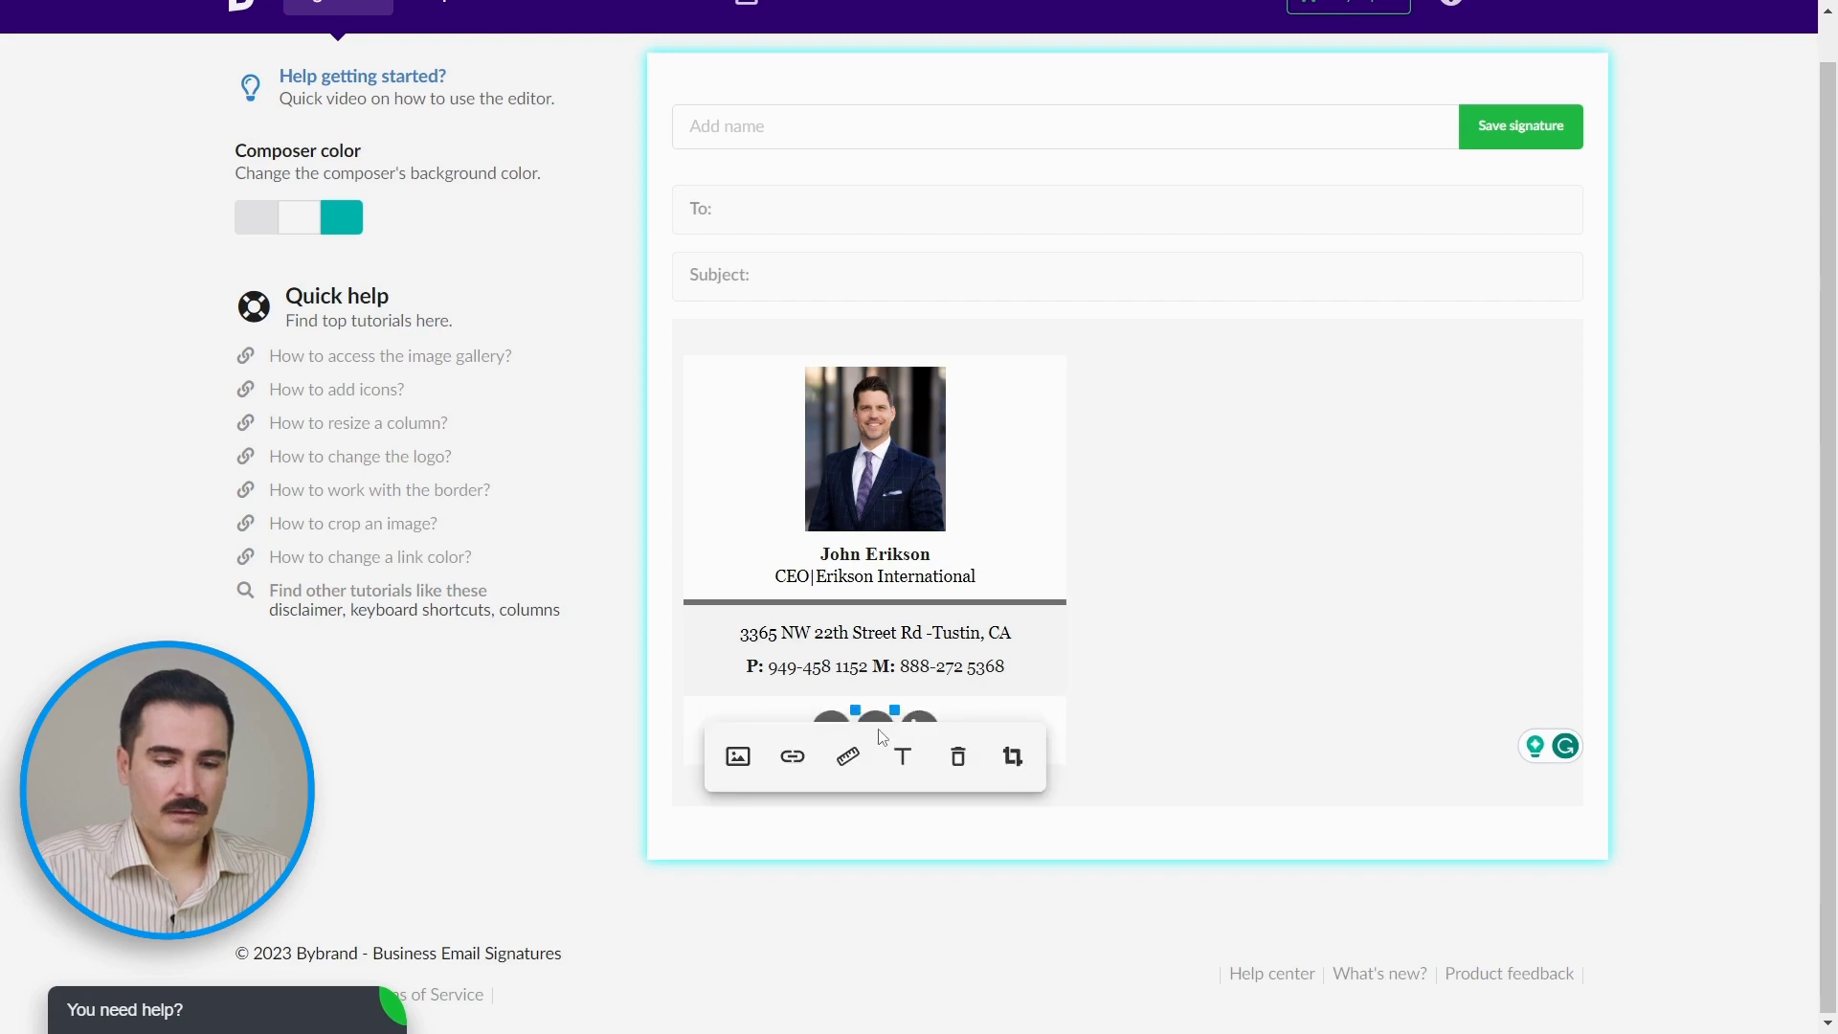
pyautogui.click(881, 737)
pyautogui.click(880, 737)
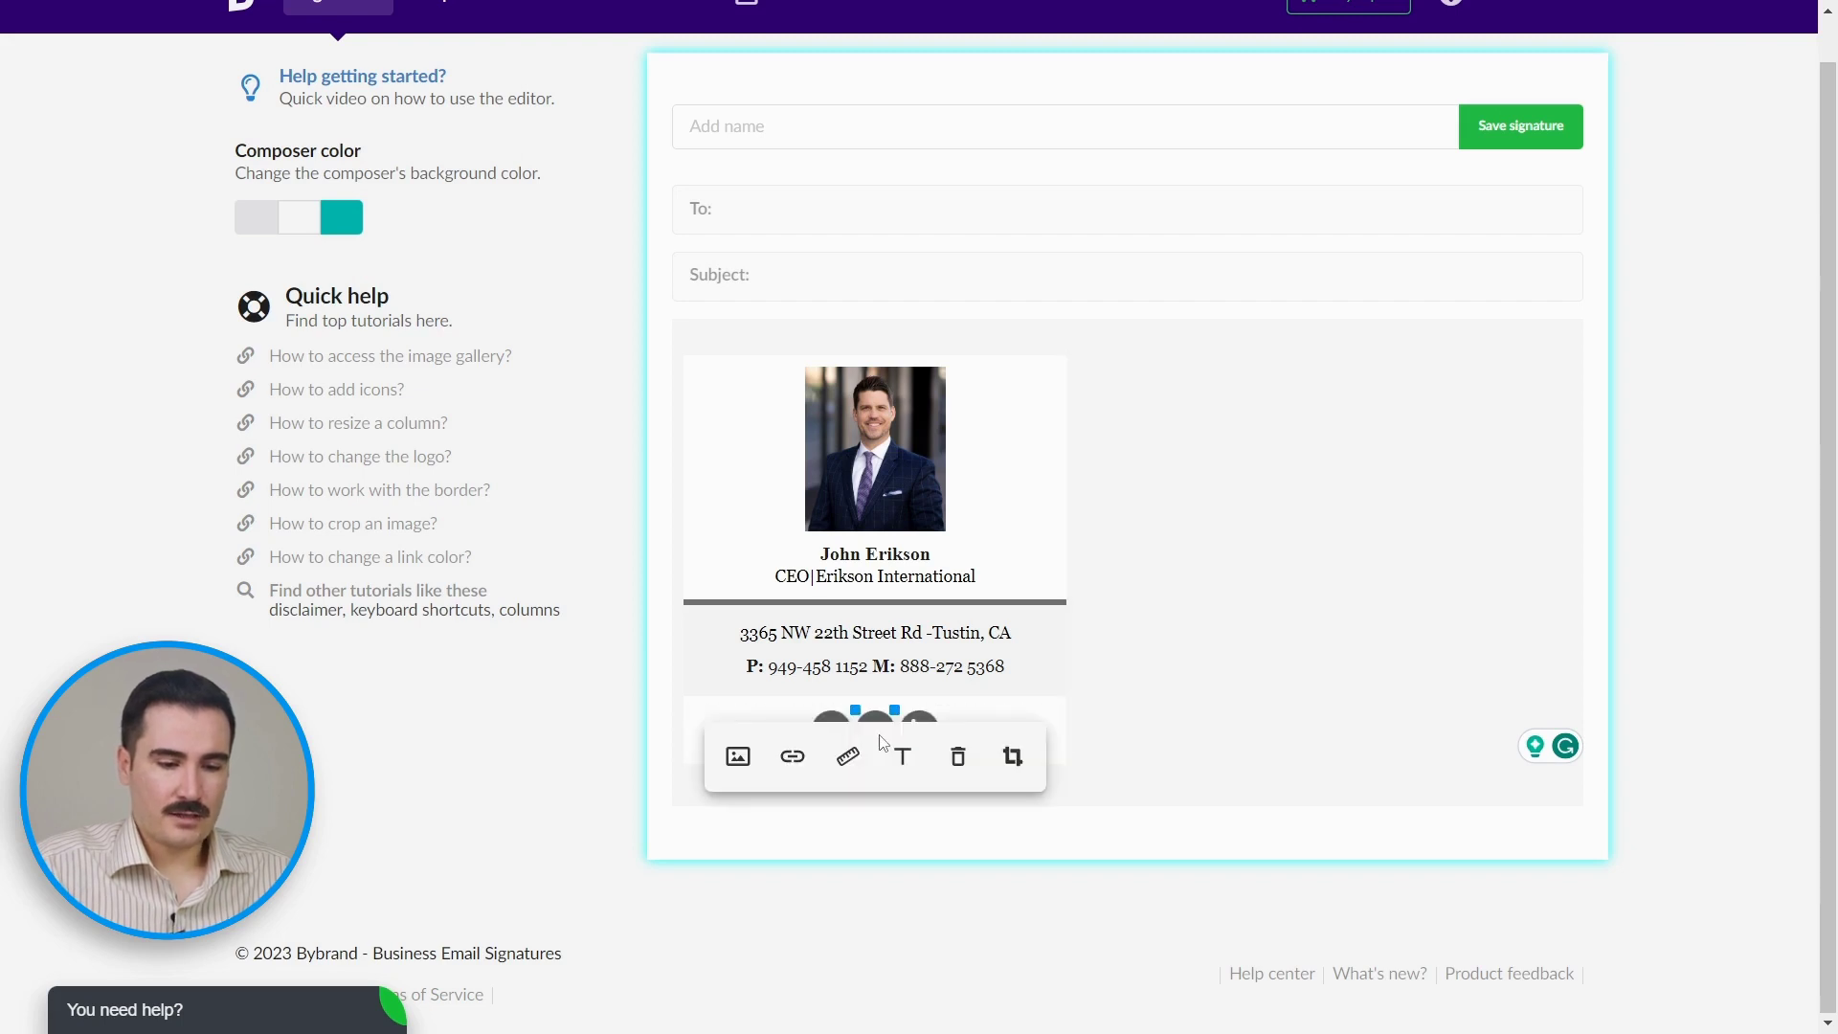
pyautogui.click(794, 761)
pyautogui.click(758, 579)
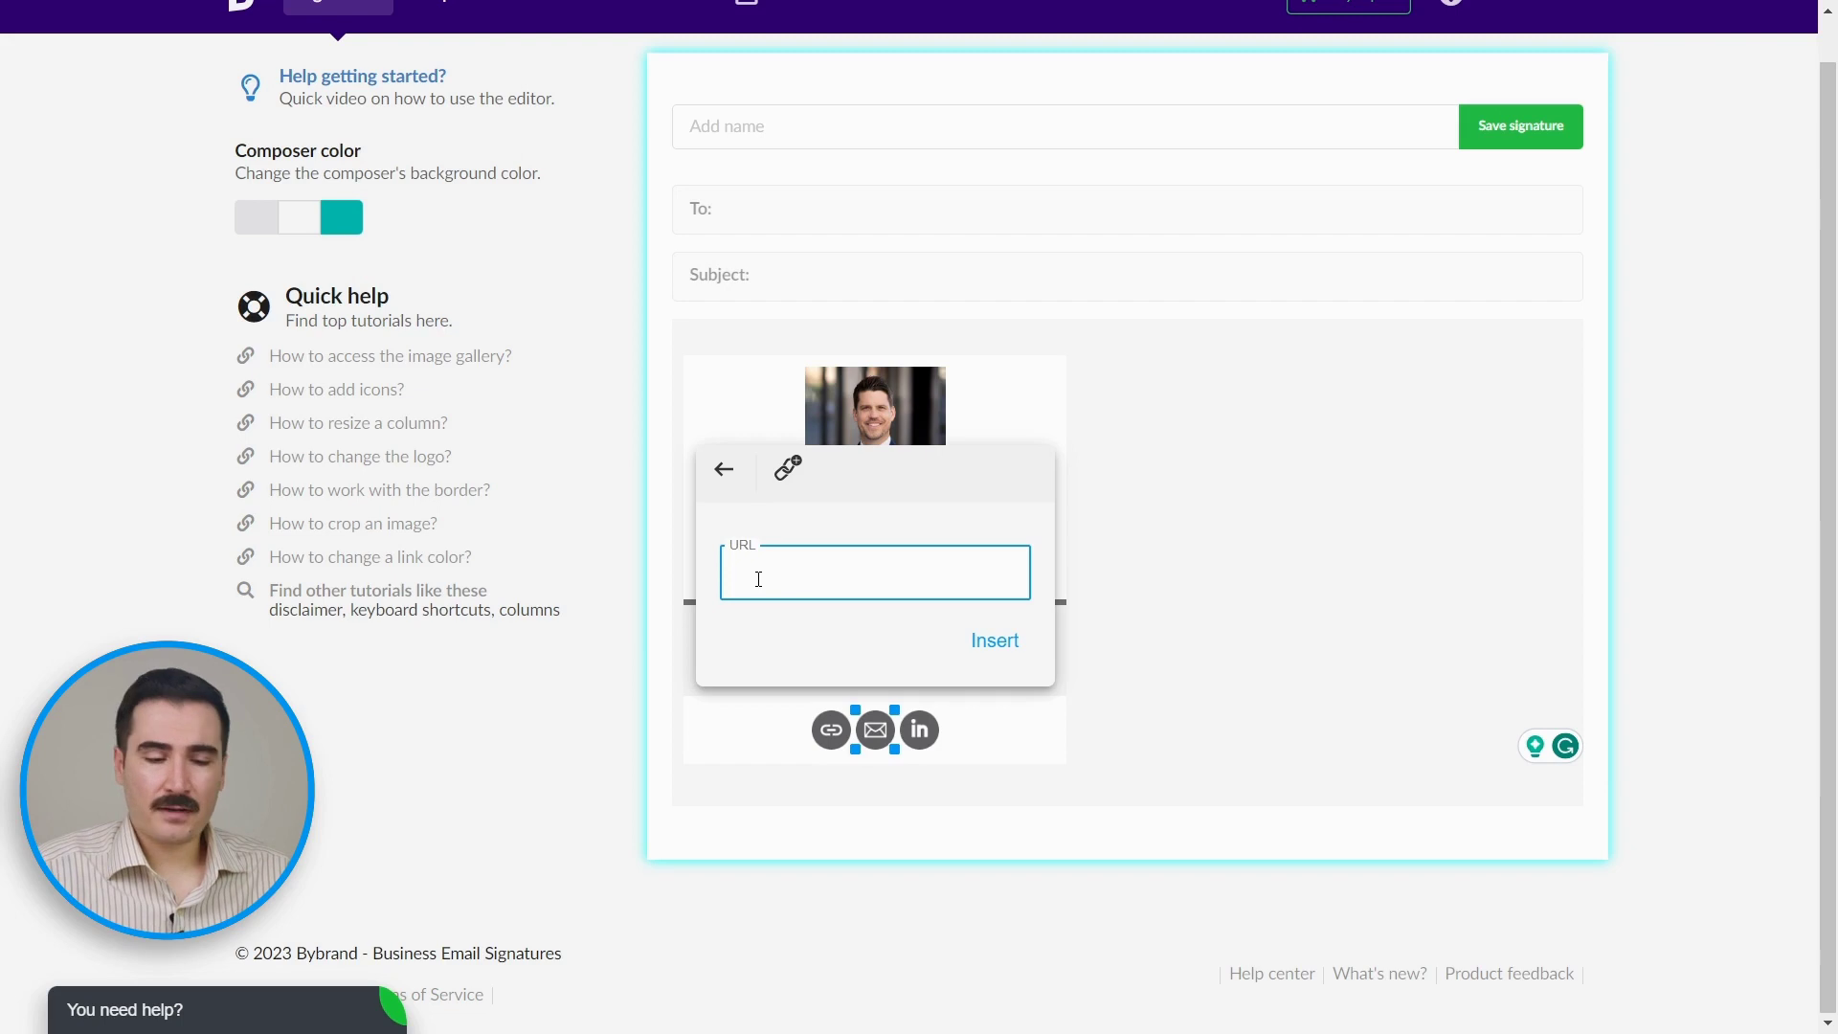
pyautogui.click(996, 637)
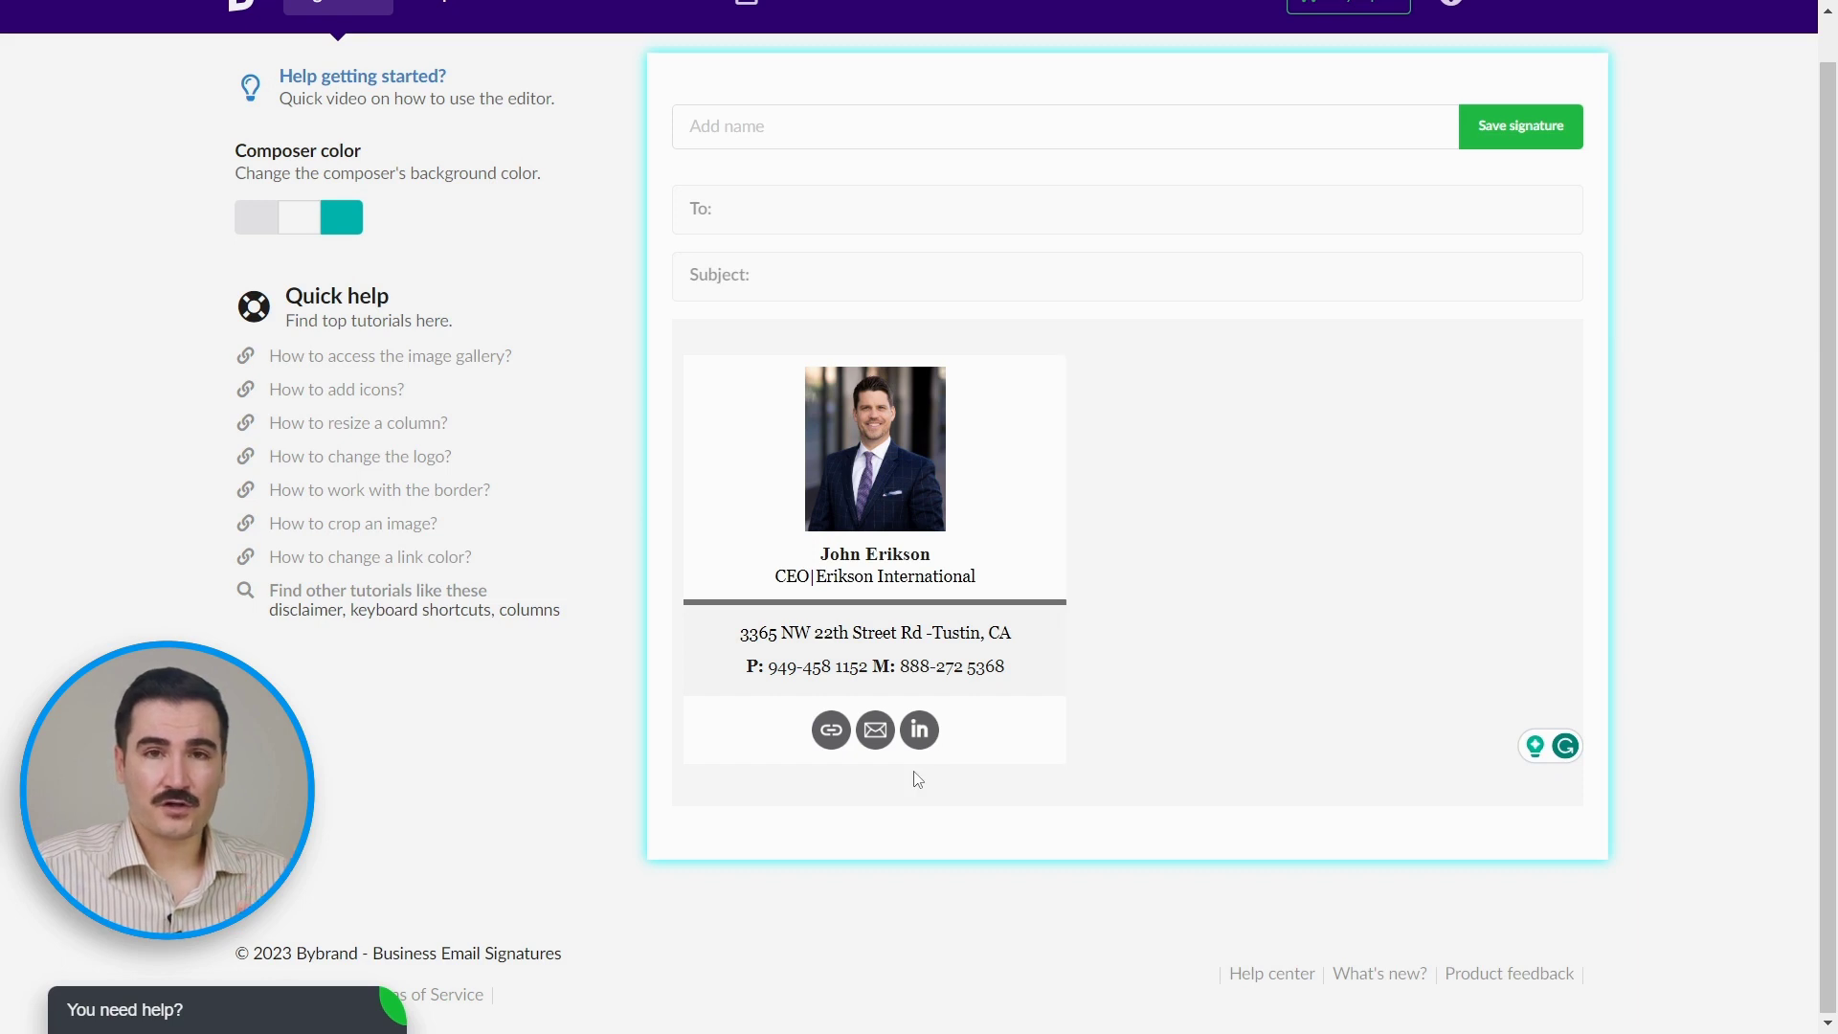
pyautogui.click(923, 731)
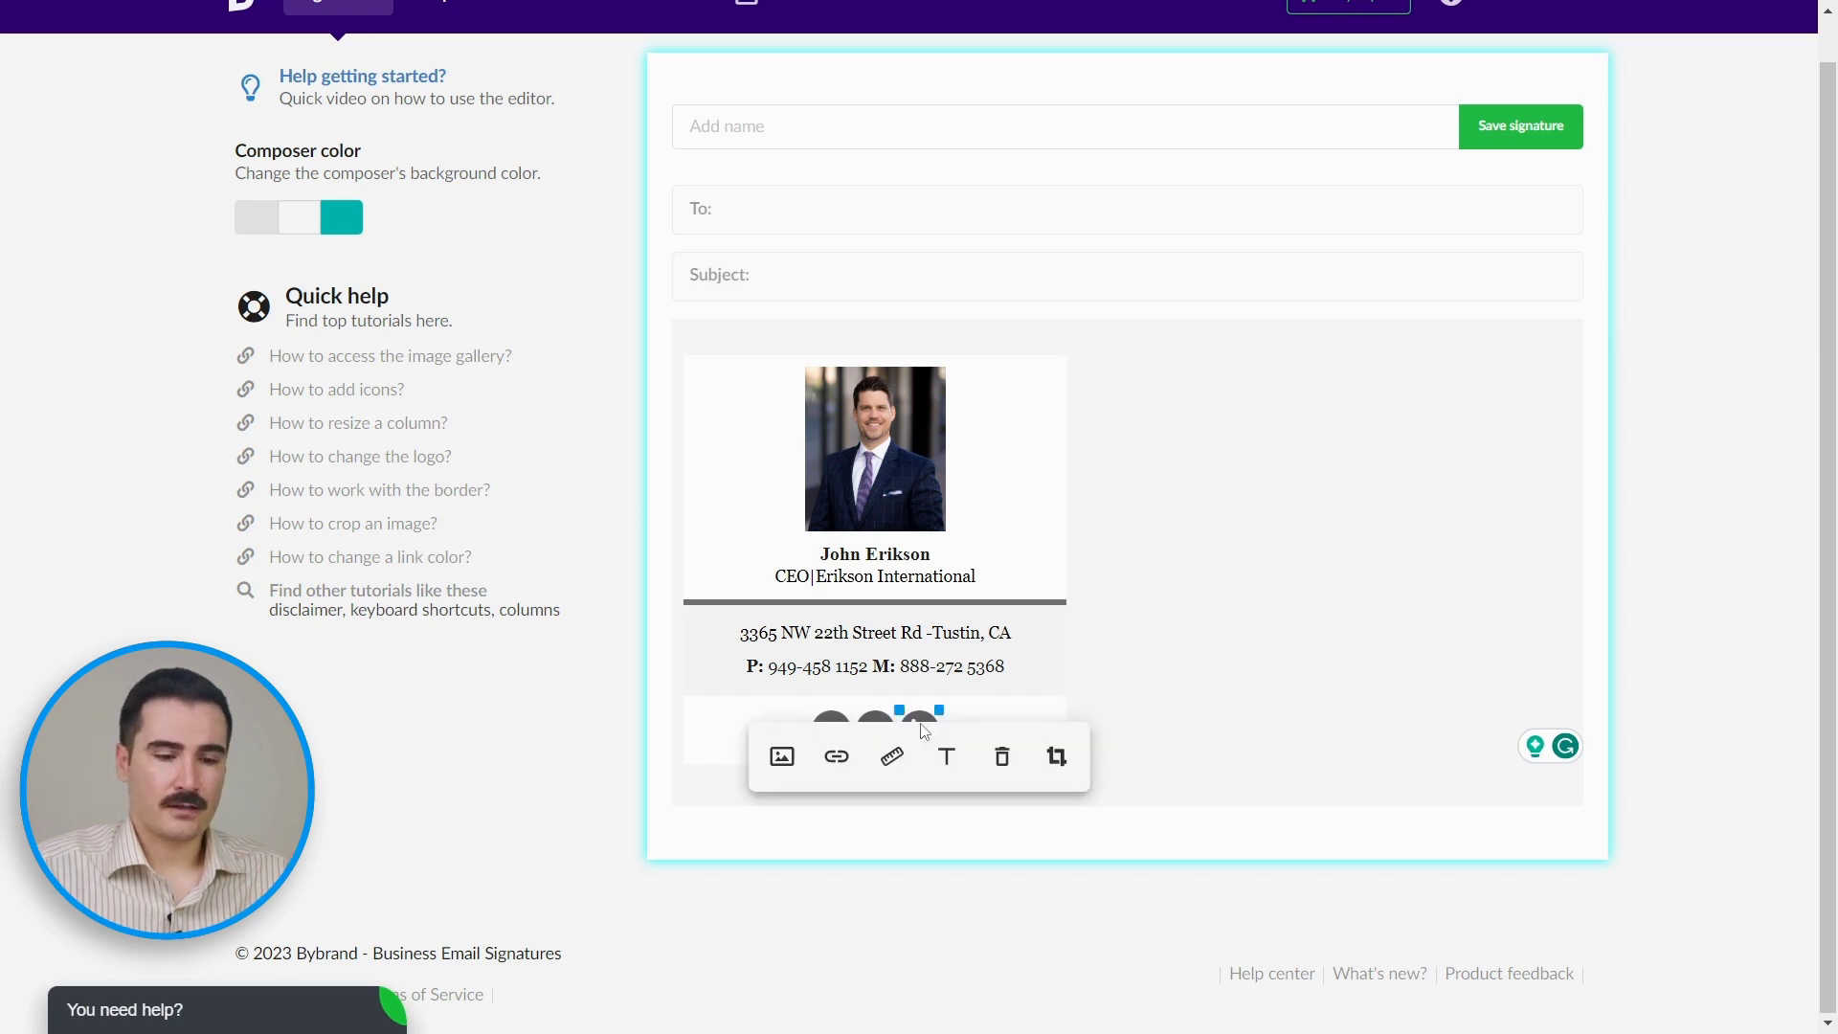
pyautogui.click(837, 757)
pyautogui.click(816, 571)
pyautogui.write('www.linkedin')
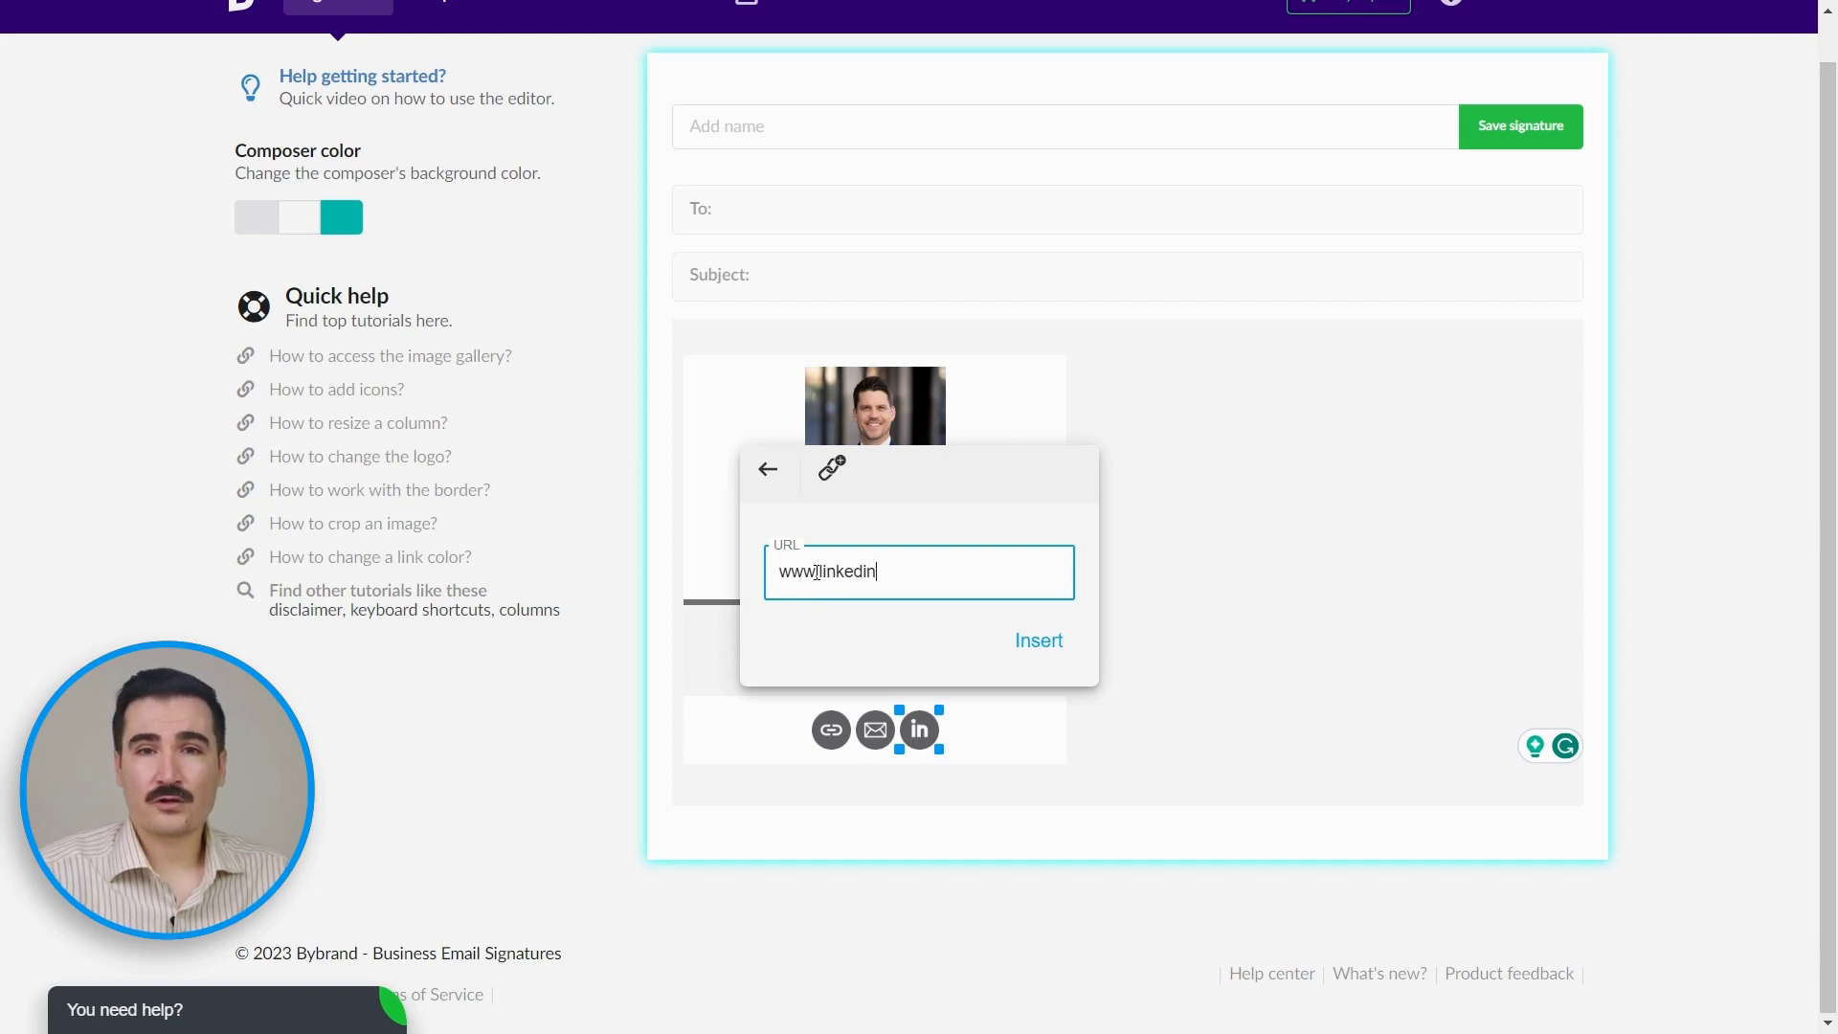
pyautogui.write('.com/erikson.intl')
pyautogui.click(1038, 640)
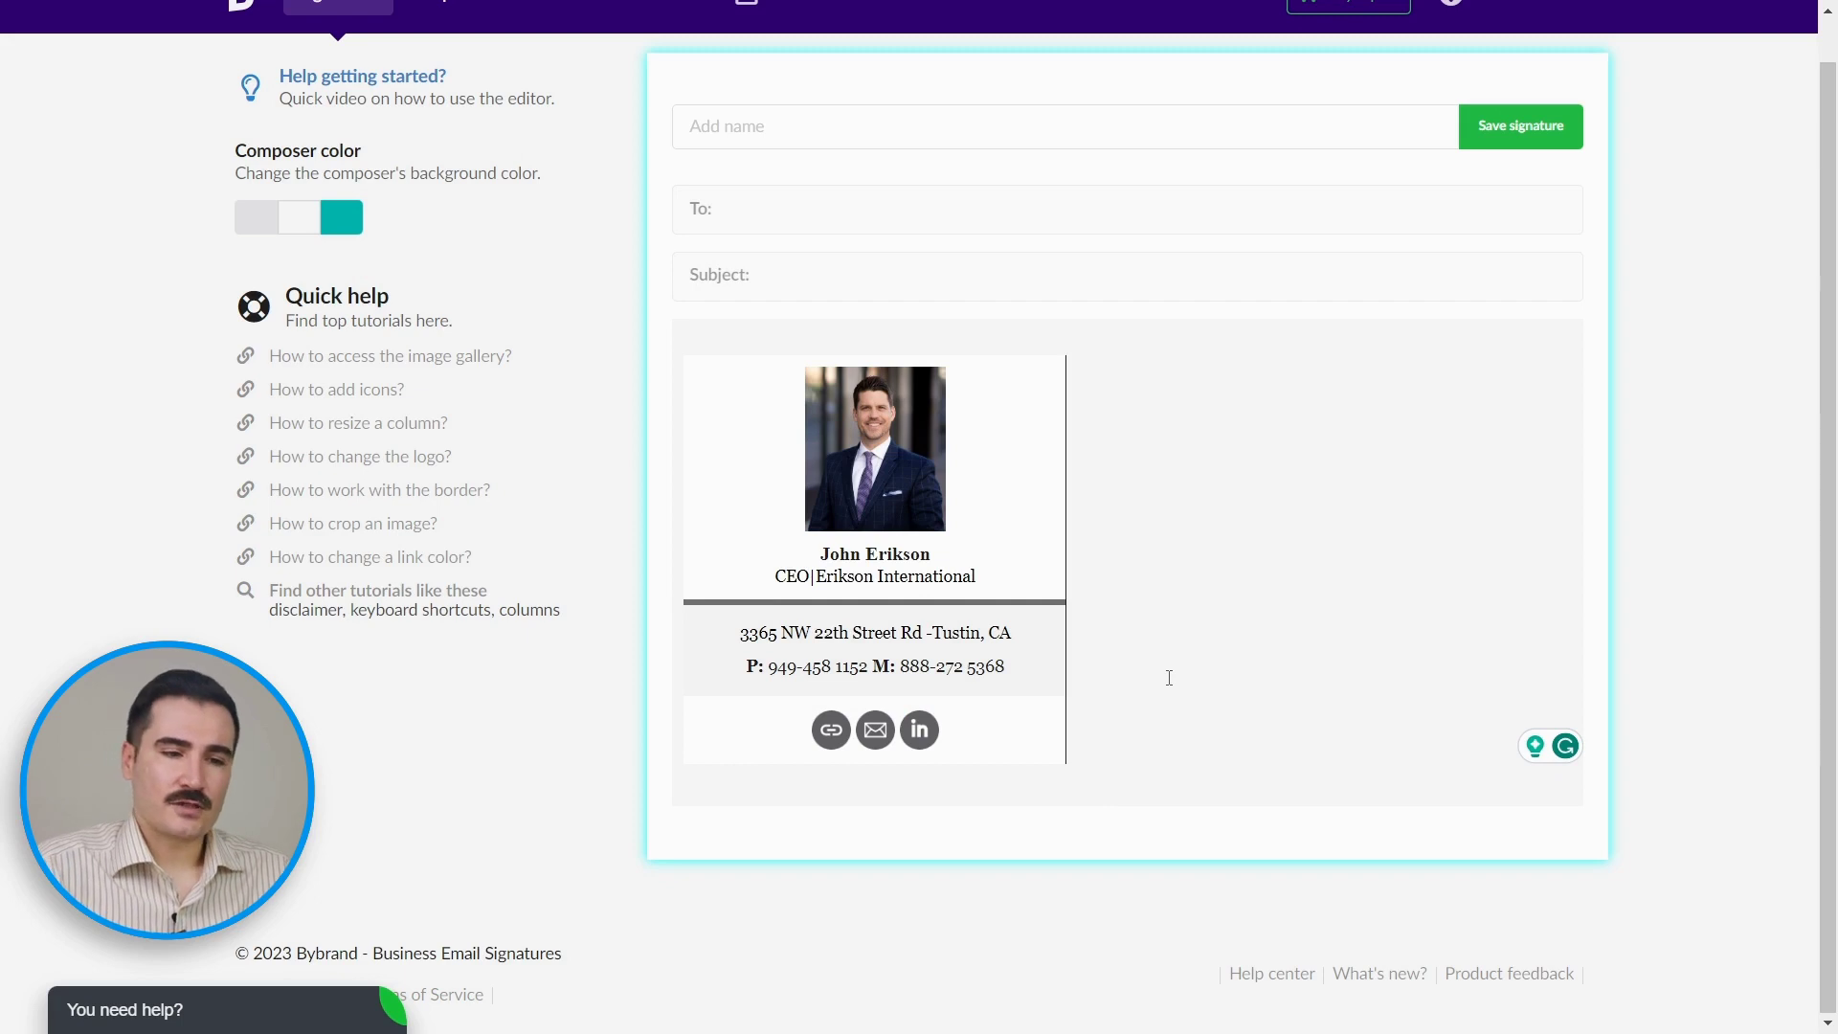
# Step: Name the signature 'Erikson' and save it
pyautogui.click(839, 125)
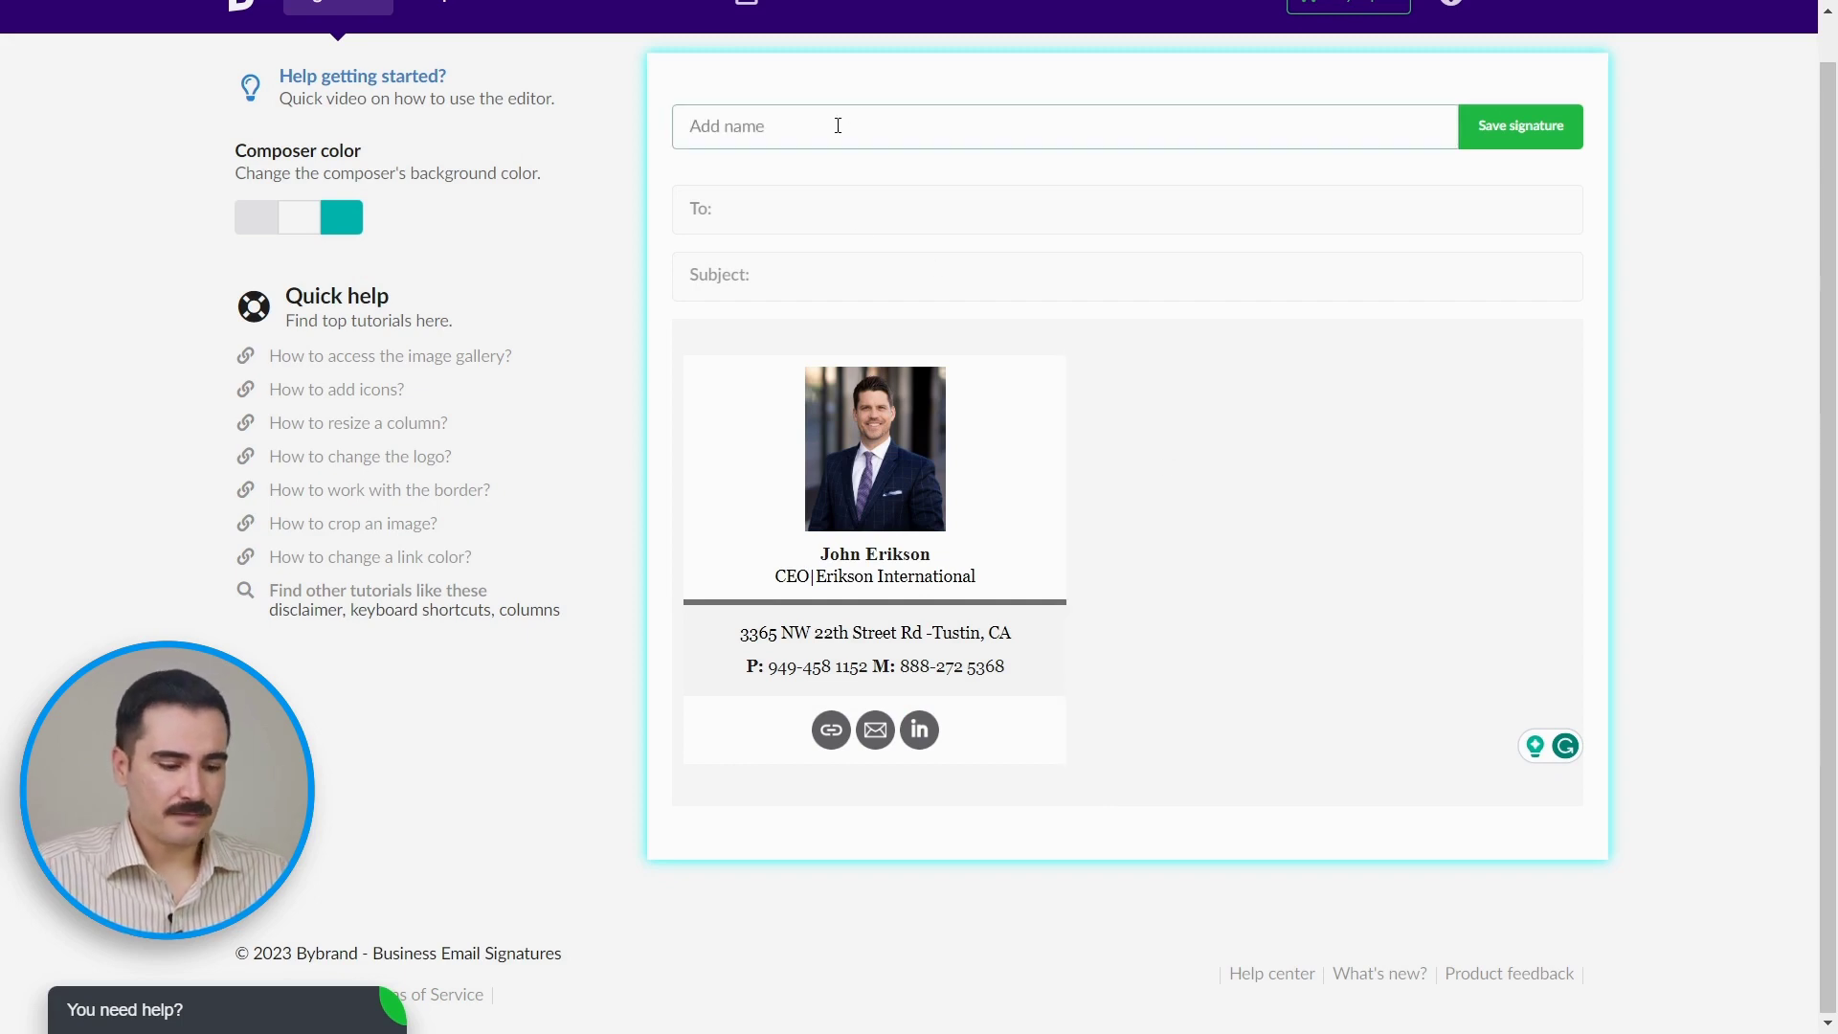
pyautogui.write('Erikson')
pyautogui.click(1532, 176)
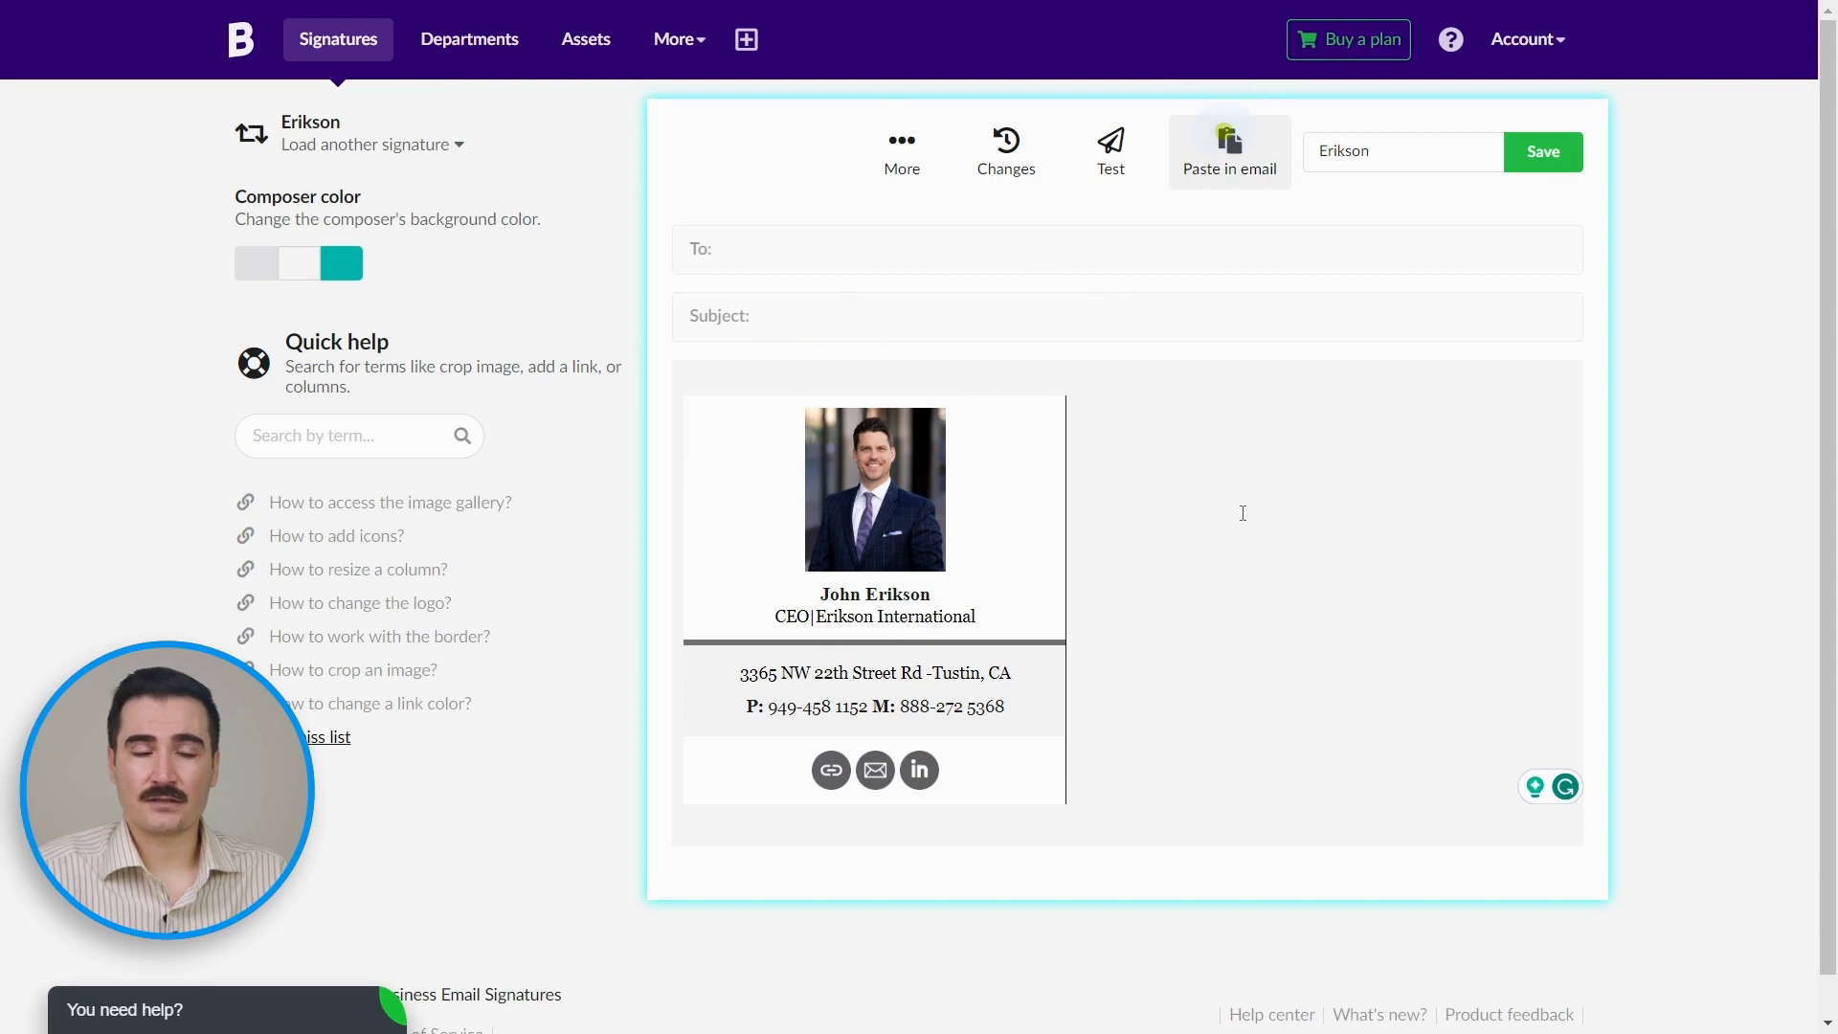
pyautogui.click(1094, 156)
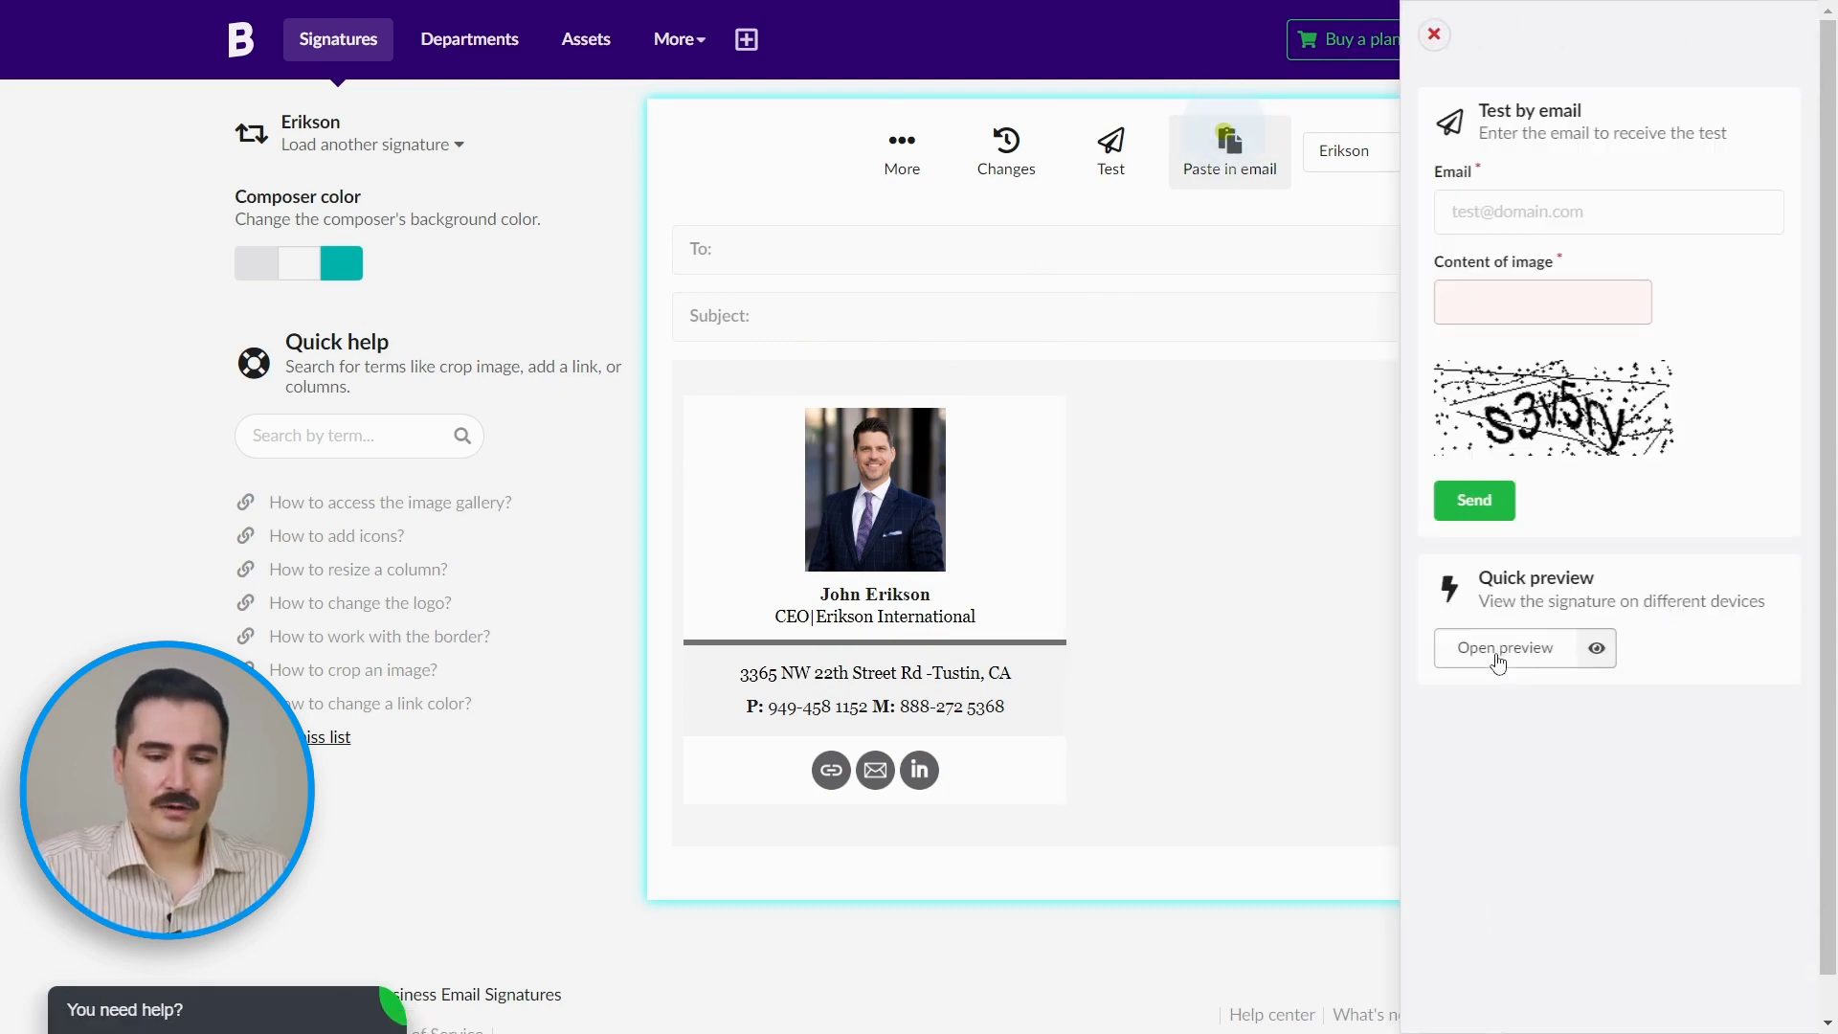
pyautogui.click(1499, 650)
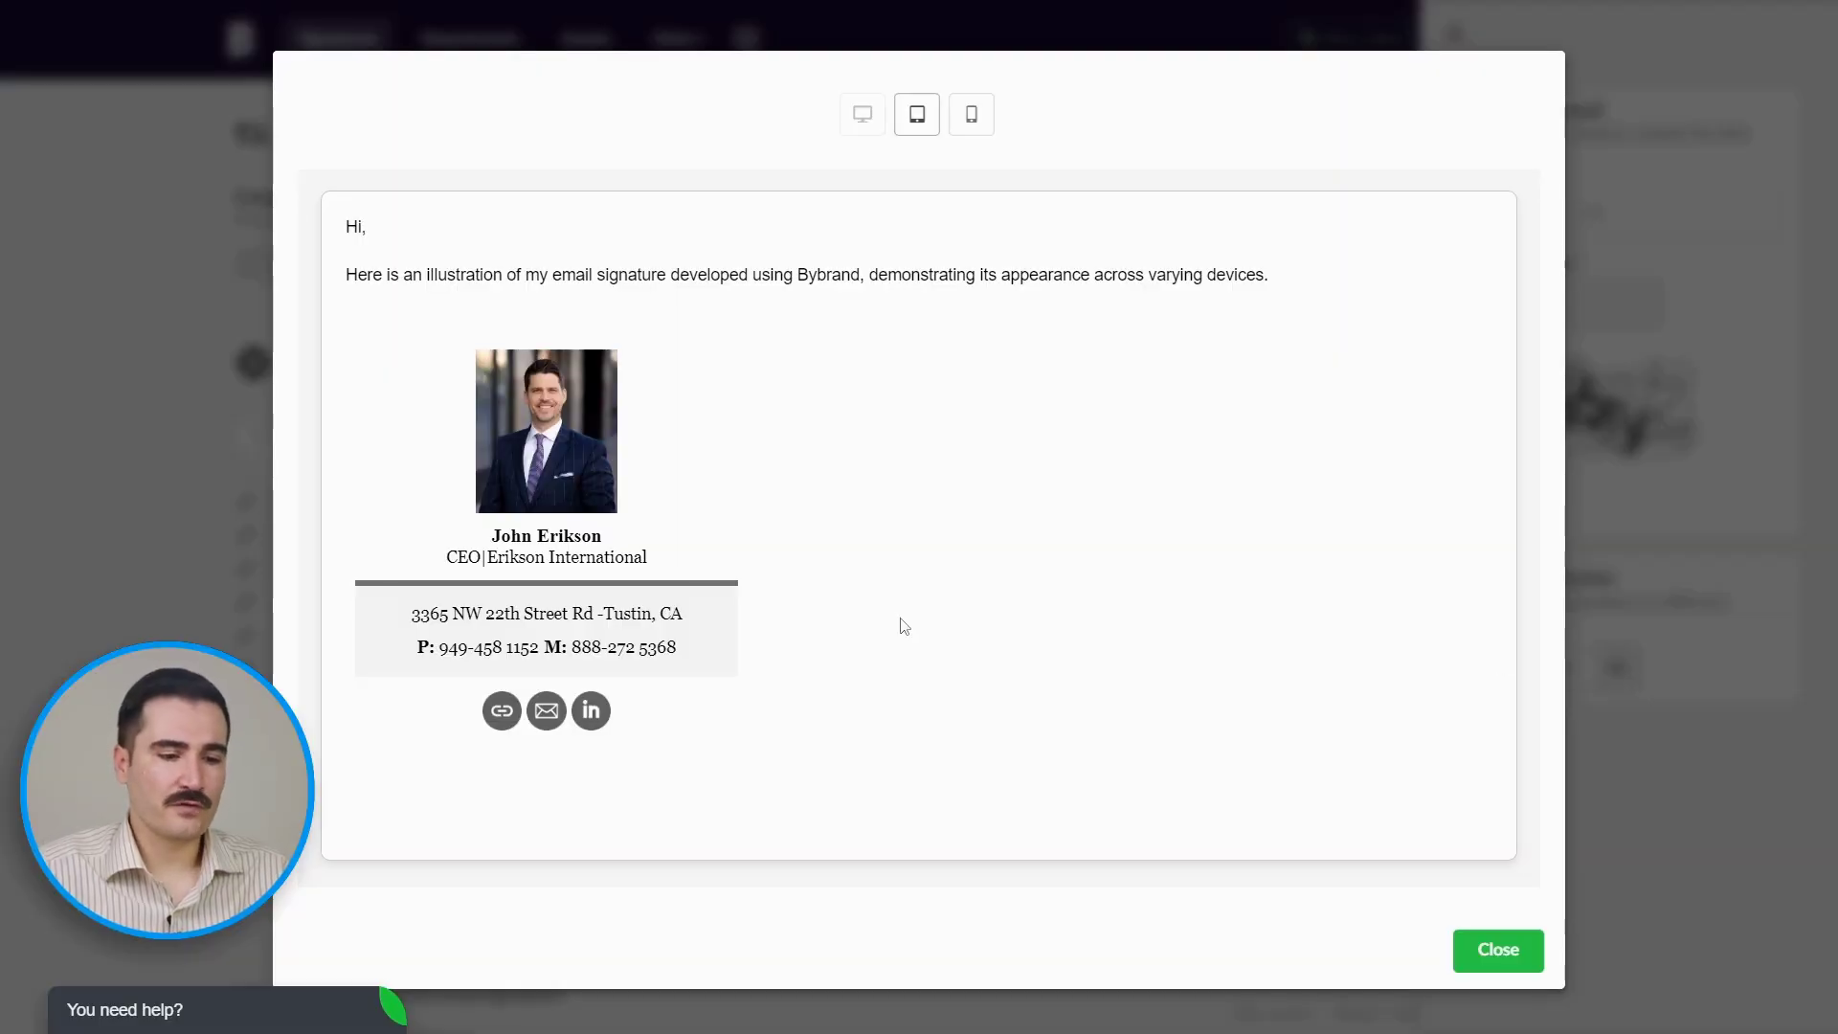
pyautogui.click(916, 117)
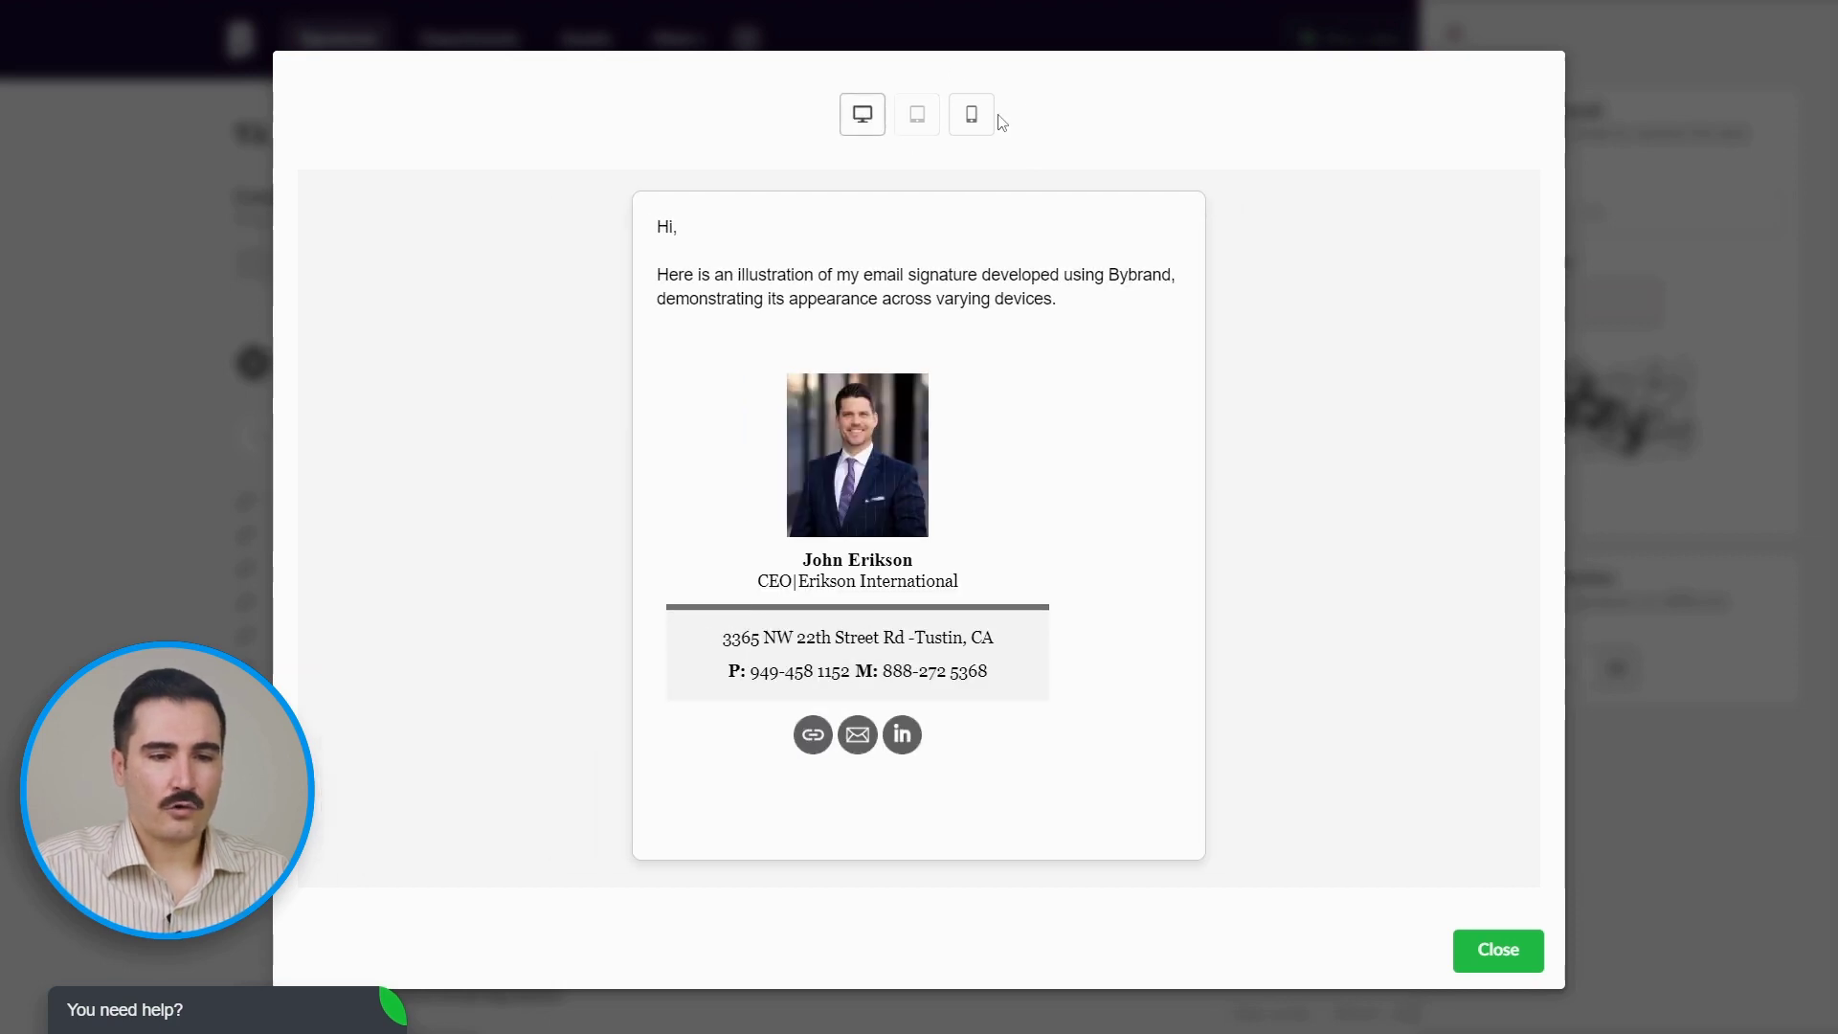
pyautogui.click(973, 116)
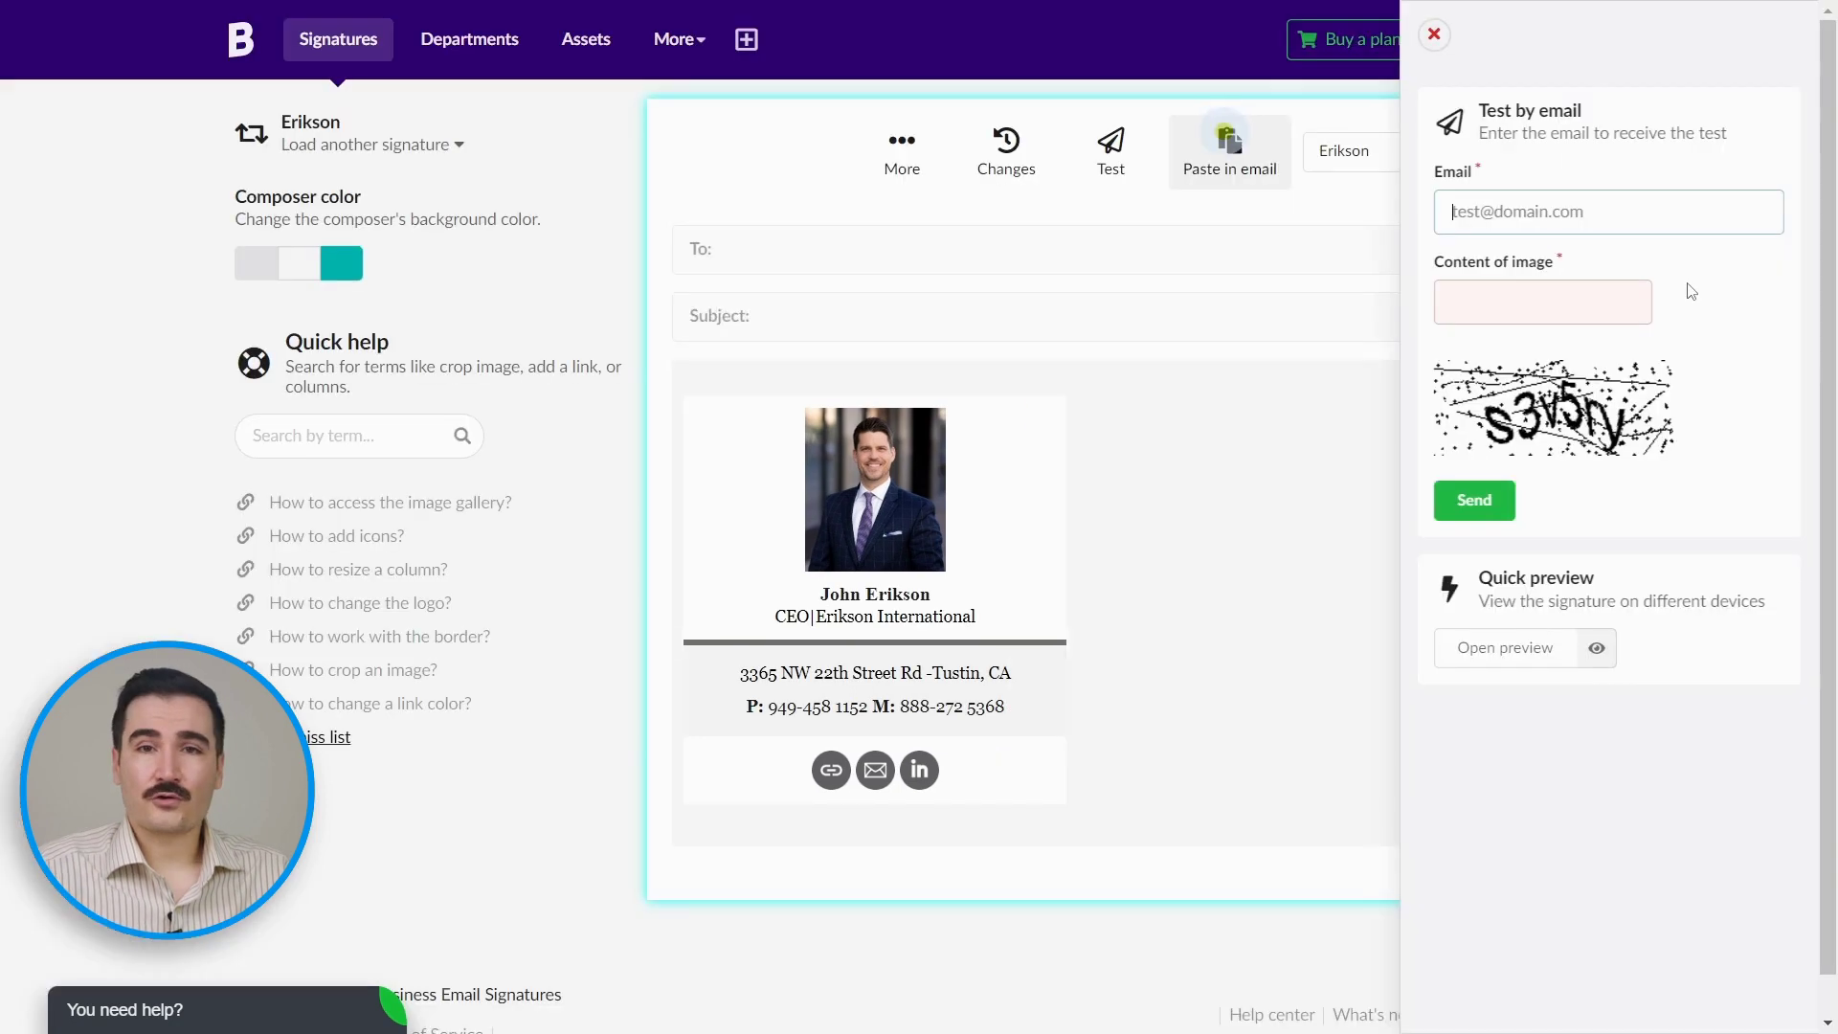
pyautogui.click(861, 34)
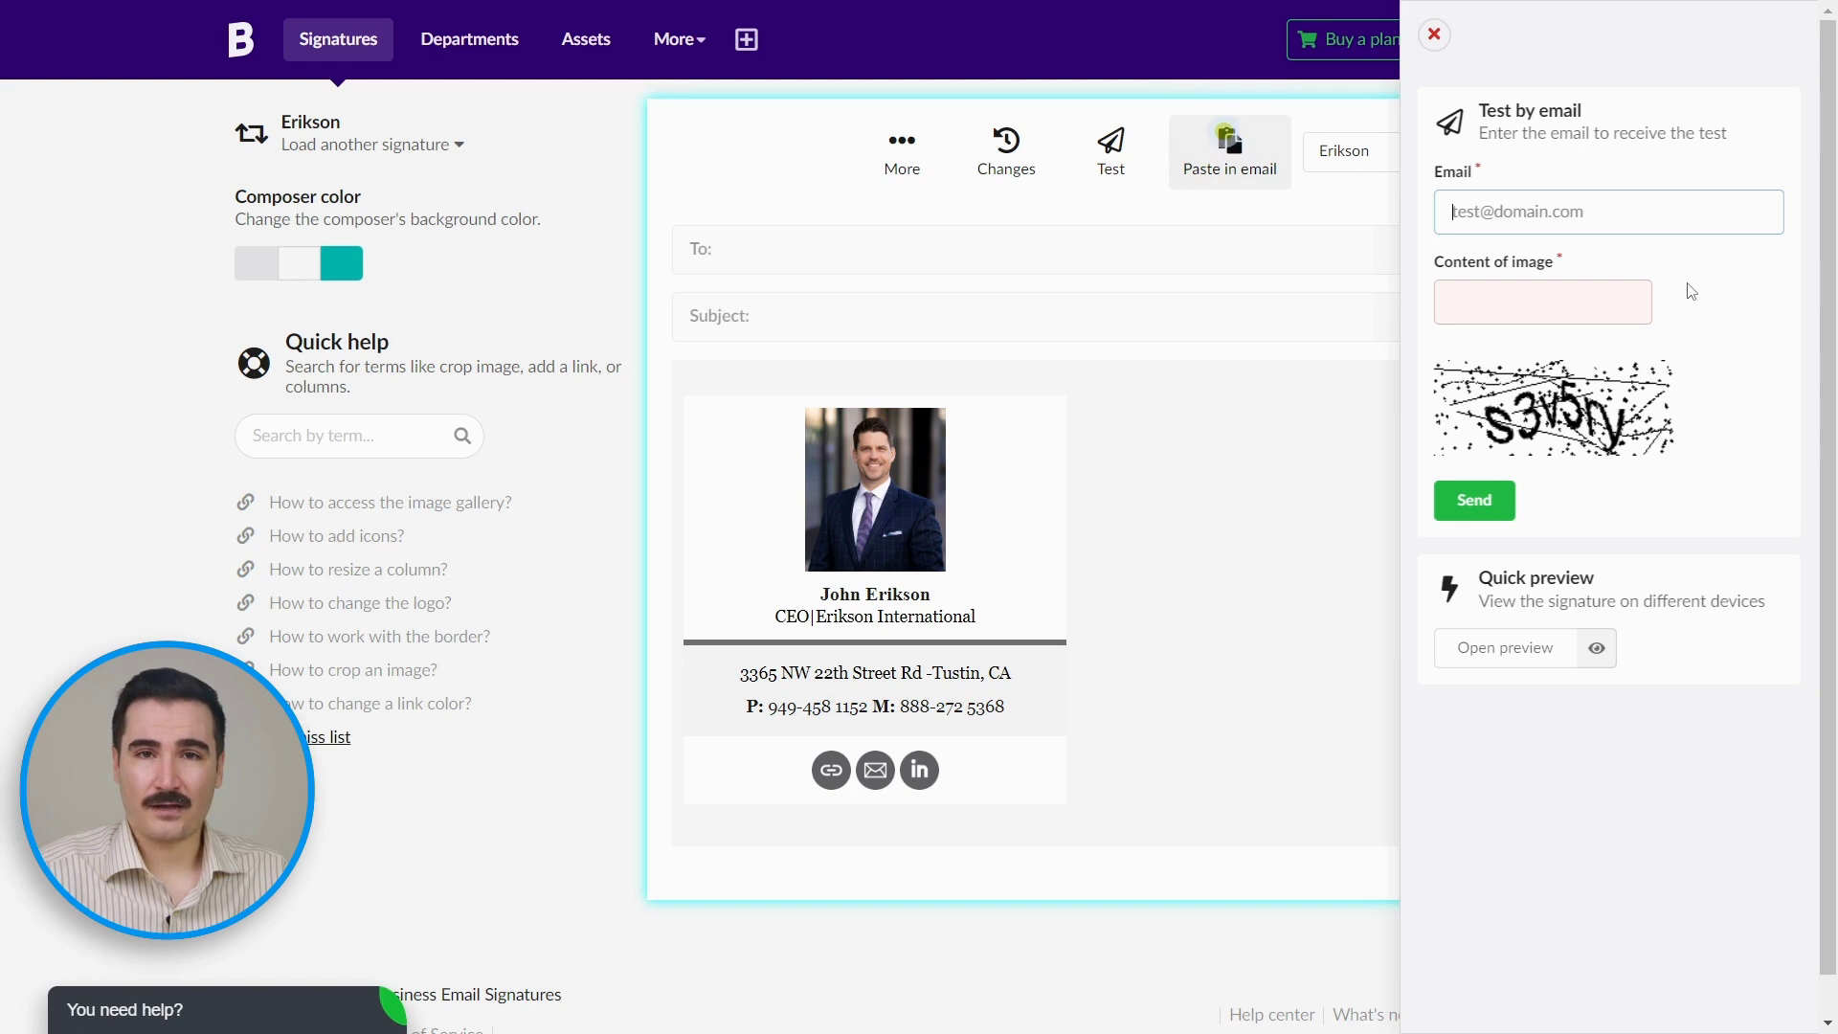
pyautogui.click(1146, 491)
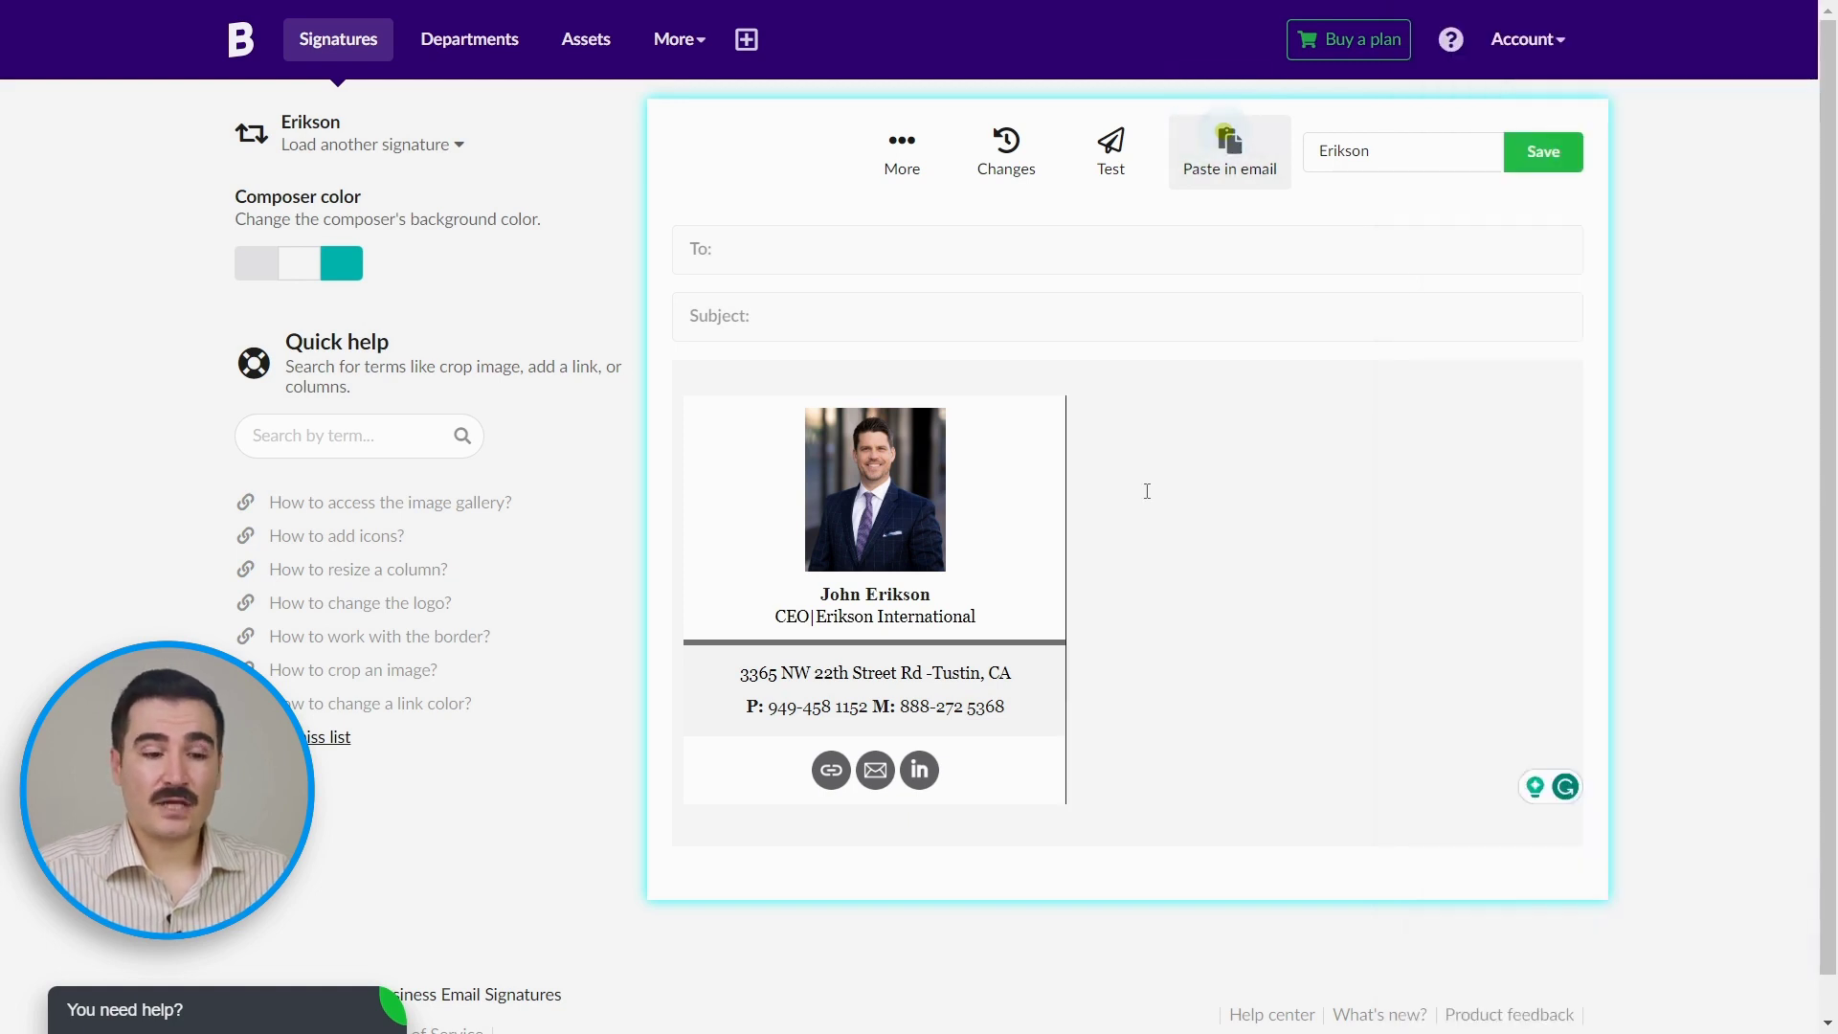
# Step: Download the Erikson signature as an HTML file from the Paste in email view
pyautogui.click(1252, 173)
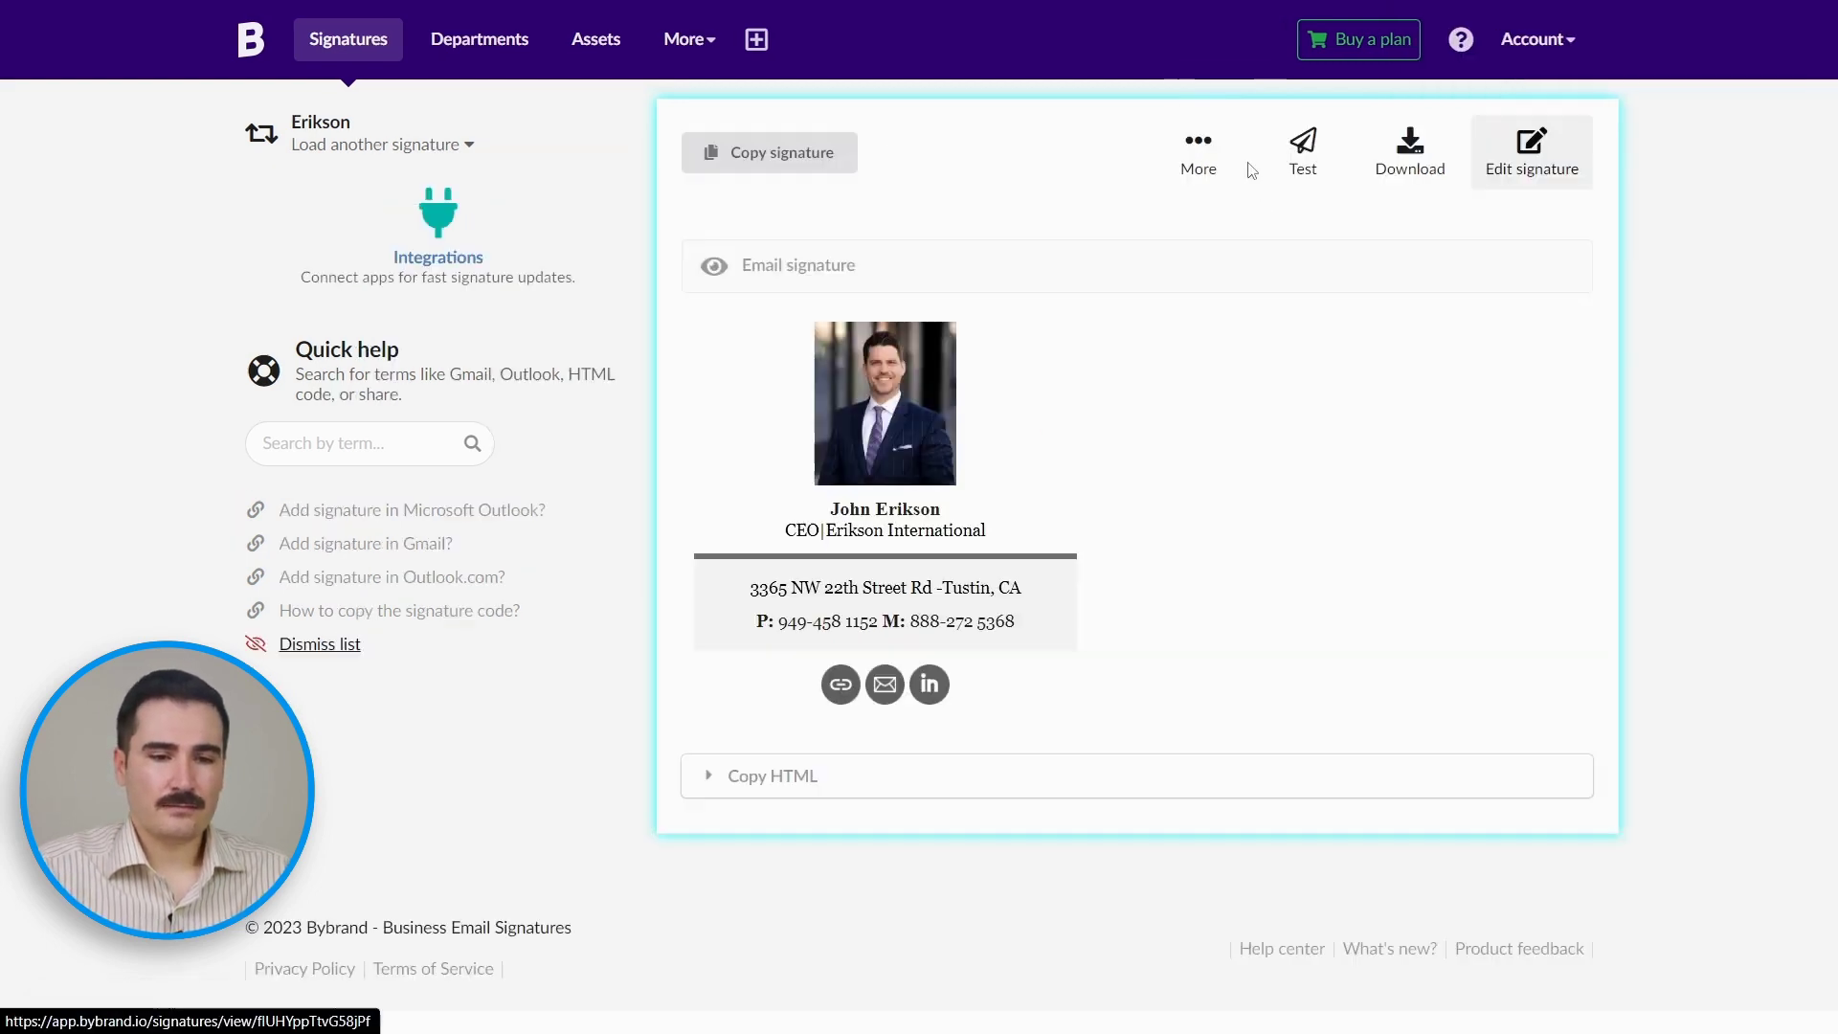
pyautogui.click(1417, 163)
pyautogui.click(1499, 184)
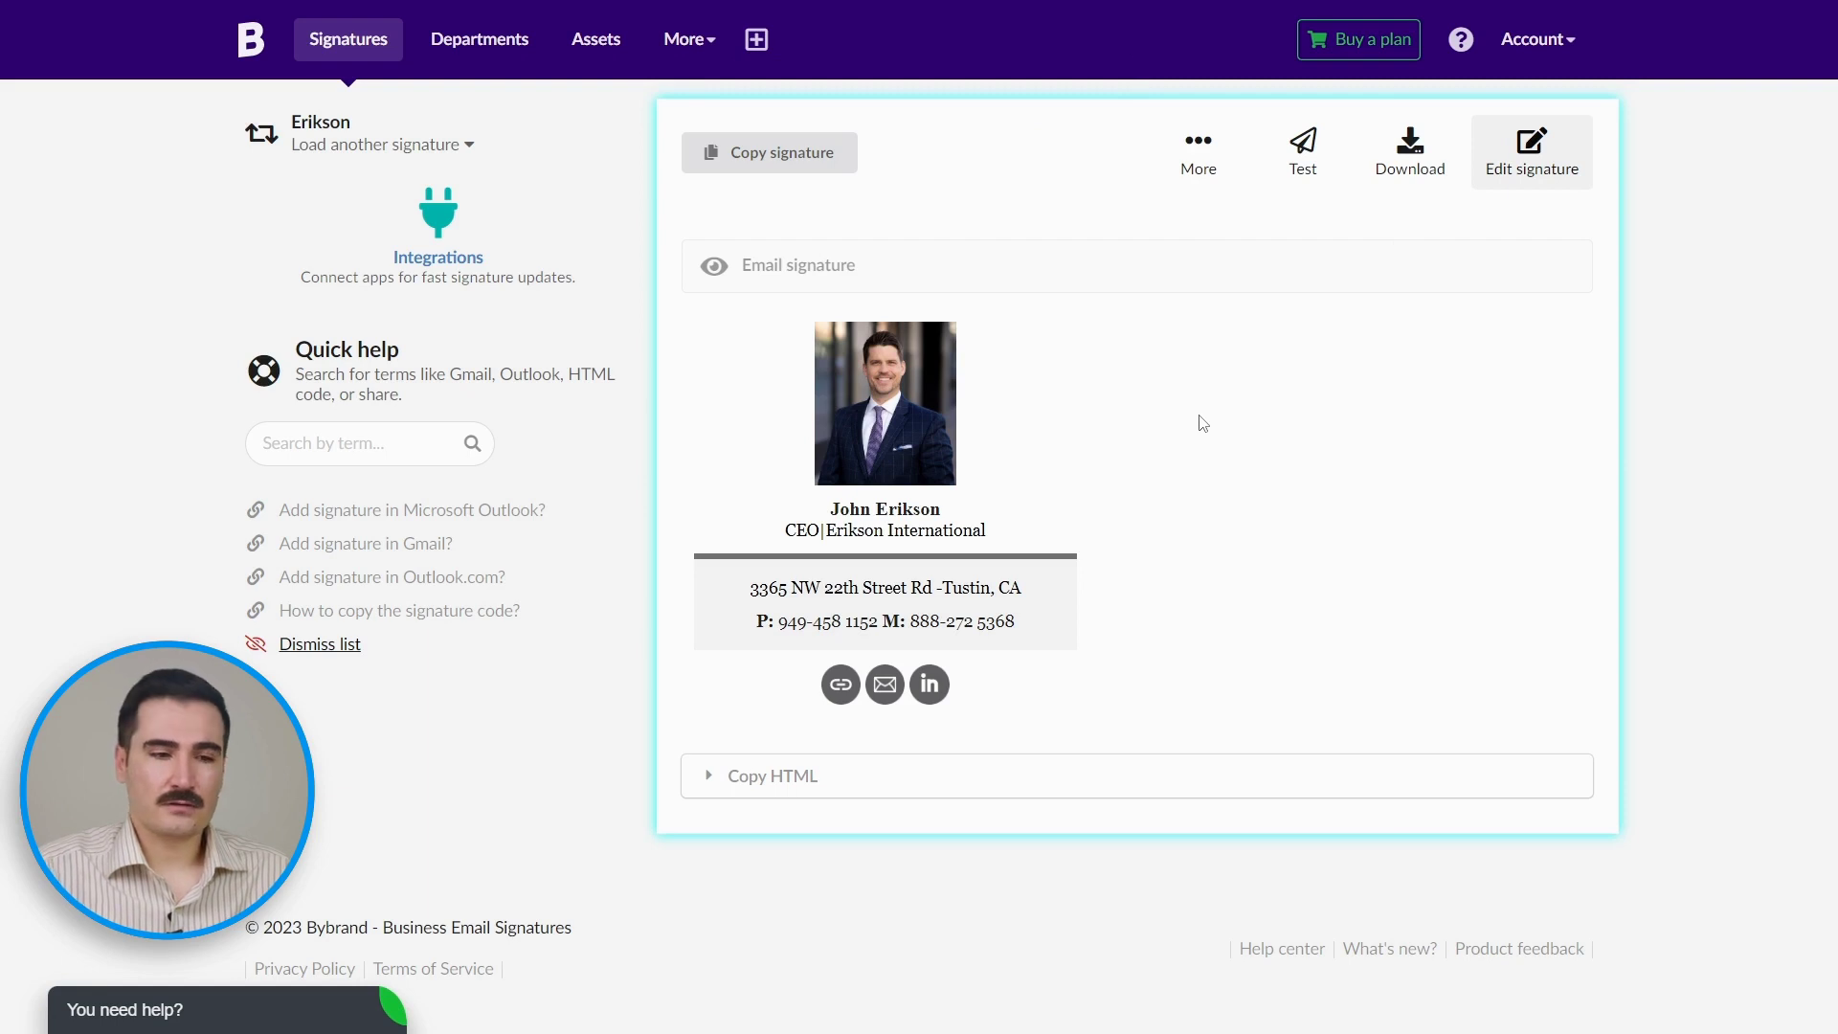
# Step: Copy the signature and paste it into a new Gmail signature named Erikson
pyautogui.click(798, 156)
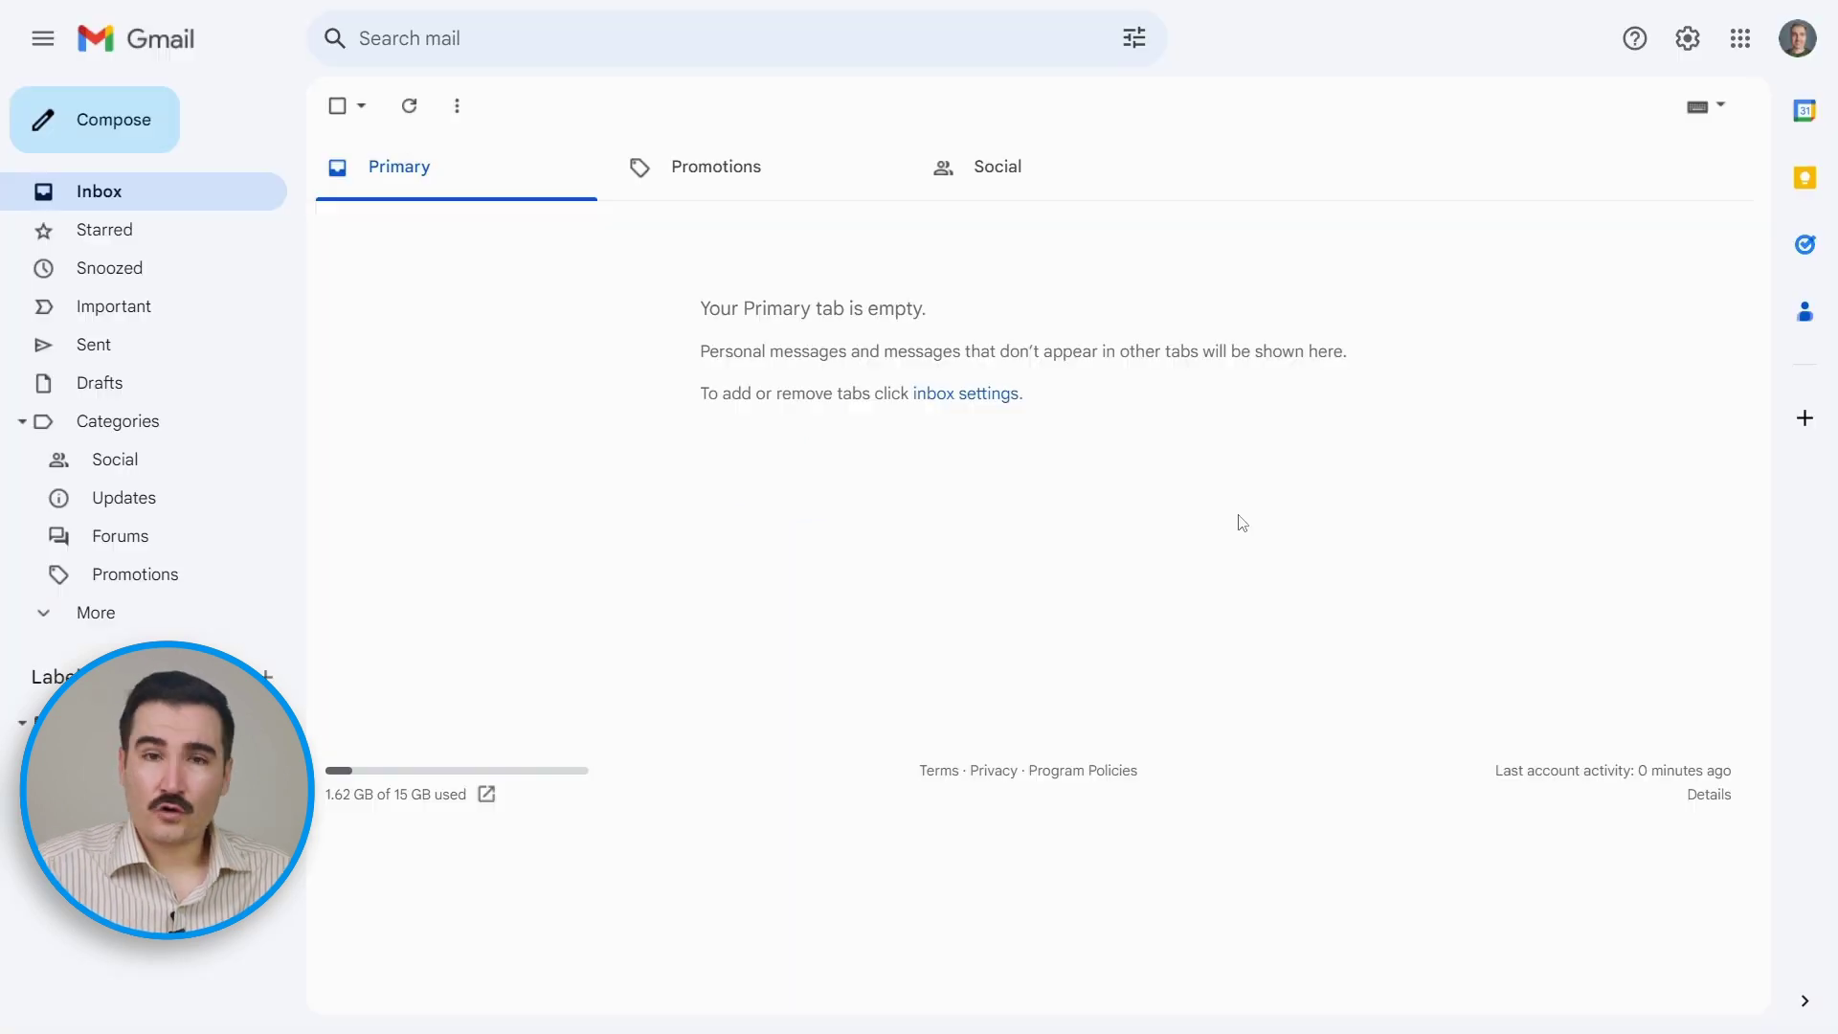
pyautogui.click(1688, 39)
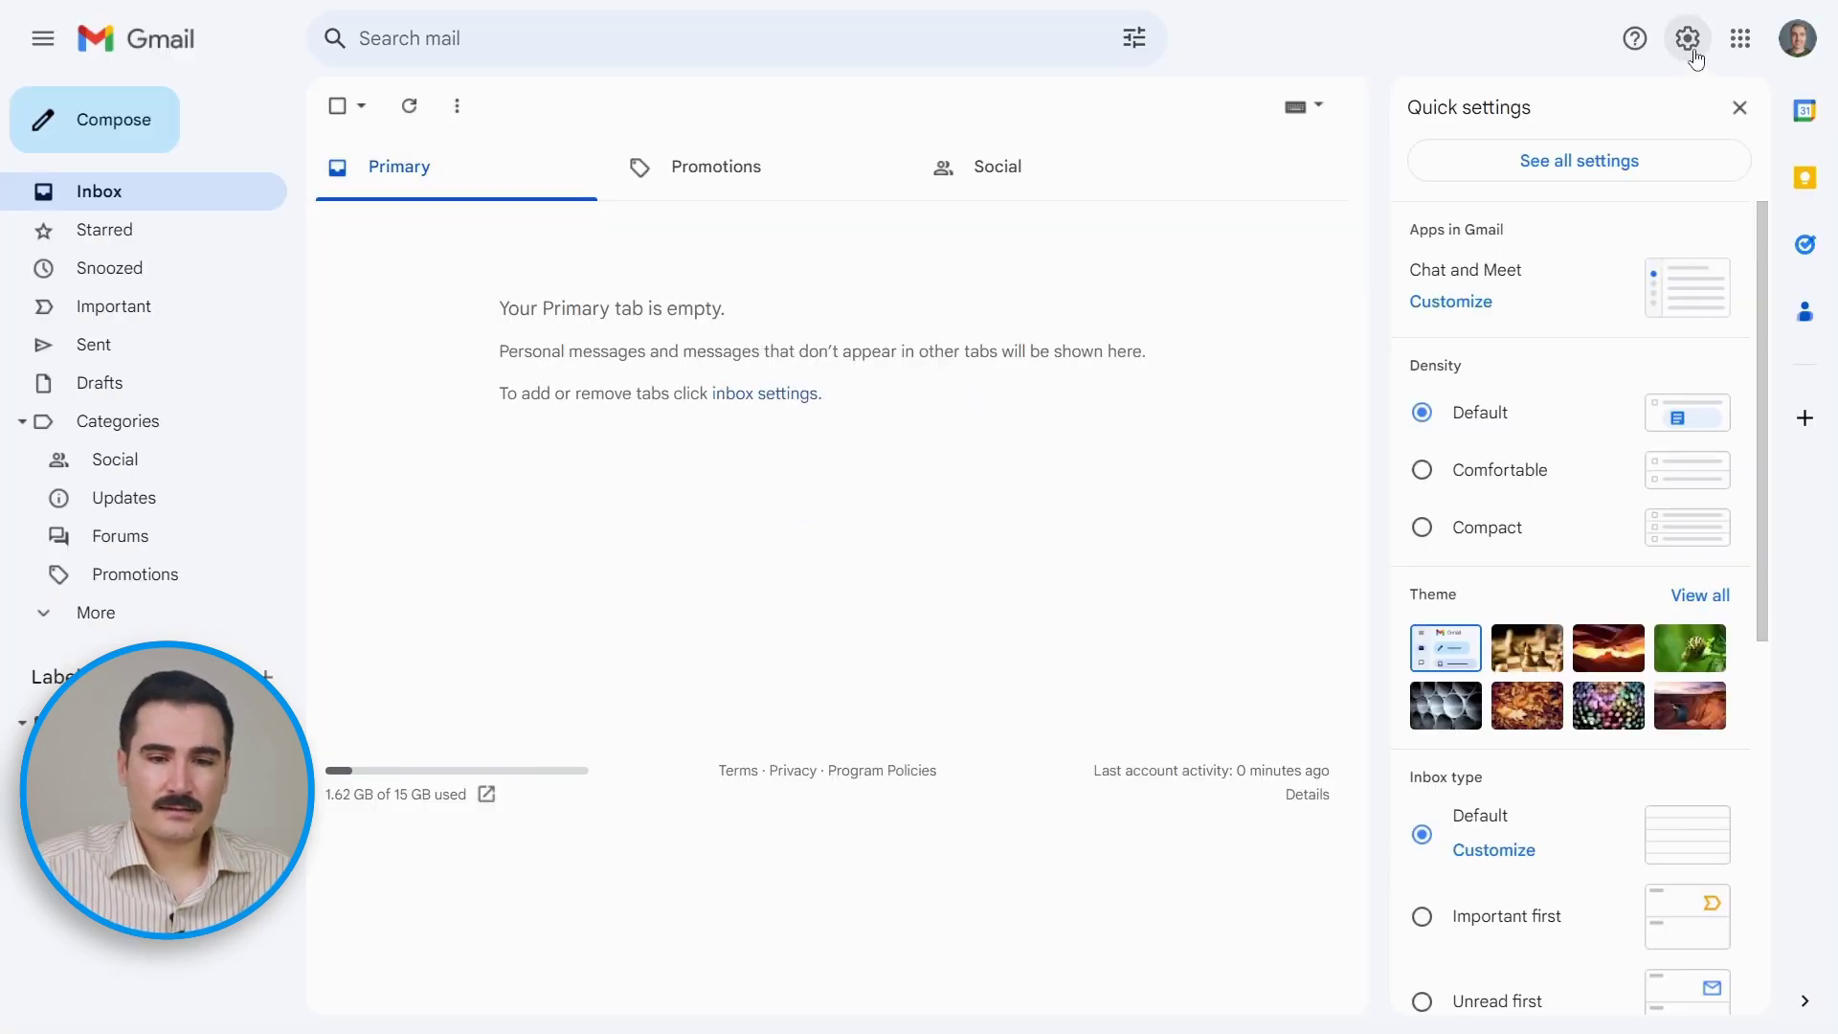
pyautogui.click(1633, 162)
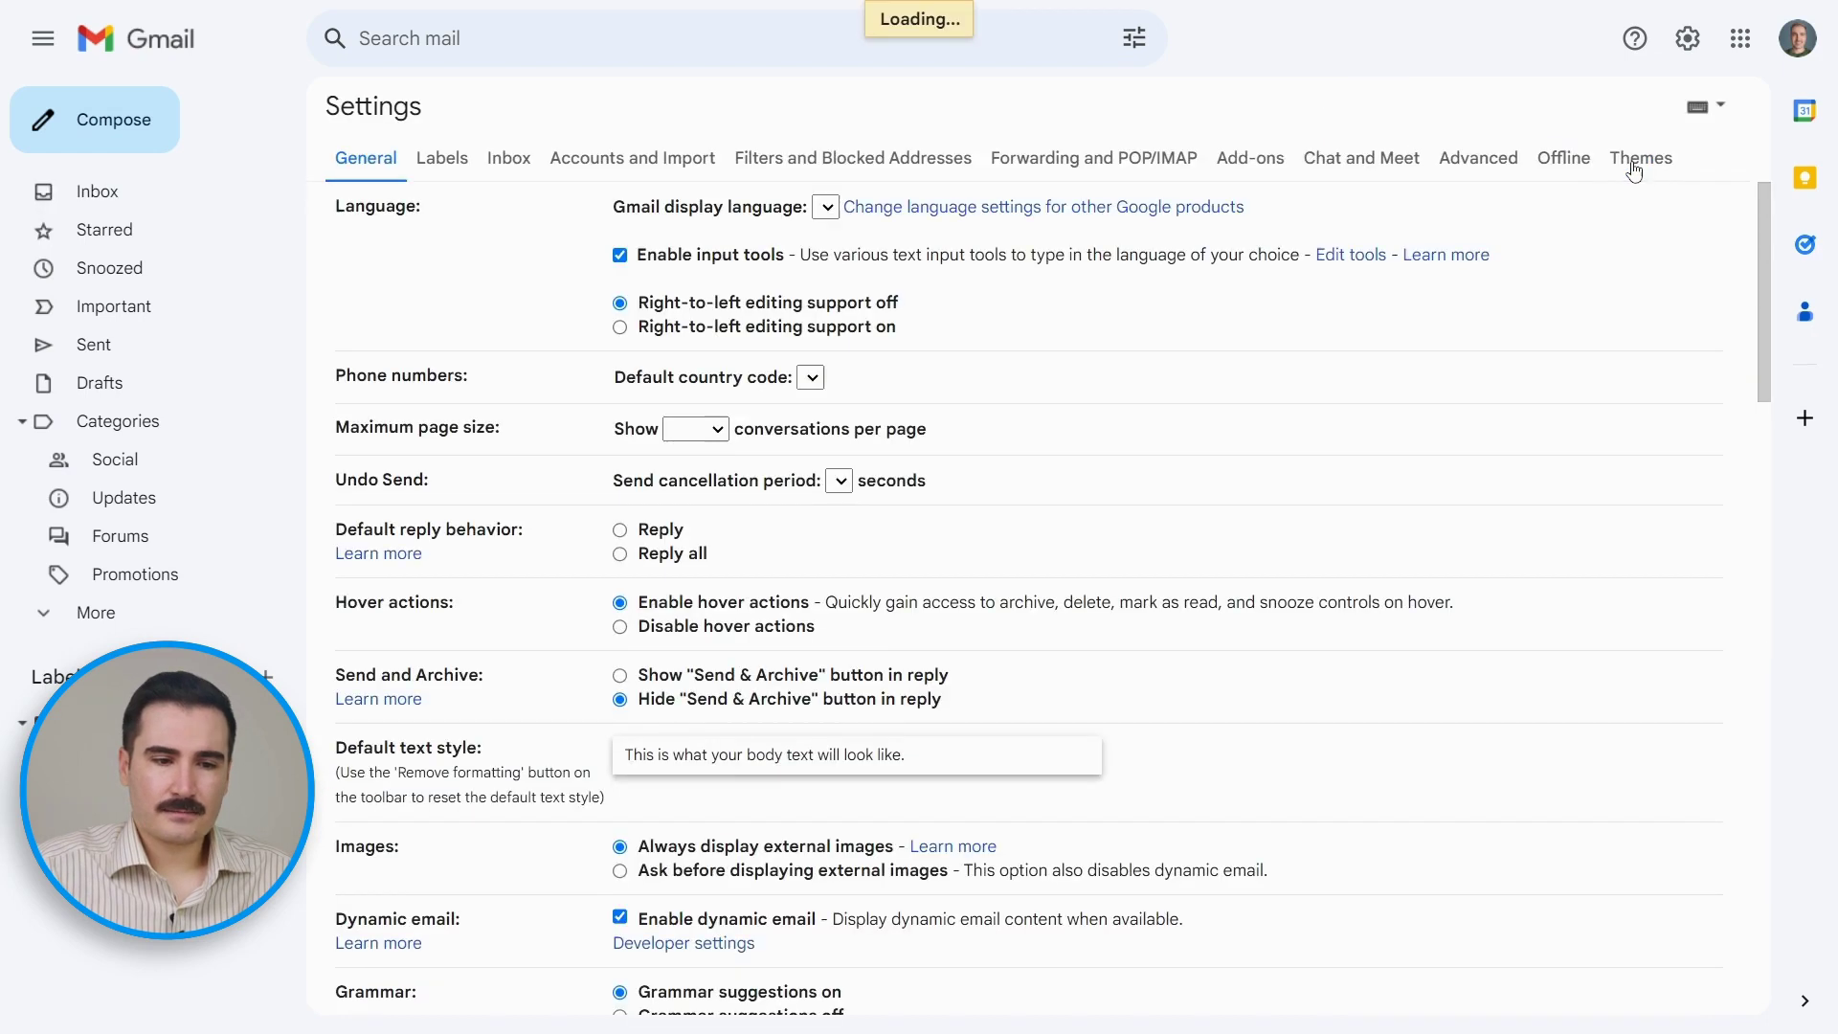
pyautogui.scroll(-8, 1417, 410)
pyautogui.scroll(-15, 1417, 410)
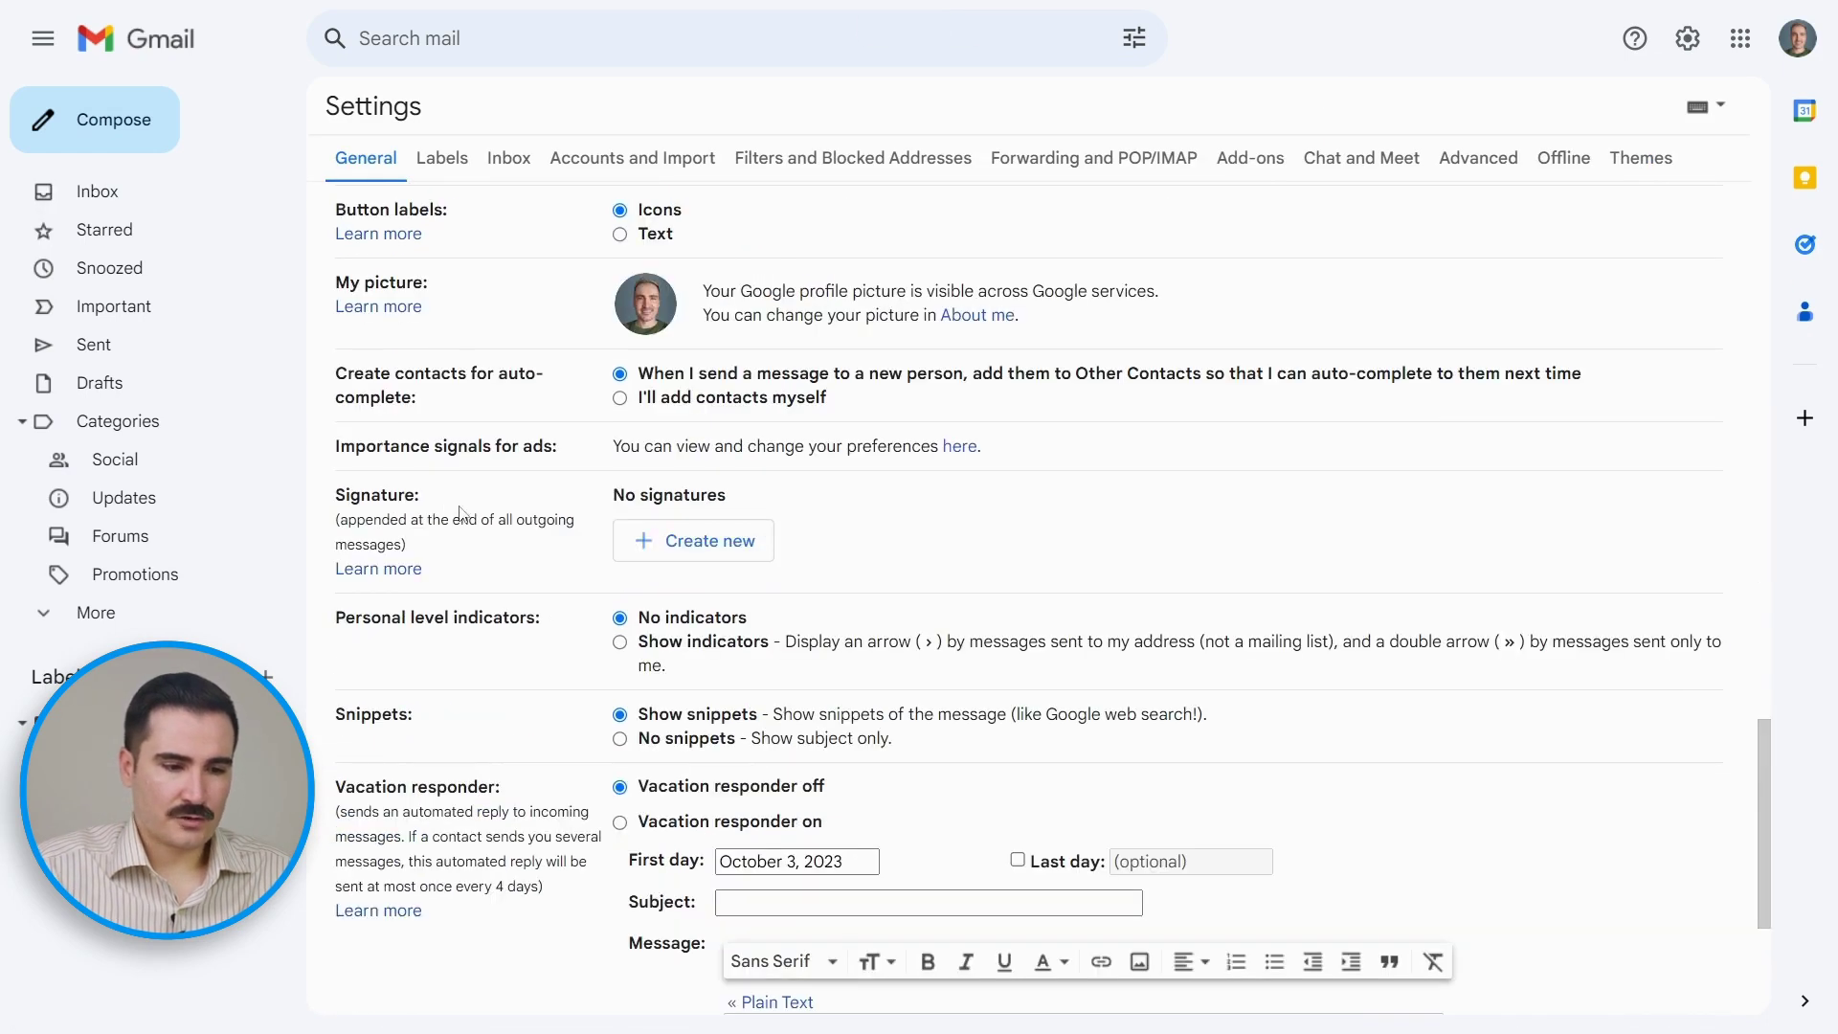
pyautogui.click(709, 553)
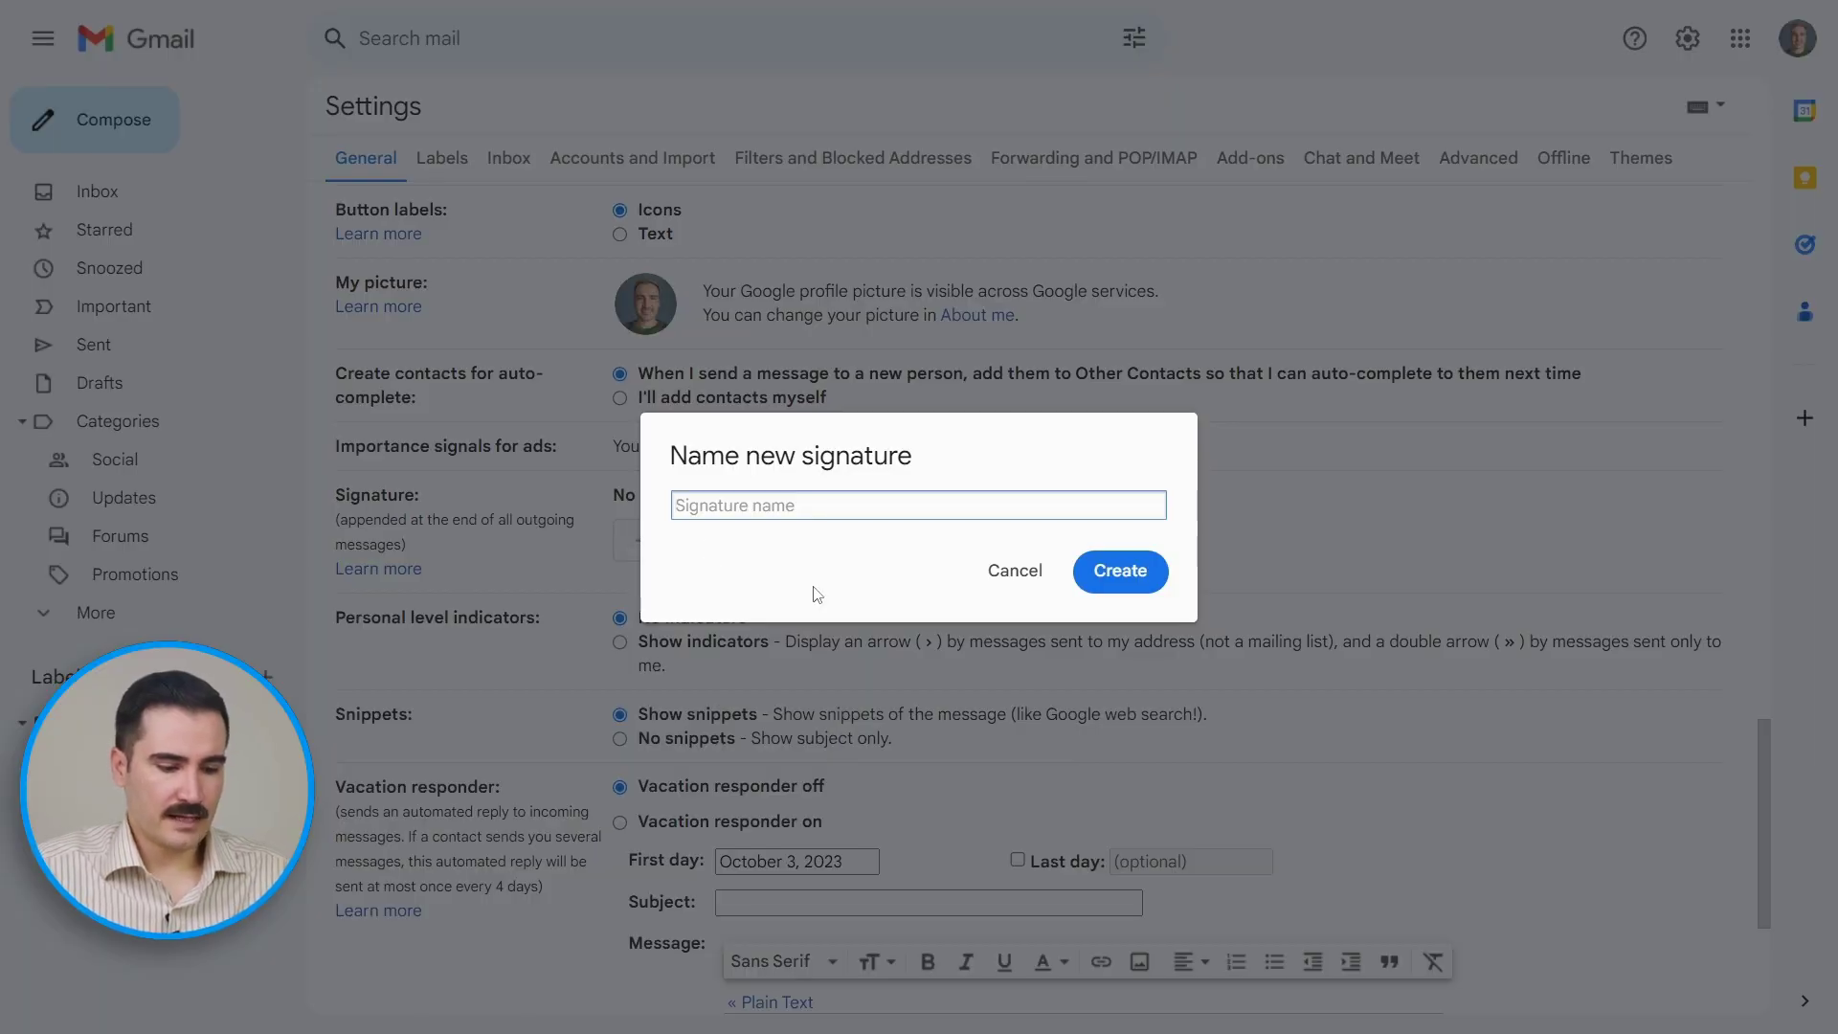
pyautogui.write('Erikson')
pyautogui.press('Return')
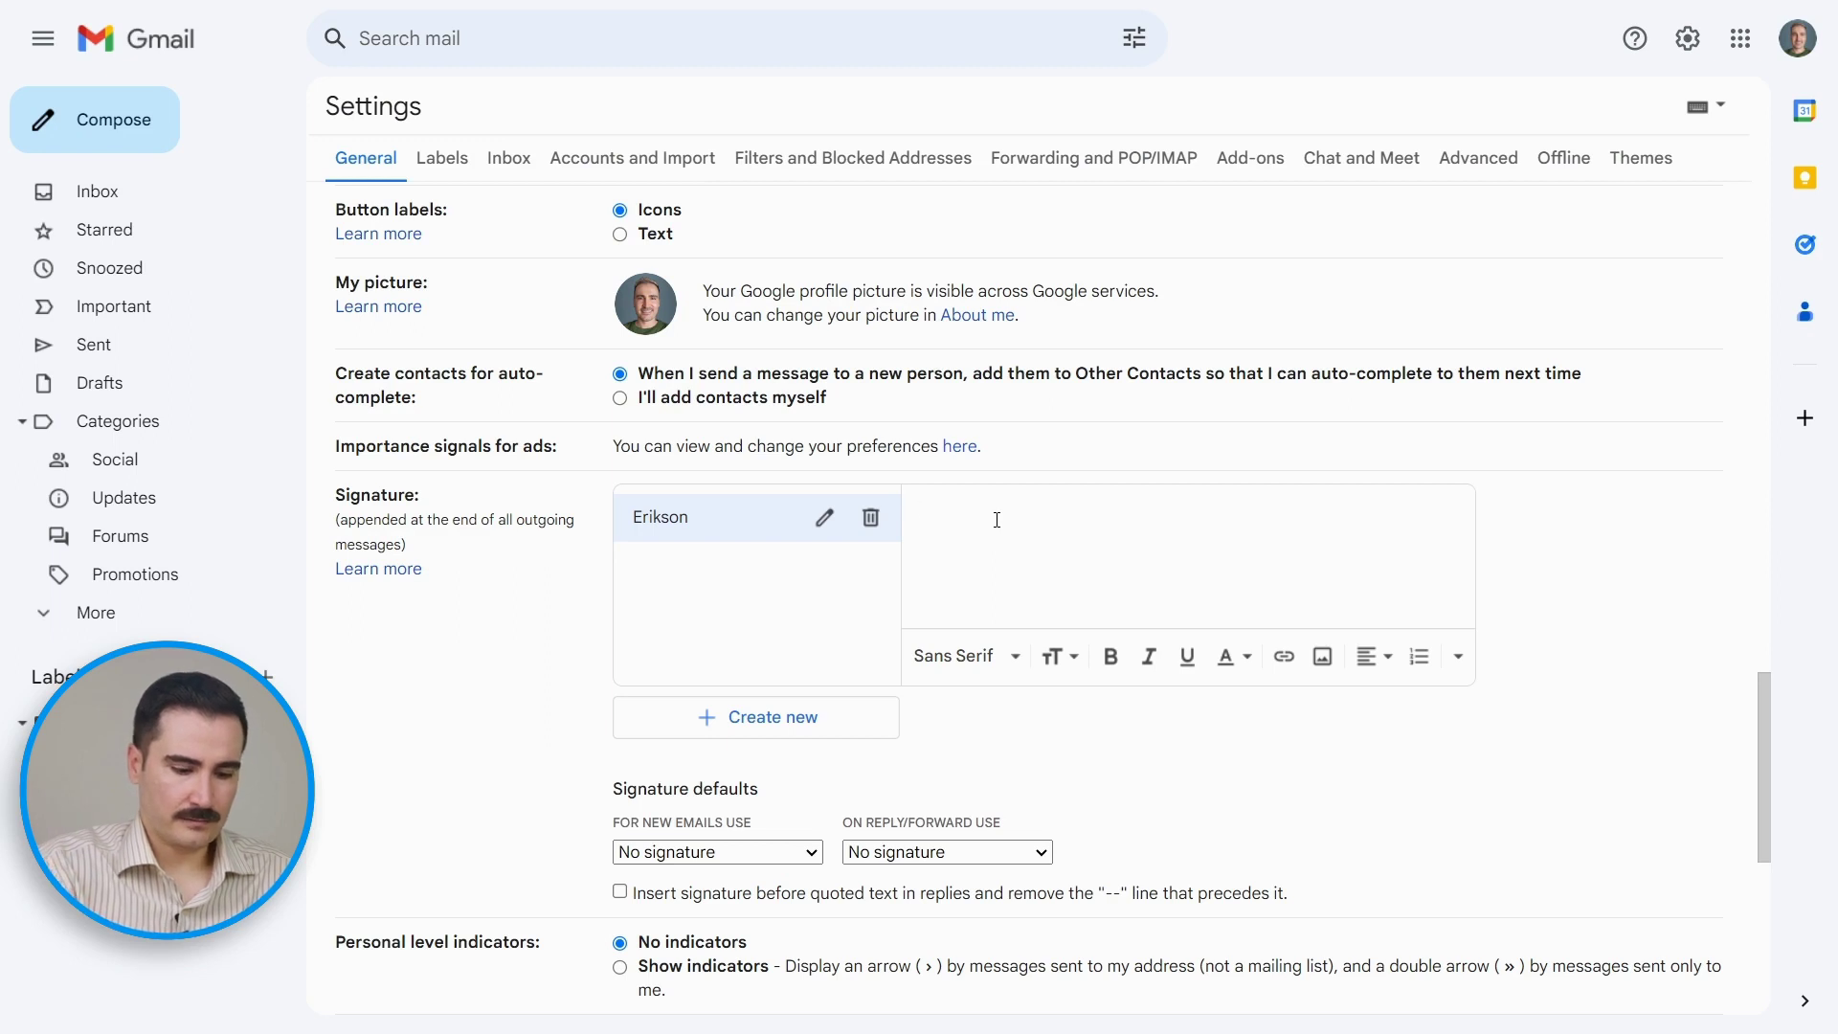
pyautogui.hotkey('ctrl', 'v')
# Step: Verify the pasted signature's website icon link in Gmail's signature editor
pyautogui.scroll(5, 1297, 545)
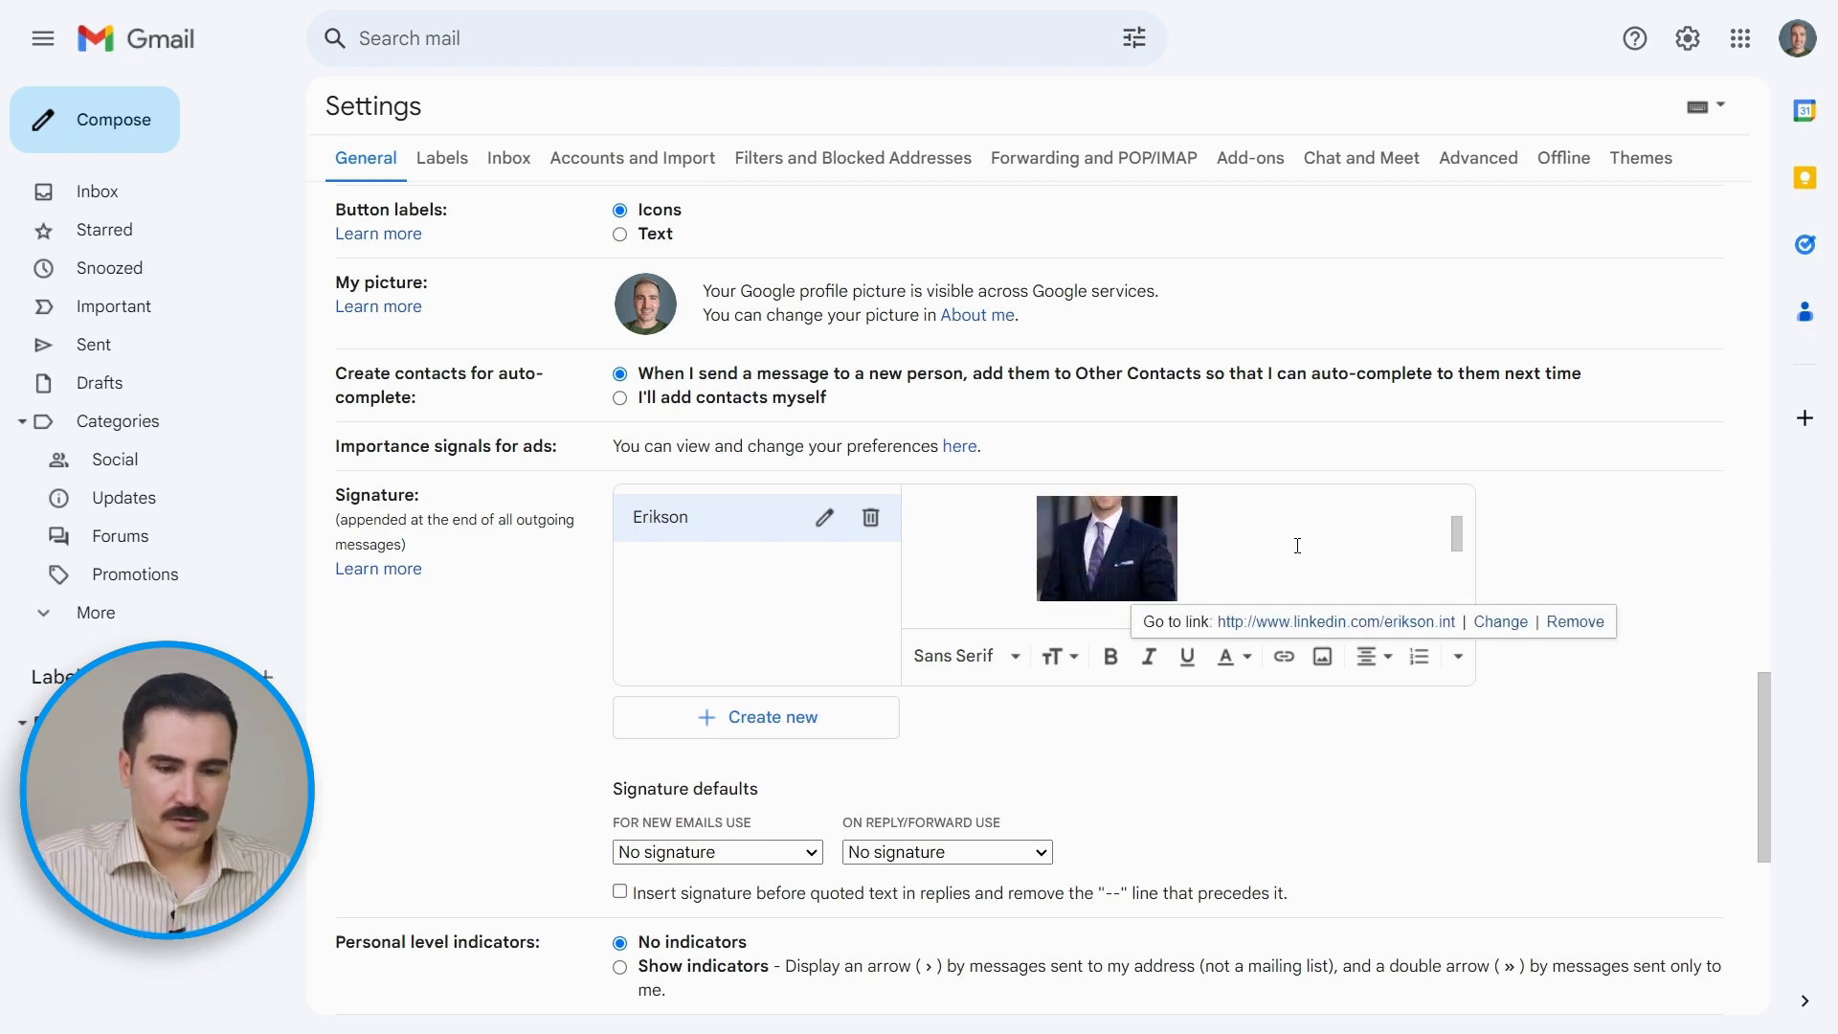
pyautogui.scroll(-5, 1297, 546)
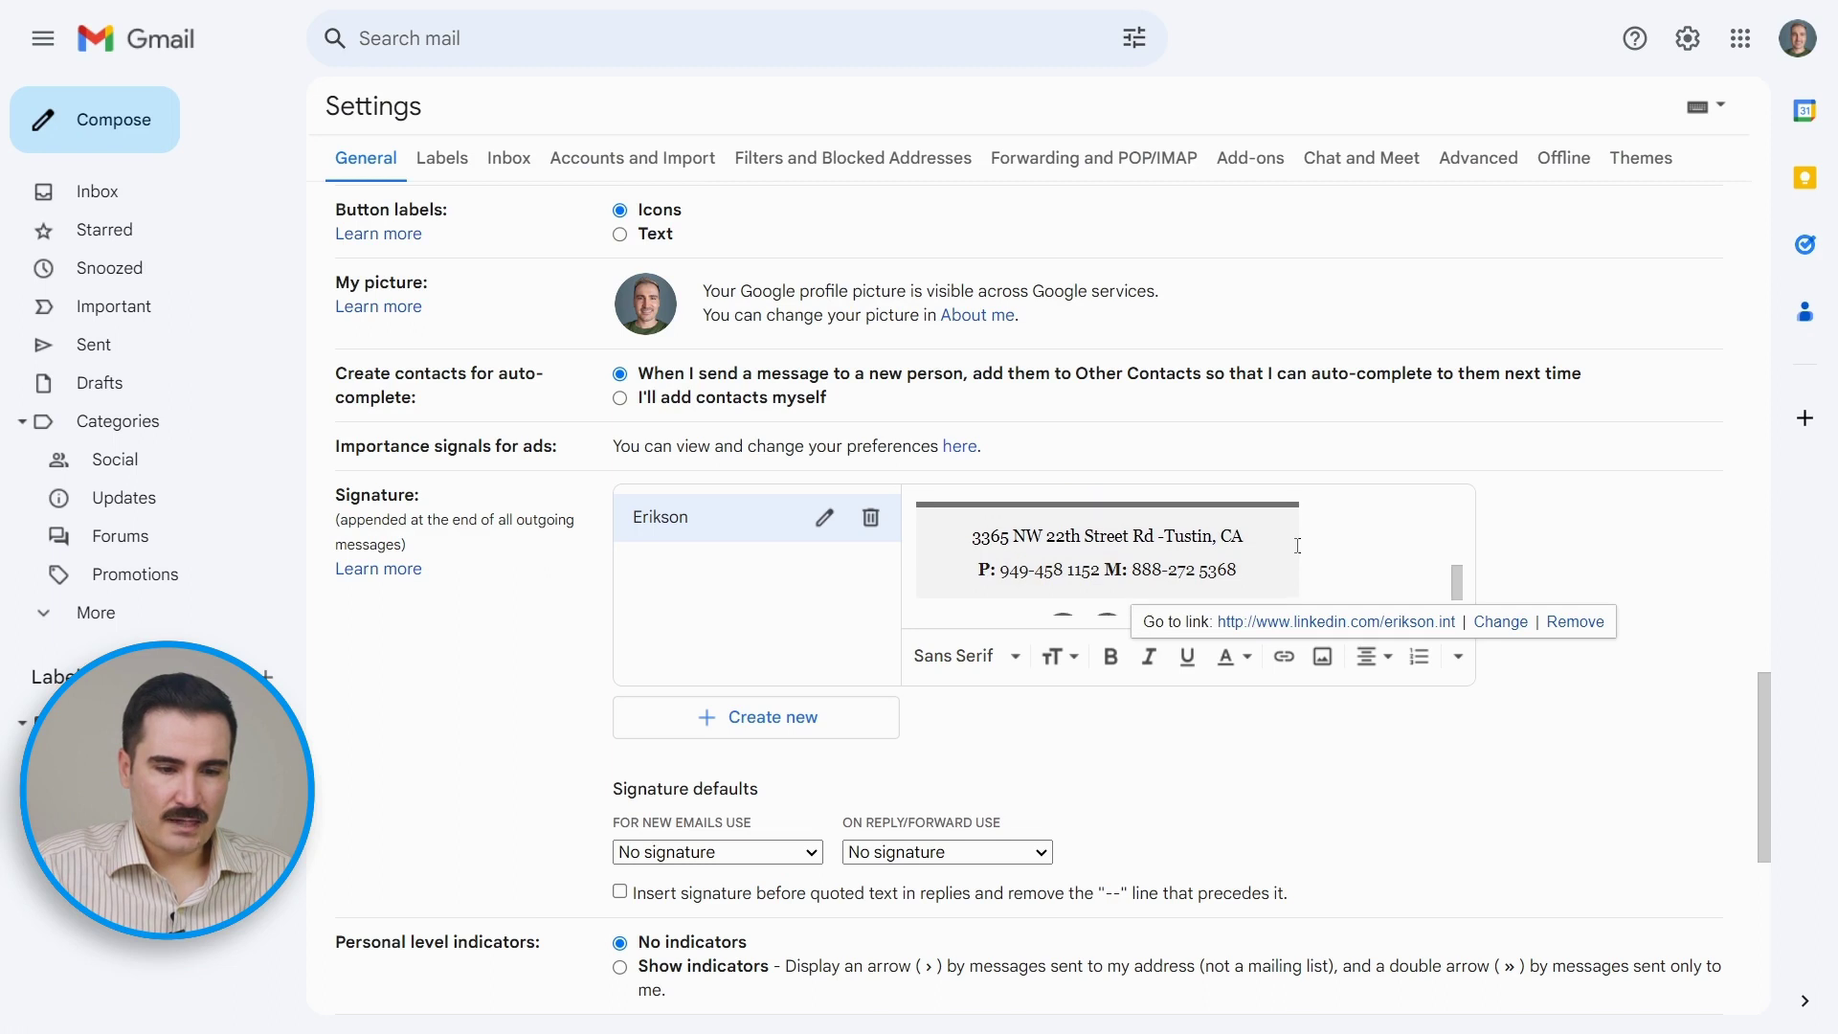
pyautogui.scroll(-2, 1297, 546)
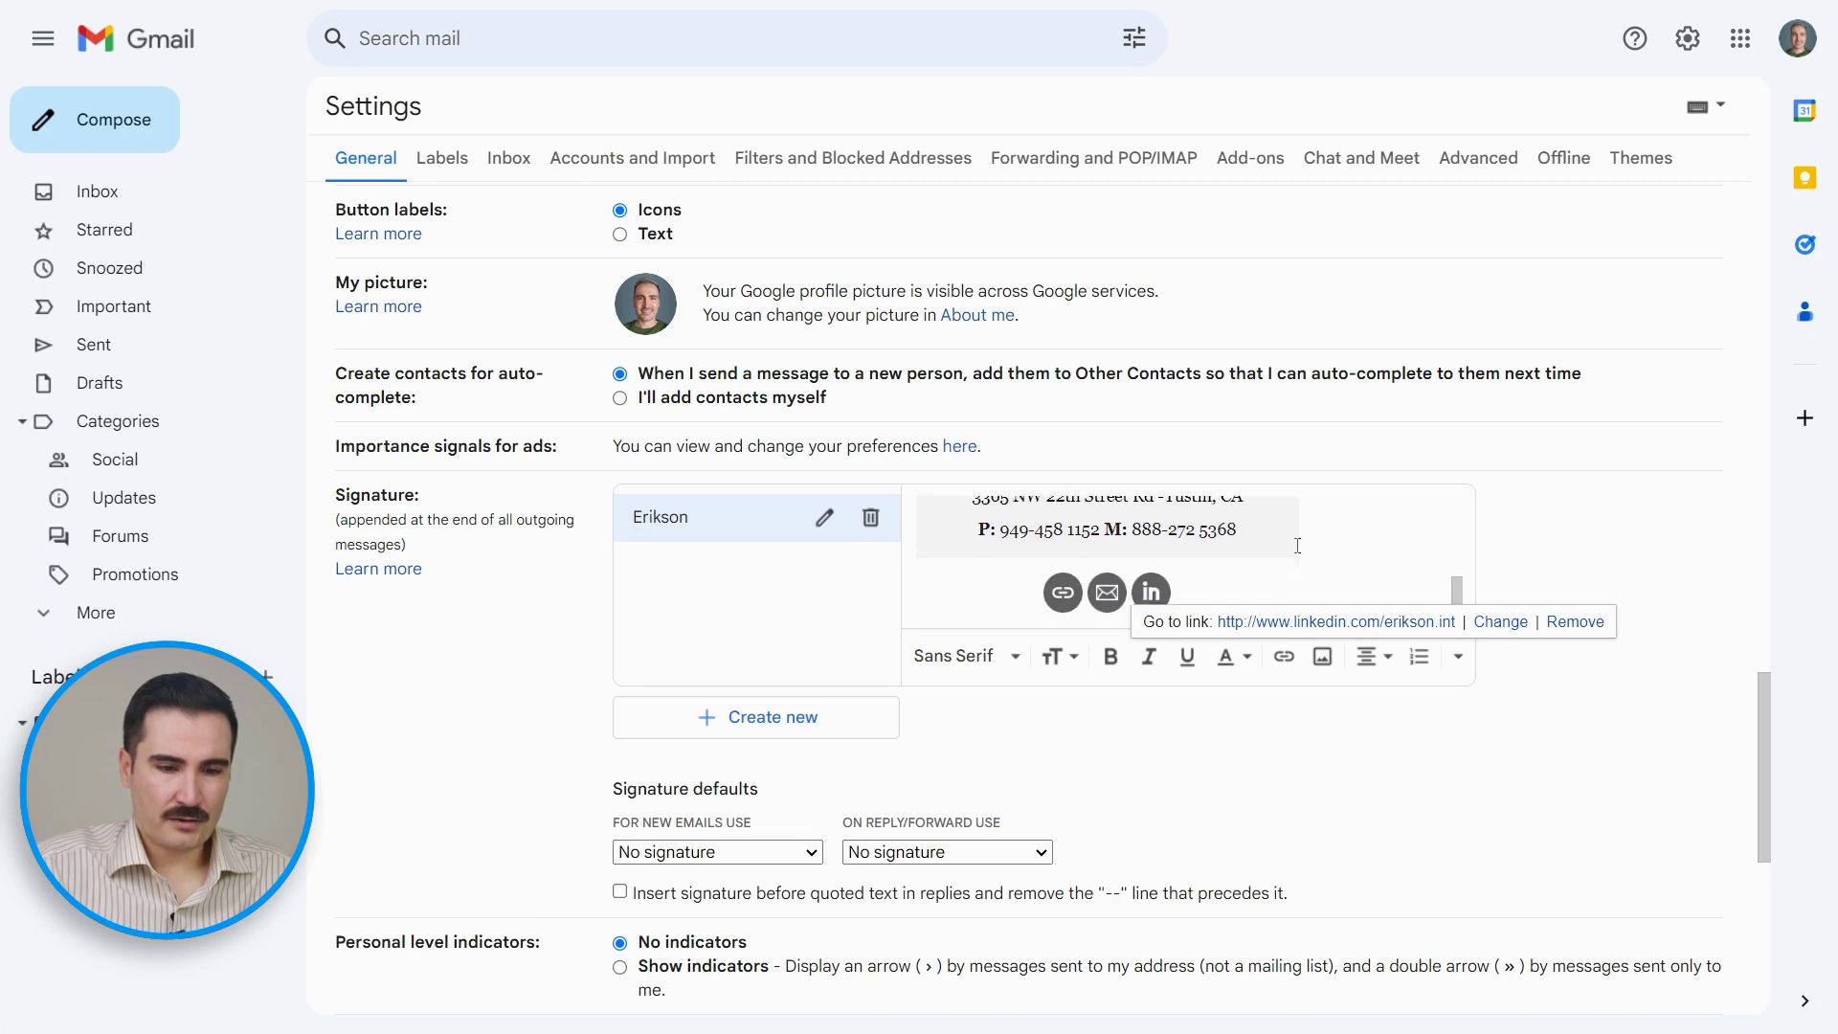
pyautogui.click(1063, 582)
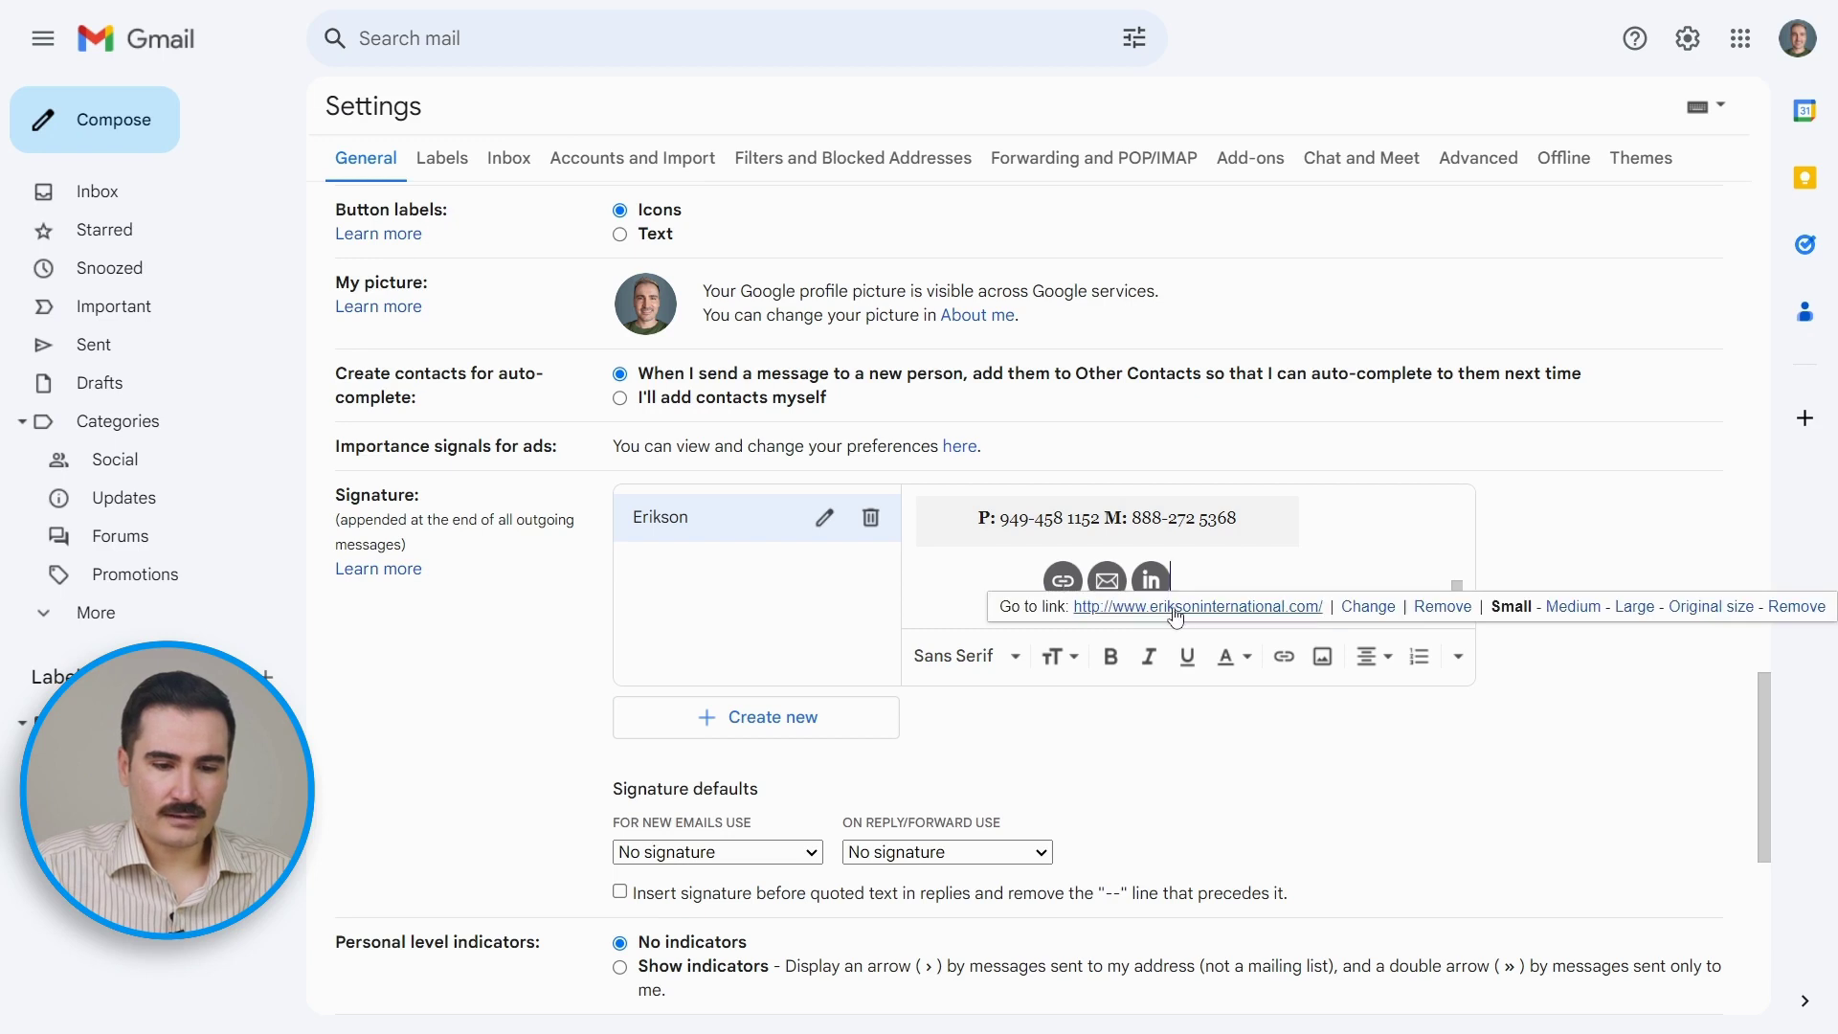
pyautogui.click(1240, 569)
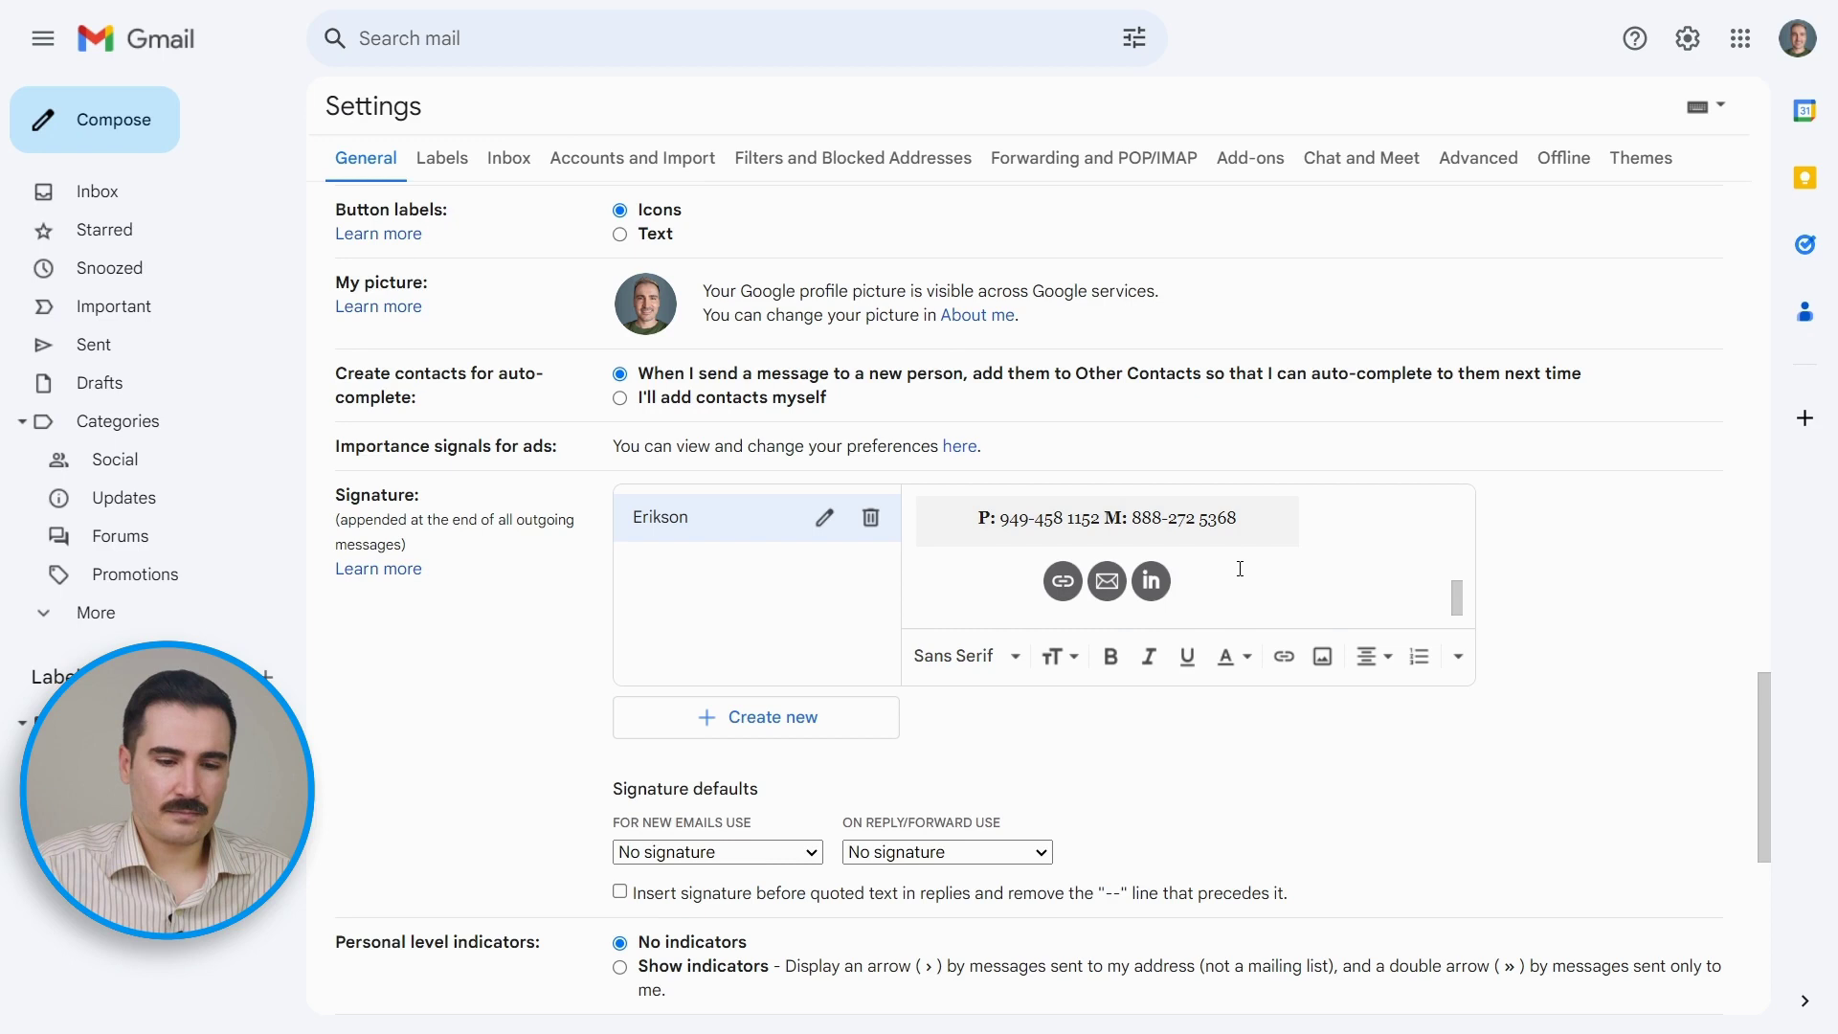
pyautogui.scroll(-3, 1240, 569)
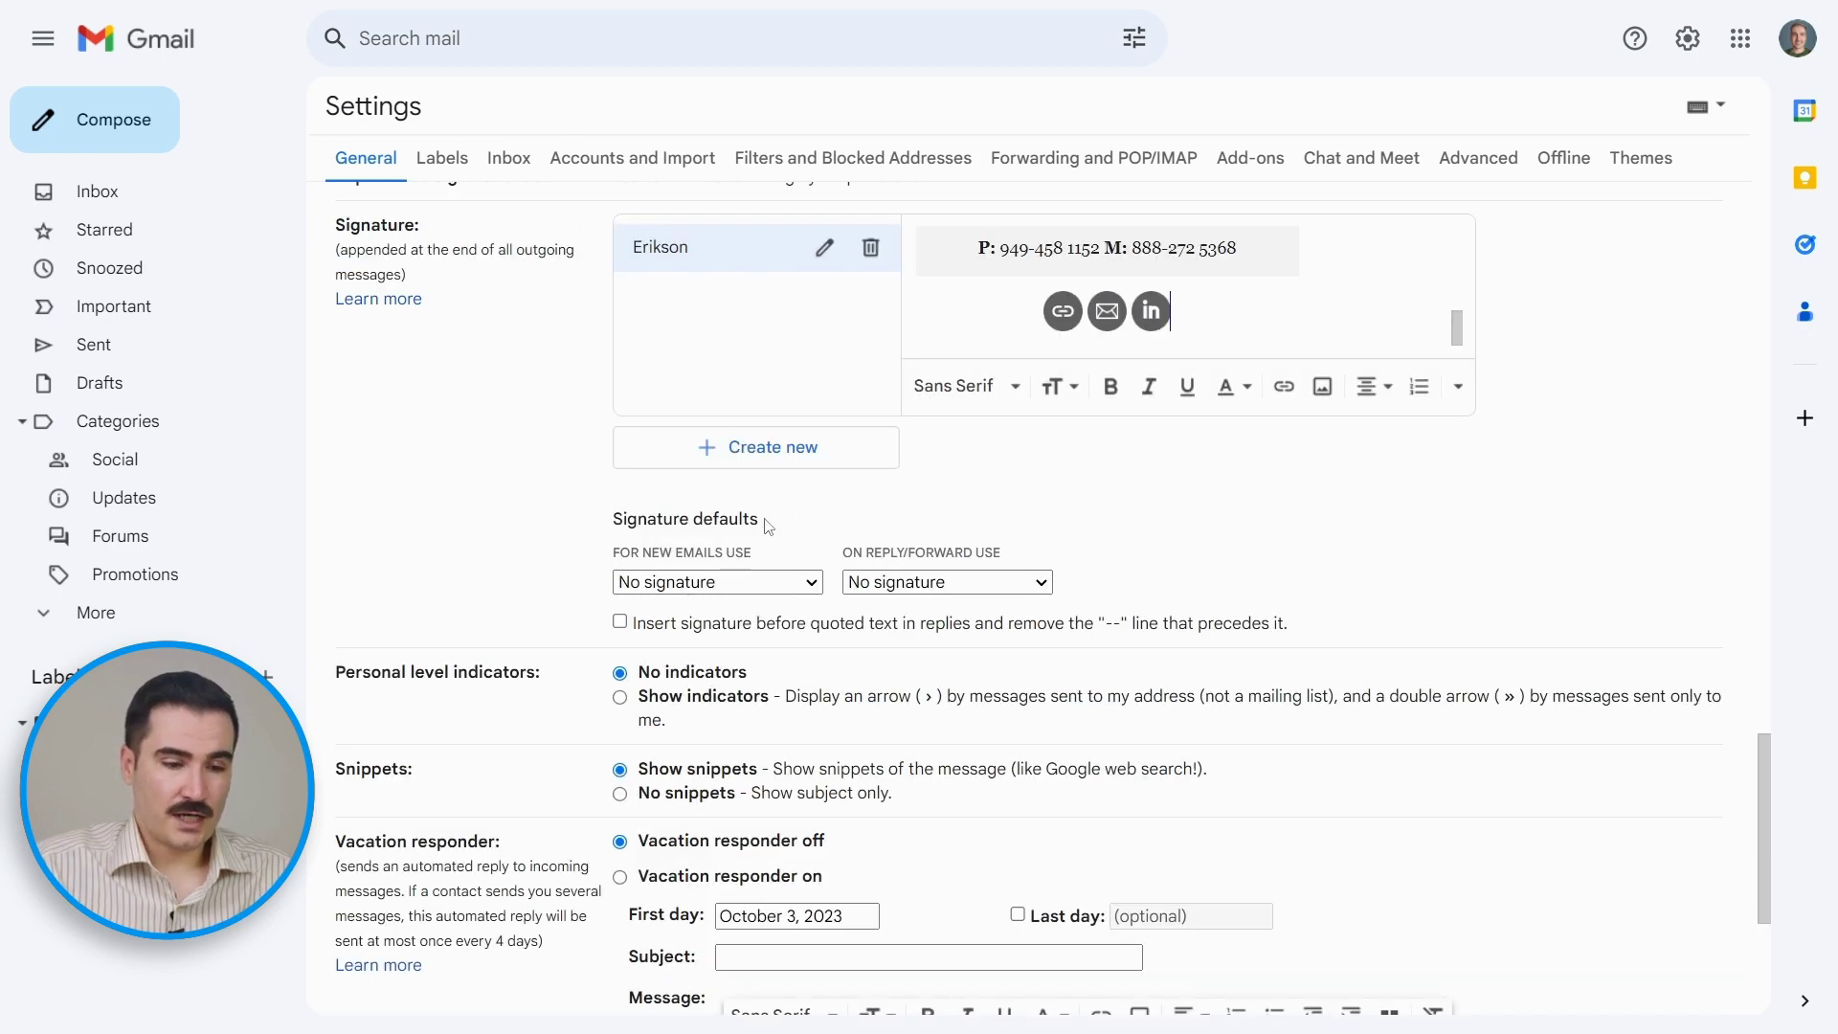
# Step: Set Erikson as default for new emails and replies, save, and start a new message
pyautogui.click(740, 583)
pyautogui.click(670, 627)
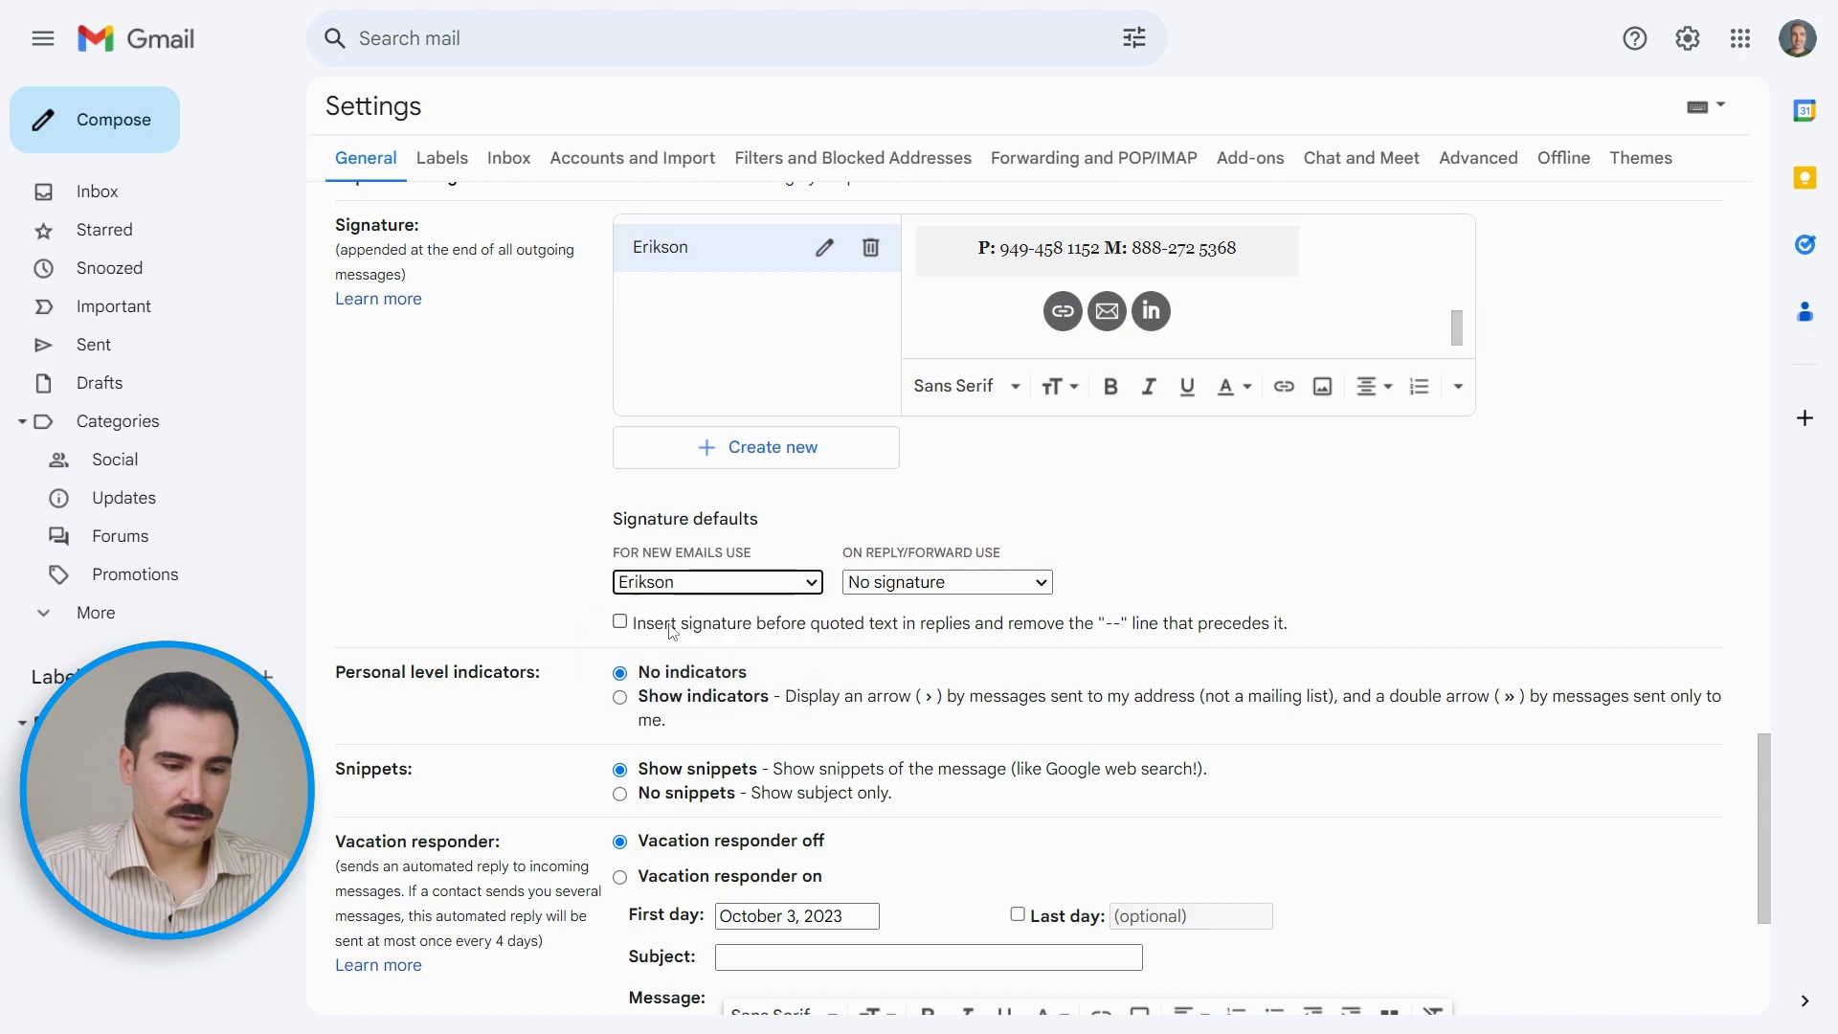
pyautogui.click(882, 584)
pyautogui.click(874, 628)
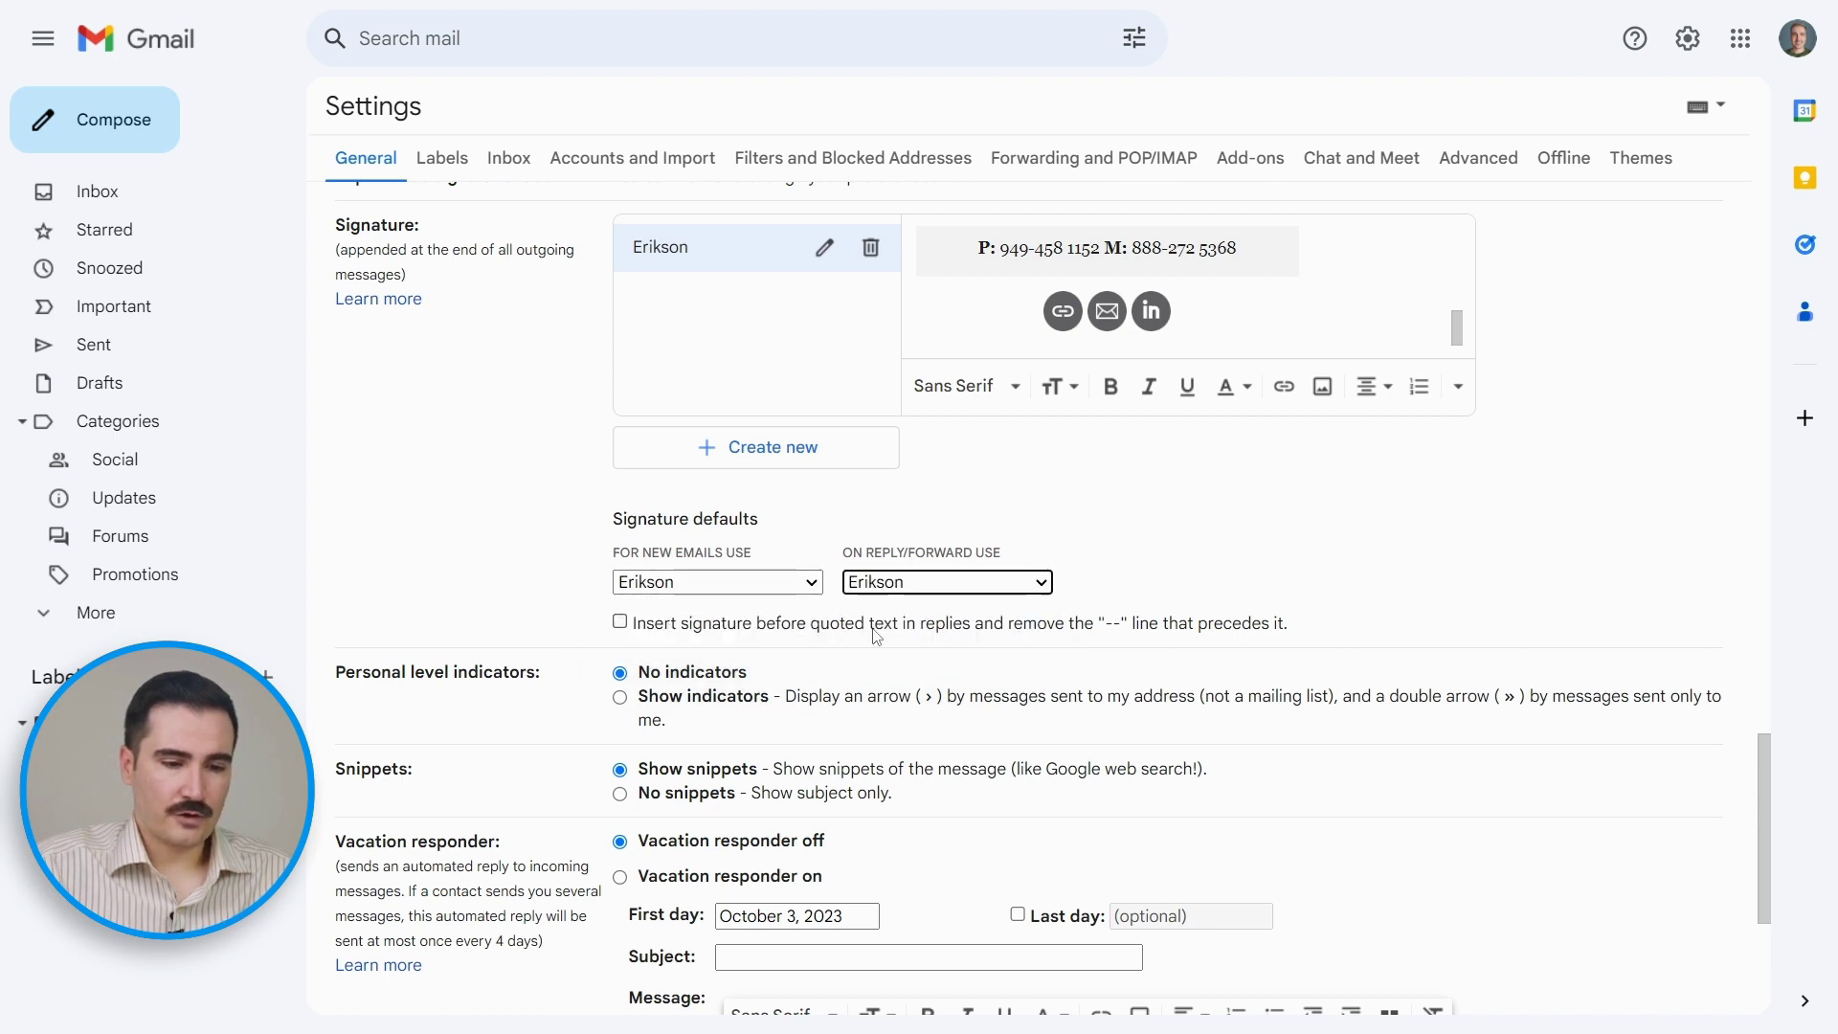
pyautogui.scroll(-4, 876, 636)
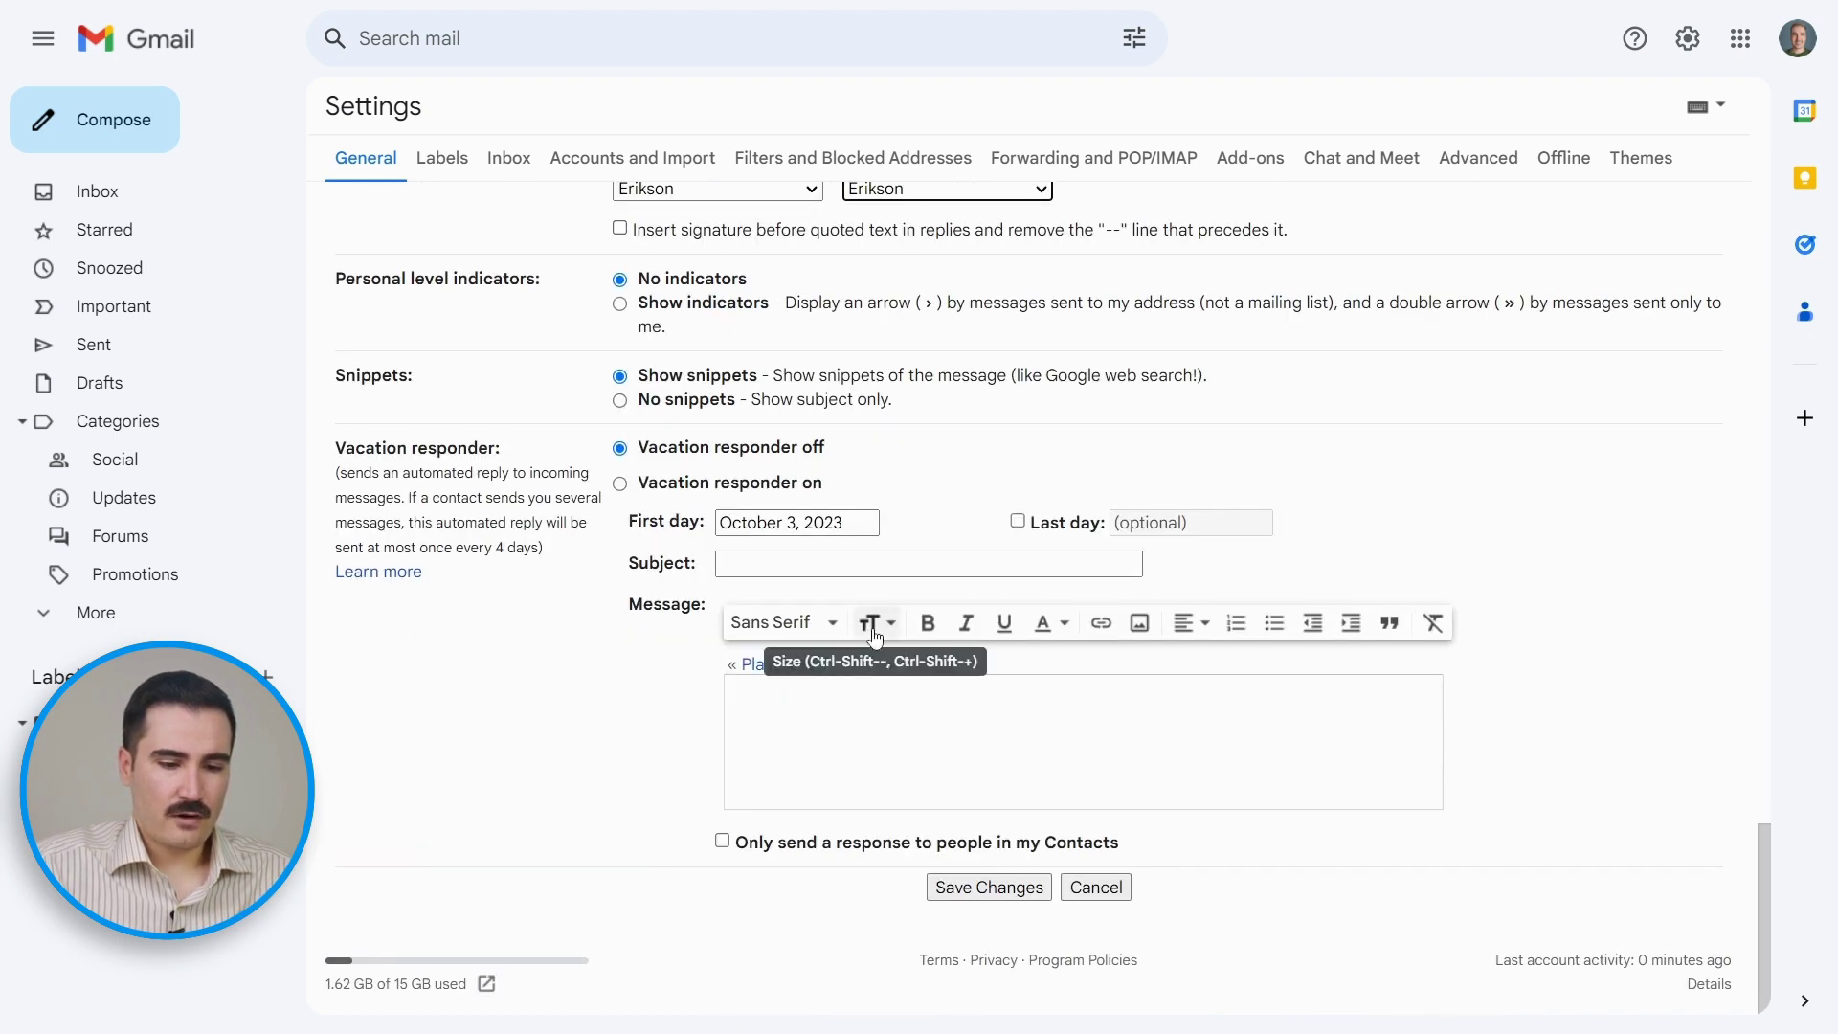
pyautogui.click(949, 888)
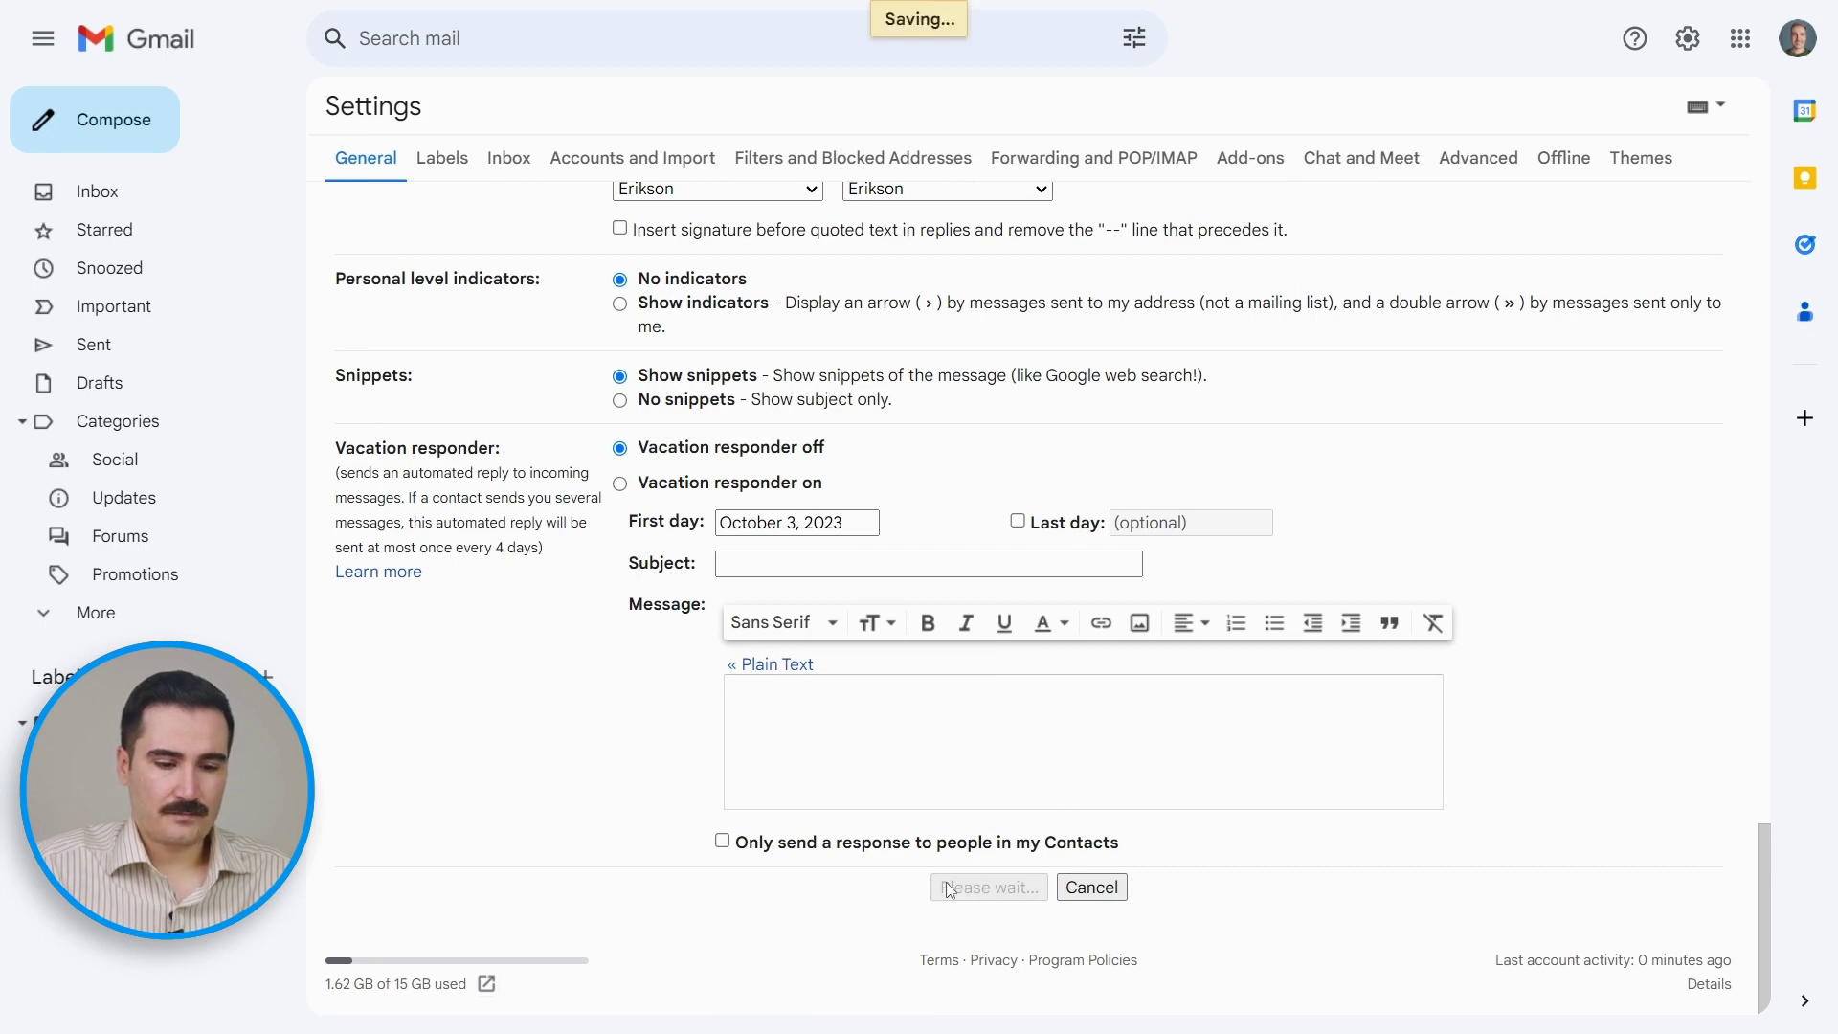
pyautogui.click(71, 116)
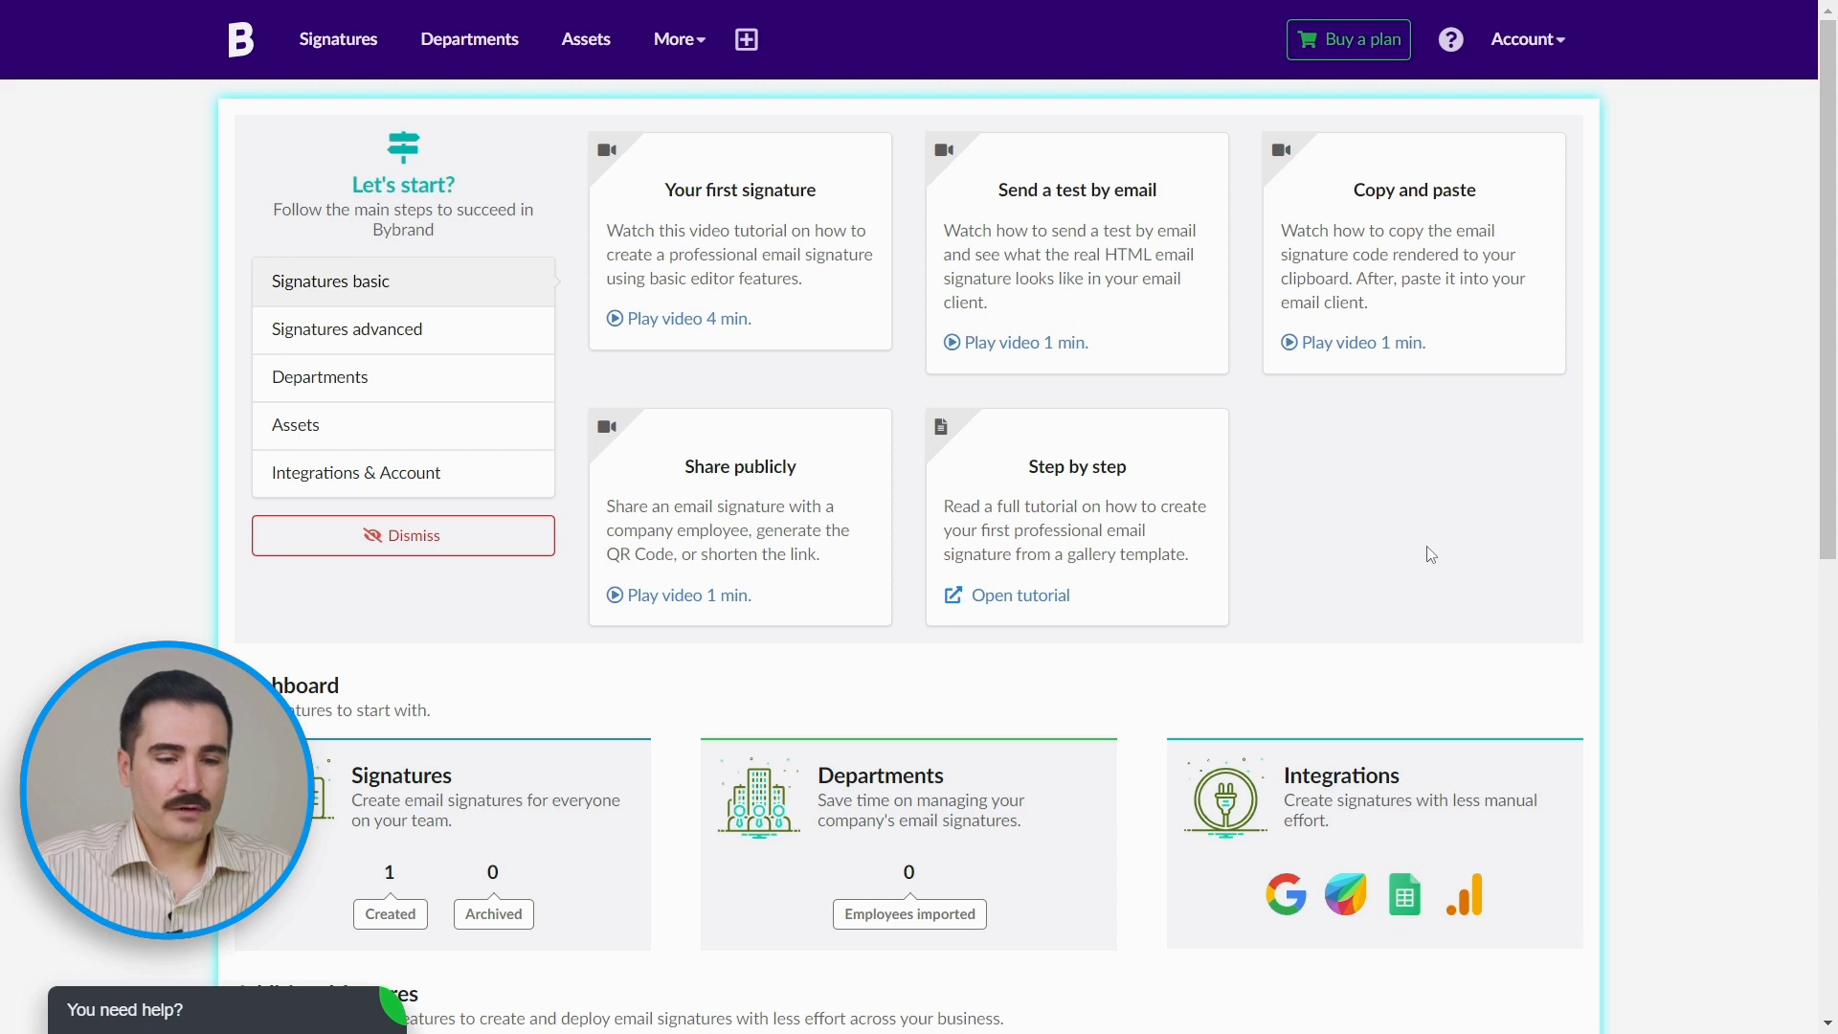
# Step: Browse the LinkedIn-based signature templates on the Bybrand dashboard
pyautogui.scroll(-6, 1431, 555)
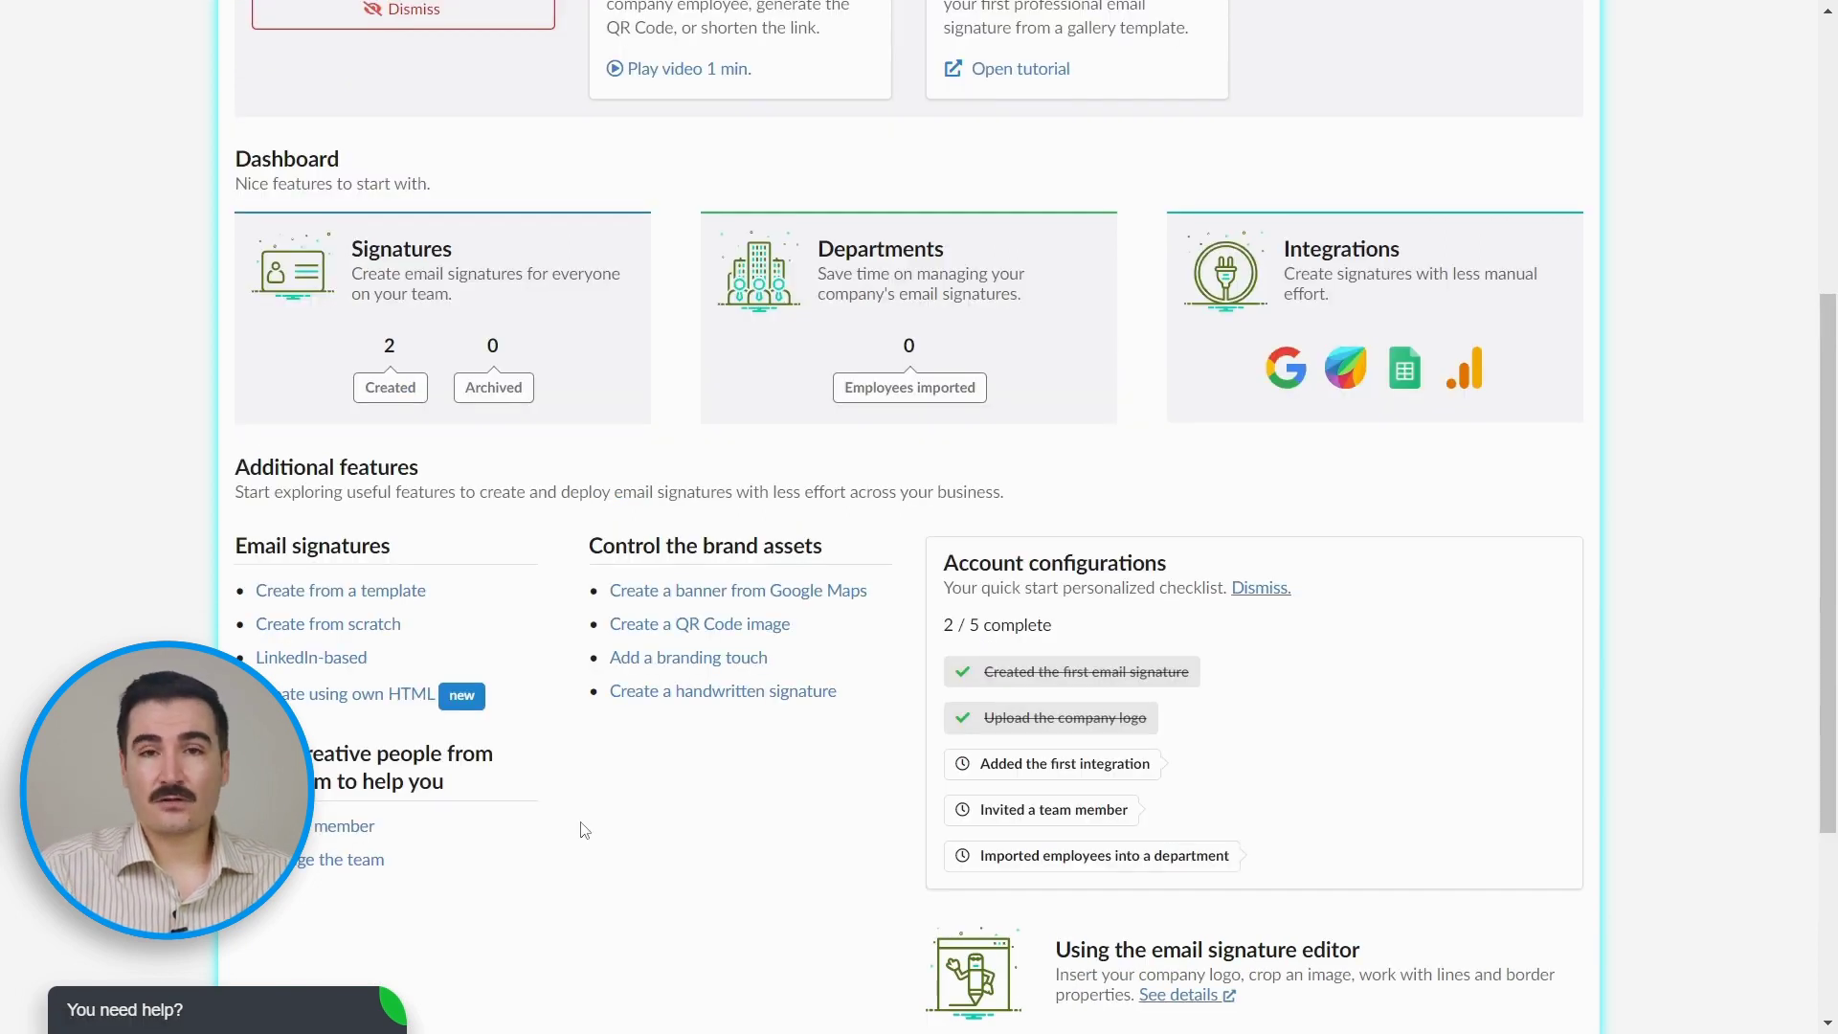
pyautogui.click(303, 660)
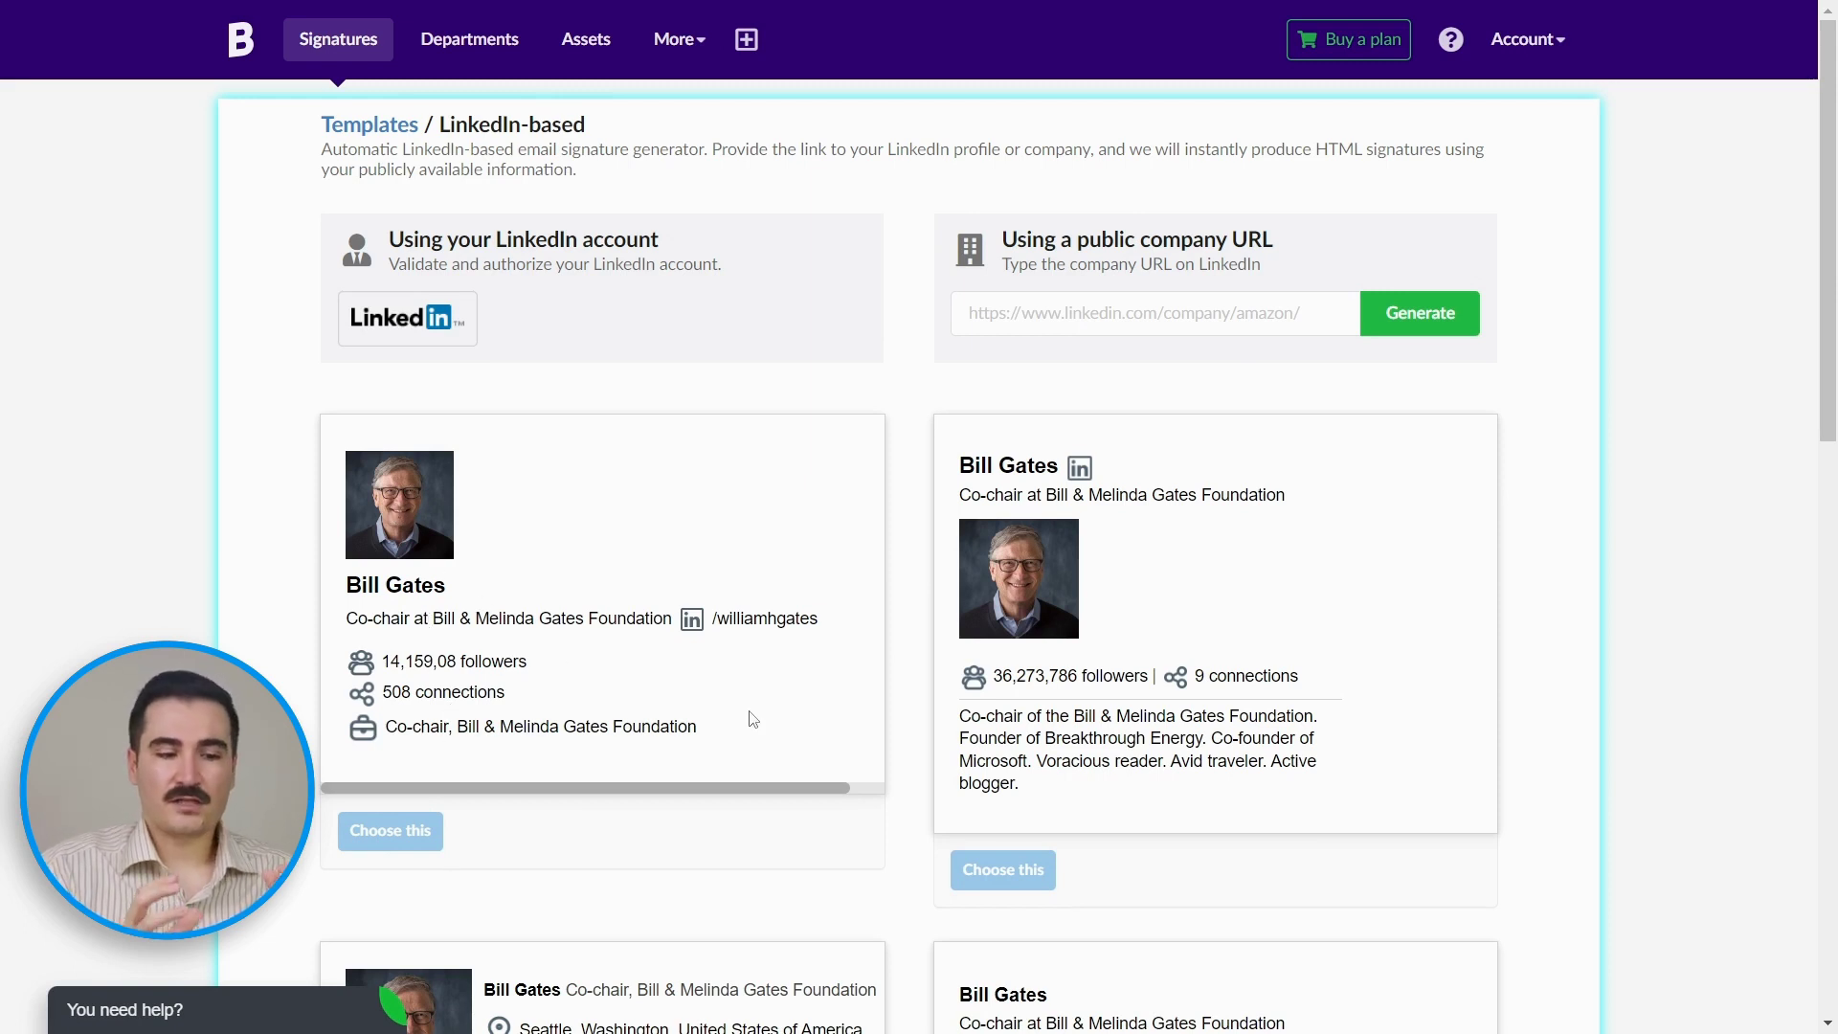
pyautogui.scroll(-5, 753, 719)
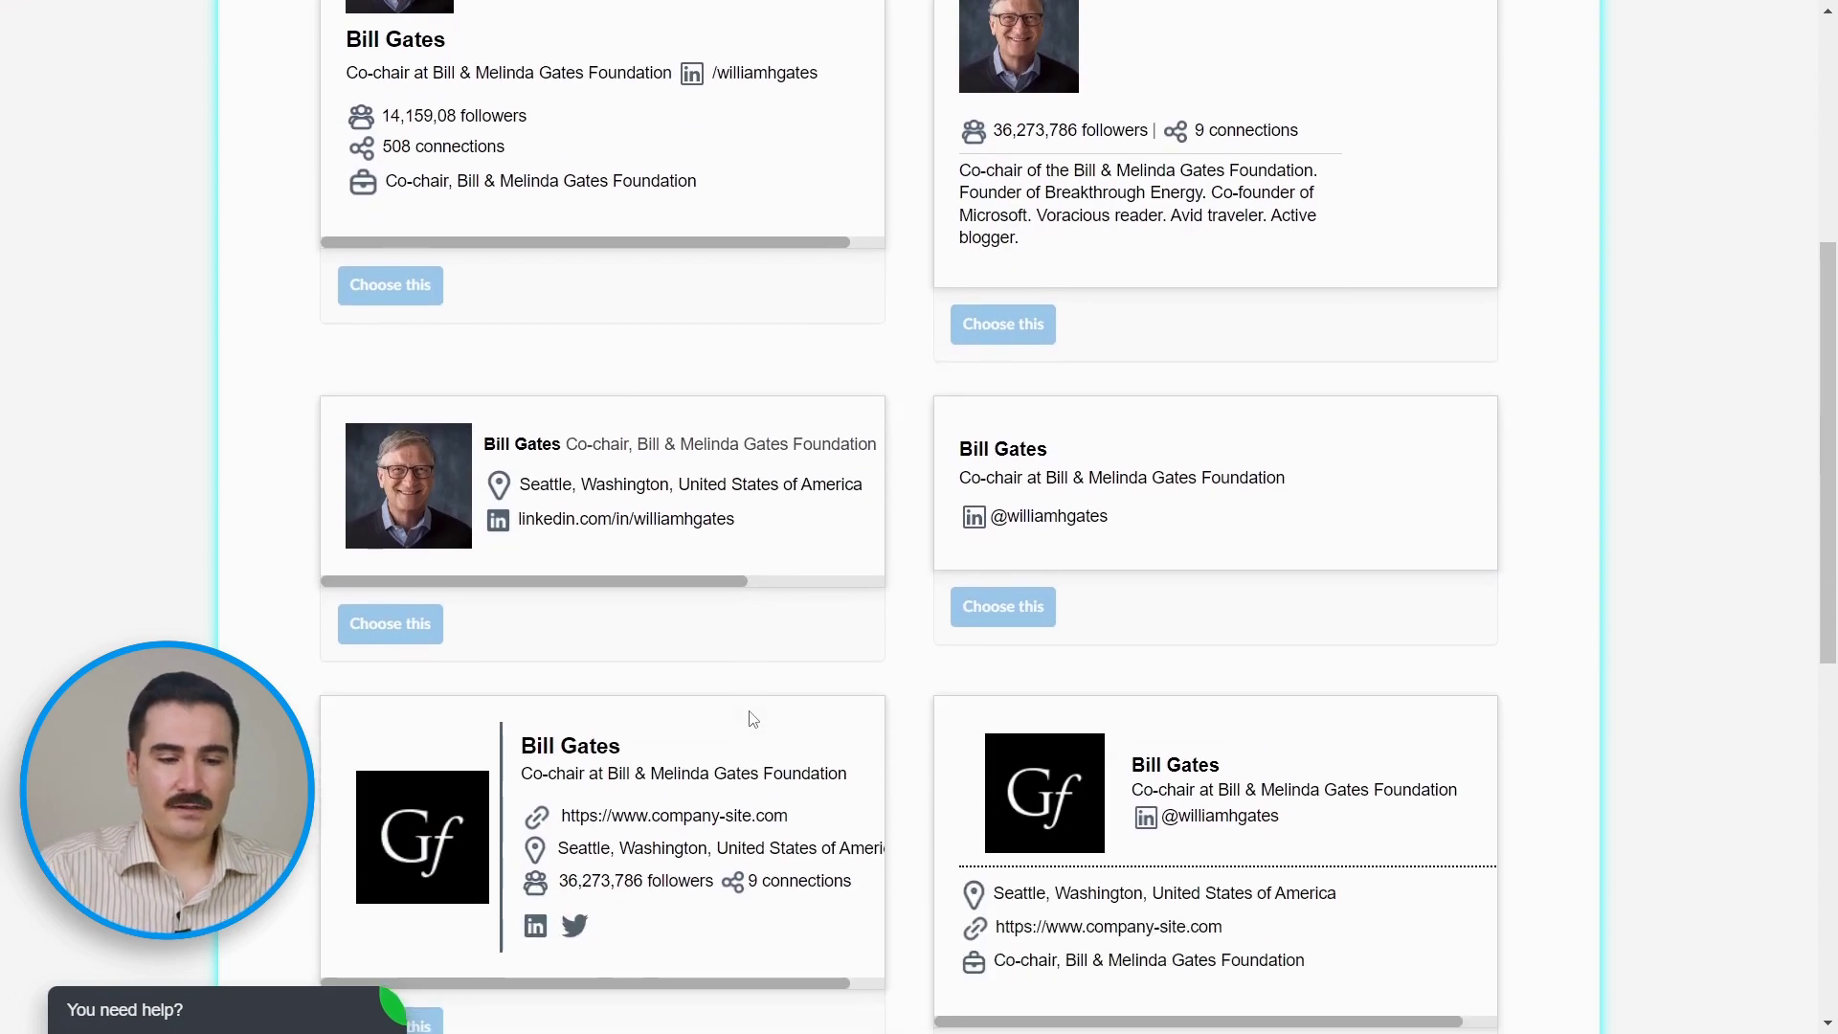
pyautogui.scroll(-8, 754, 719)
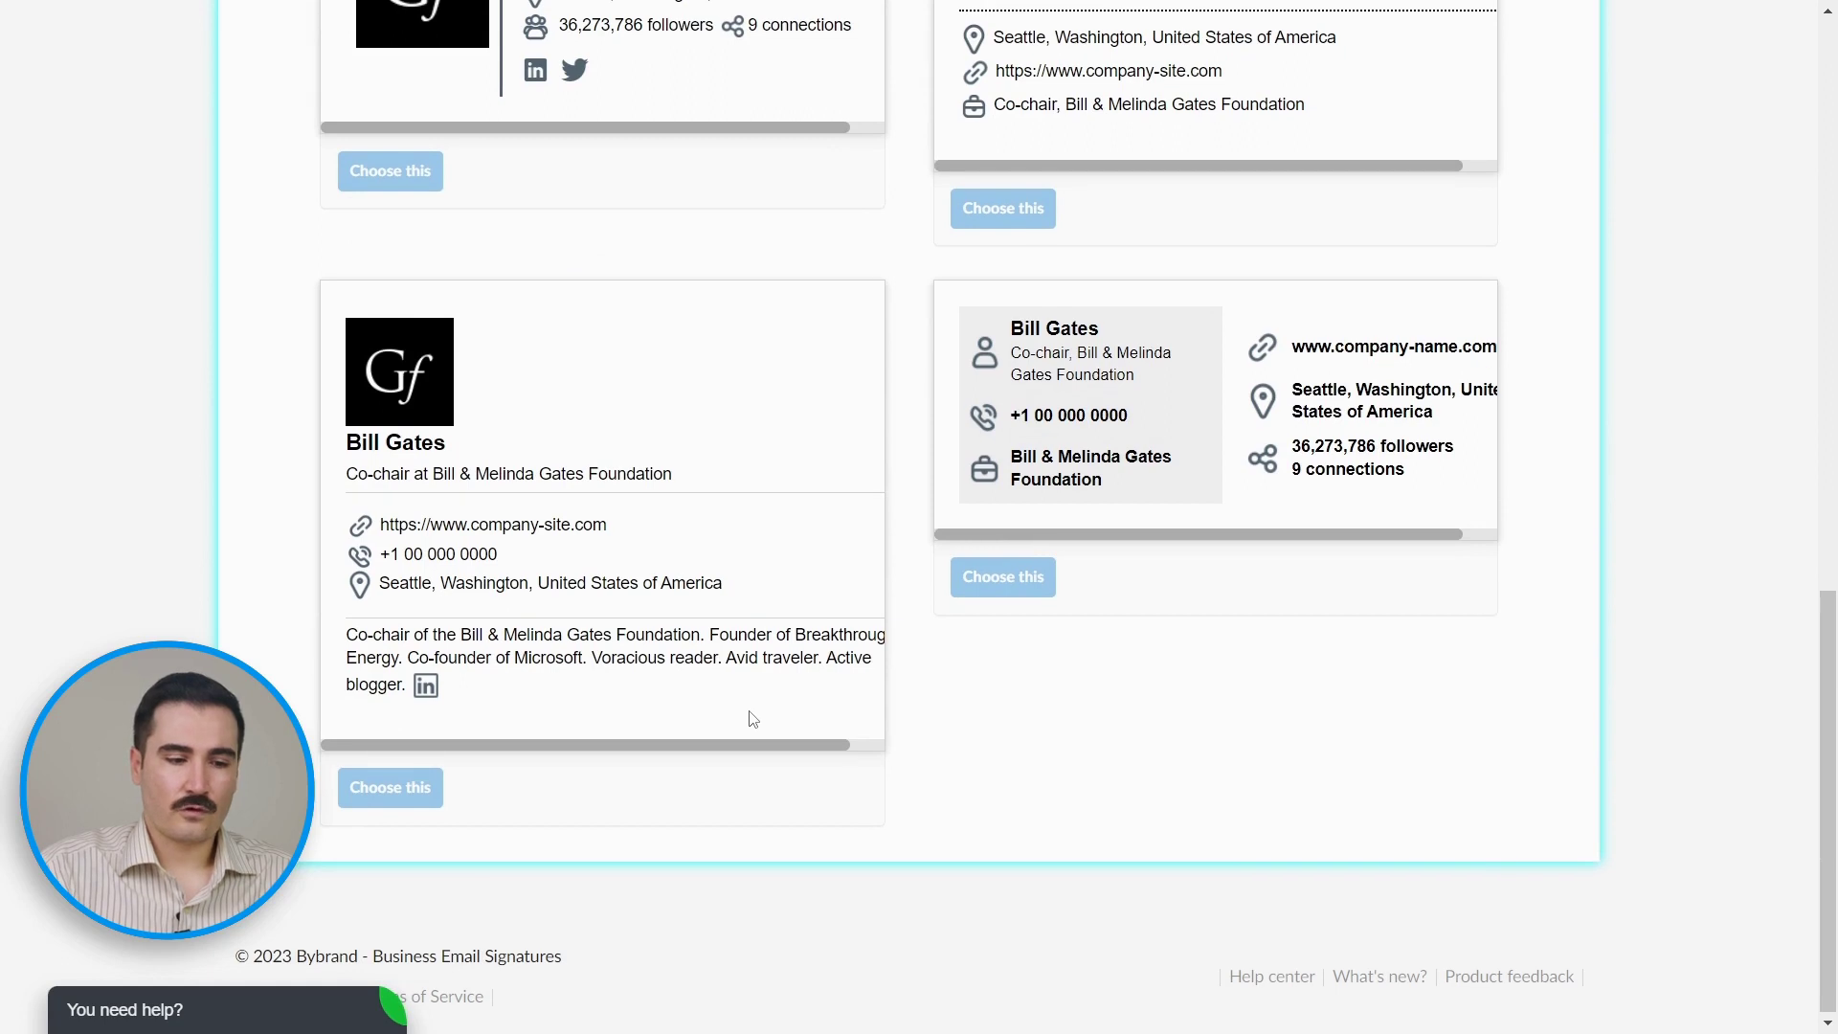
pyautogui.scroll(15, 753, 719)
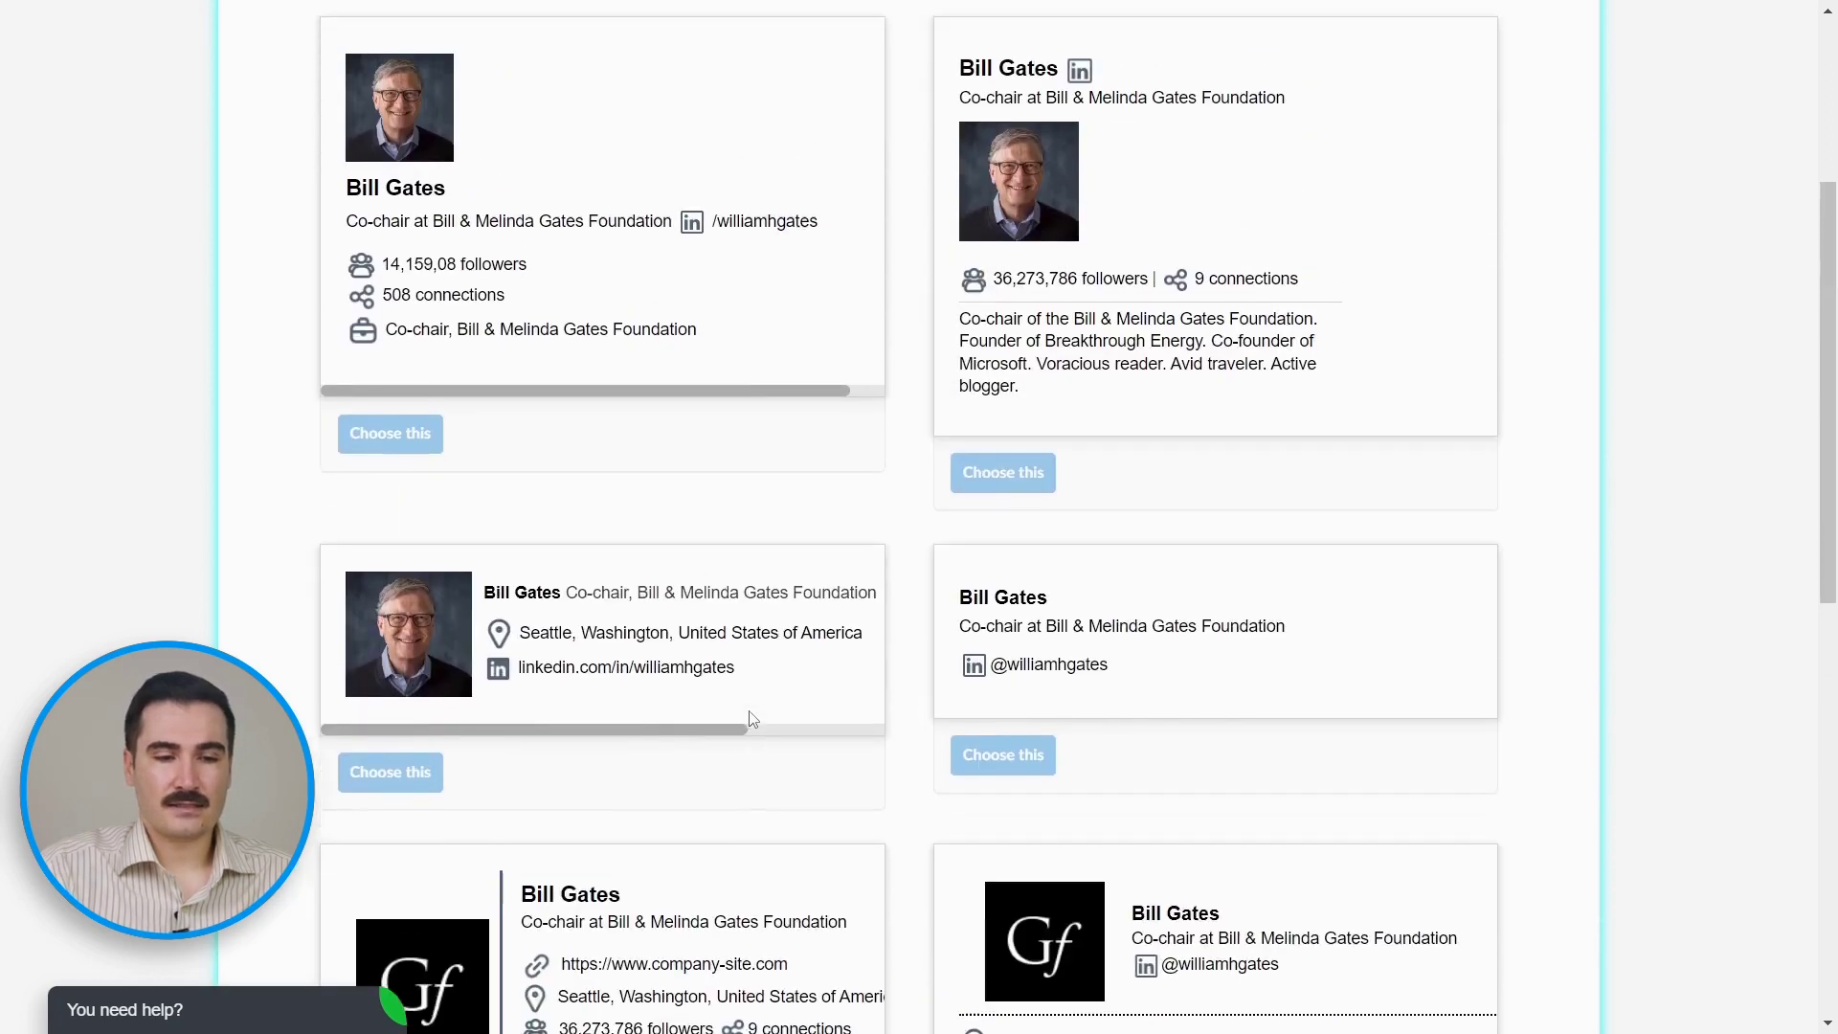
# Step: Return to the dashboard and open the own-HTML saved signatures list
pyautogui.hotkey('alt', 'Left')
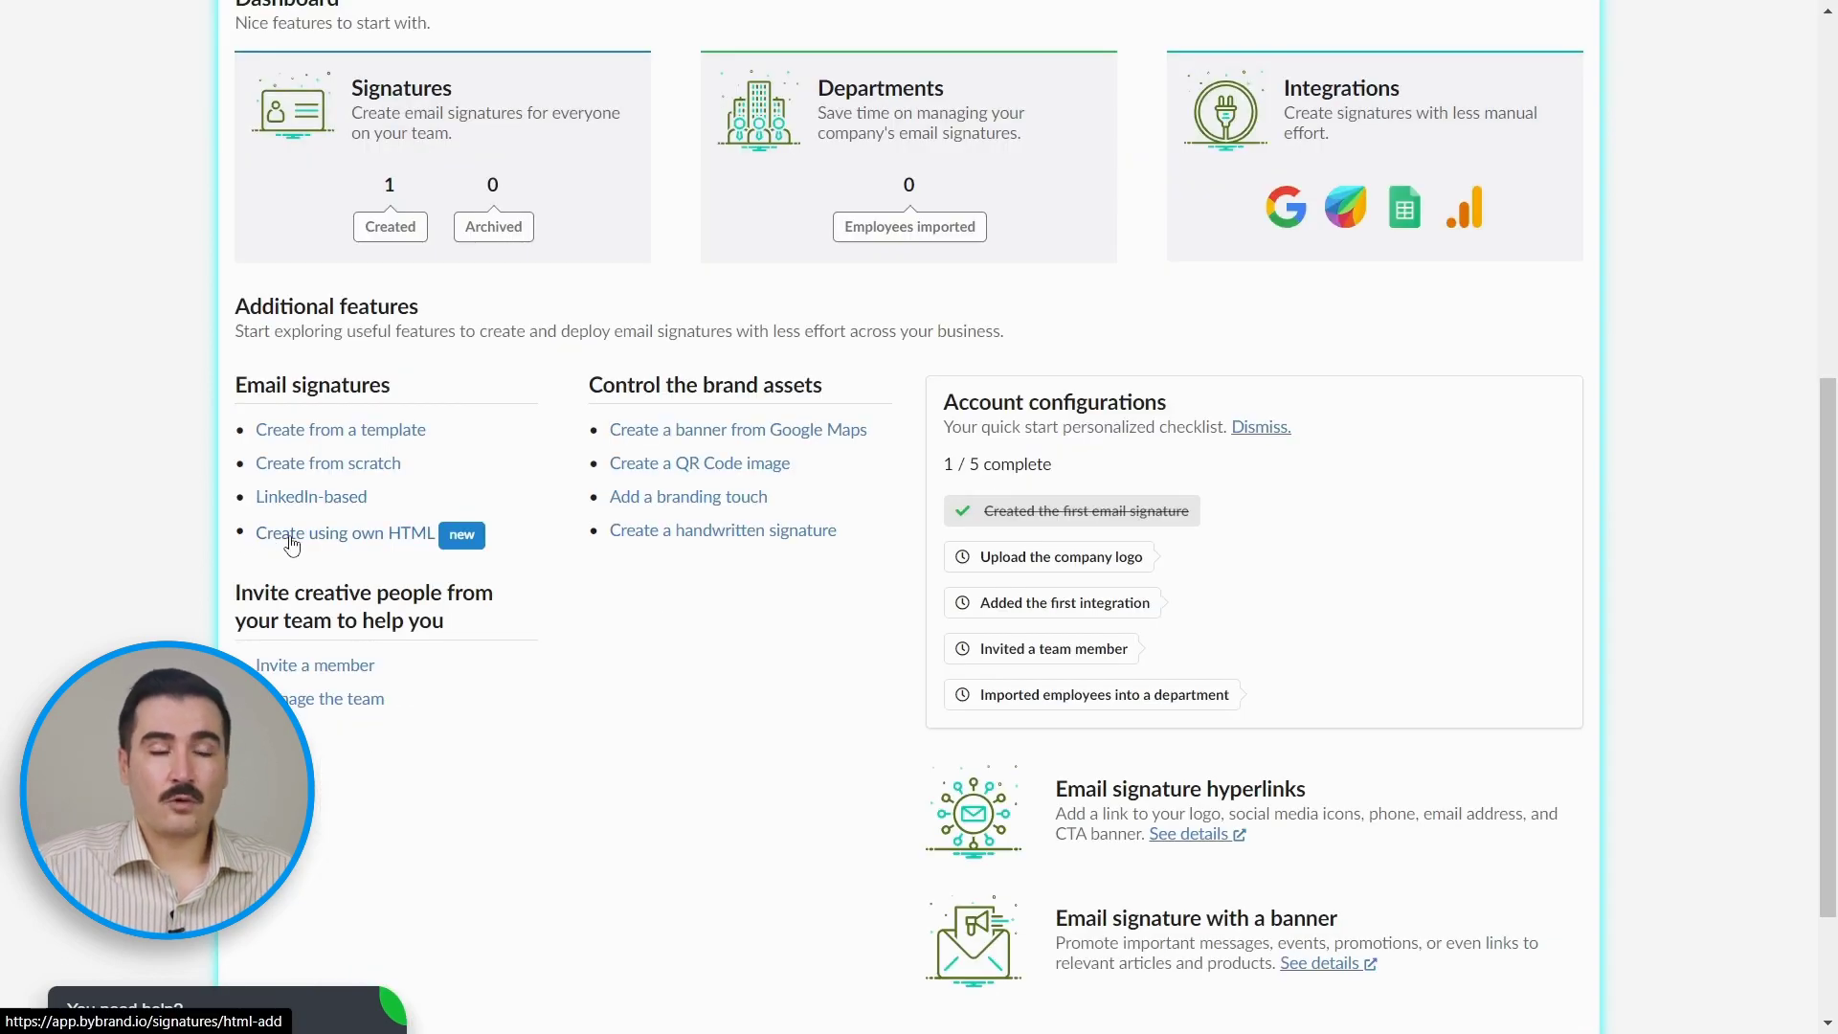
pyautogui.scroll(2, 292, 545)
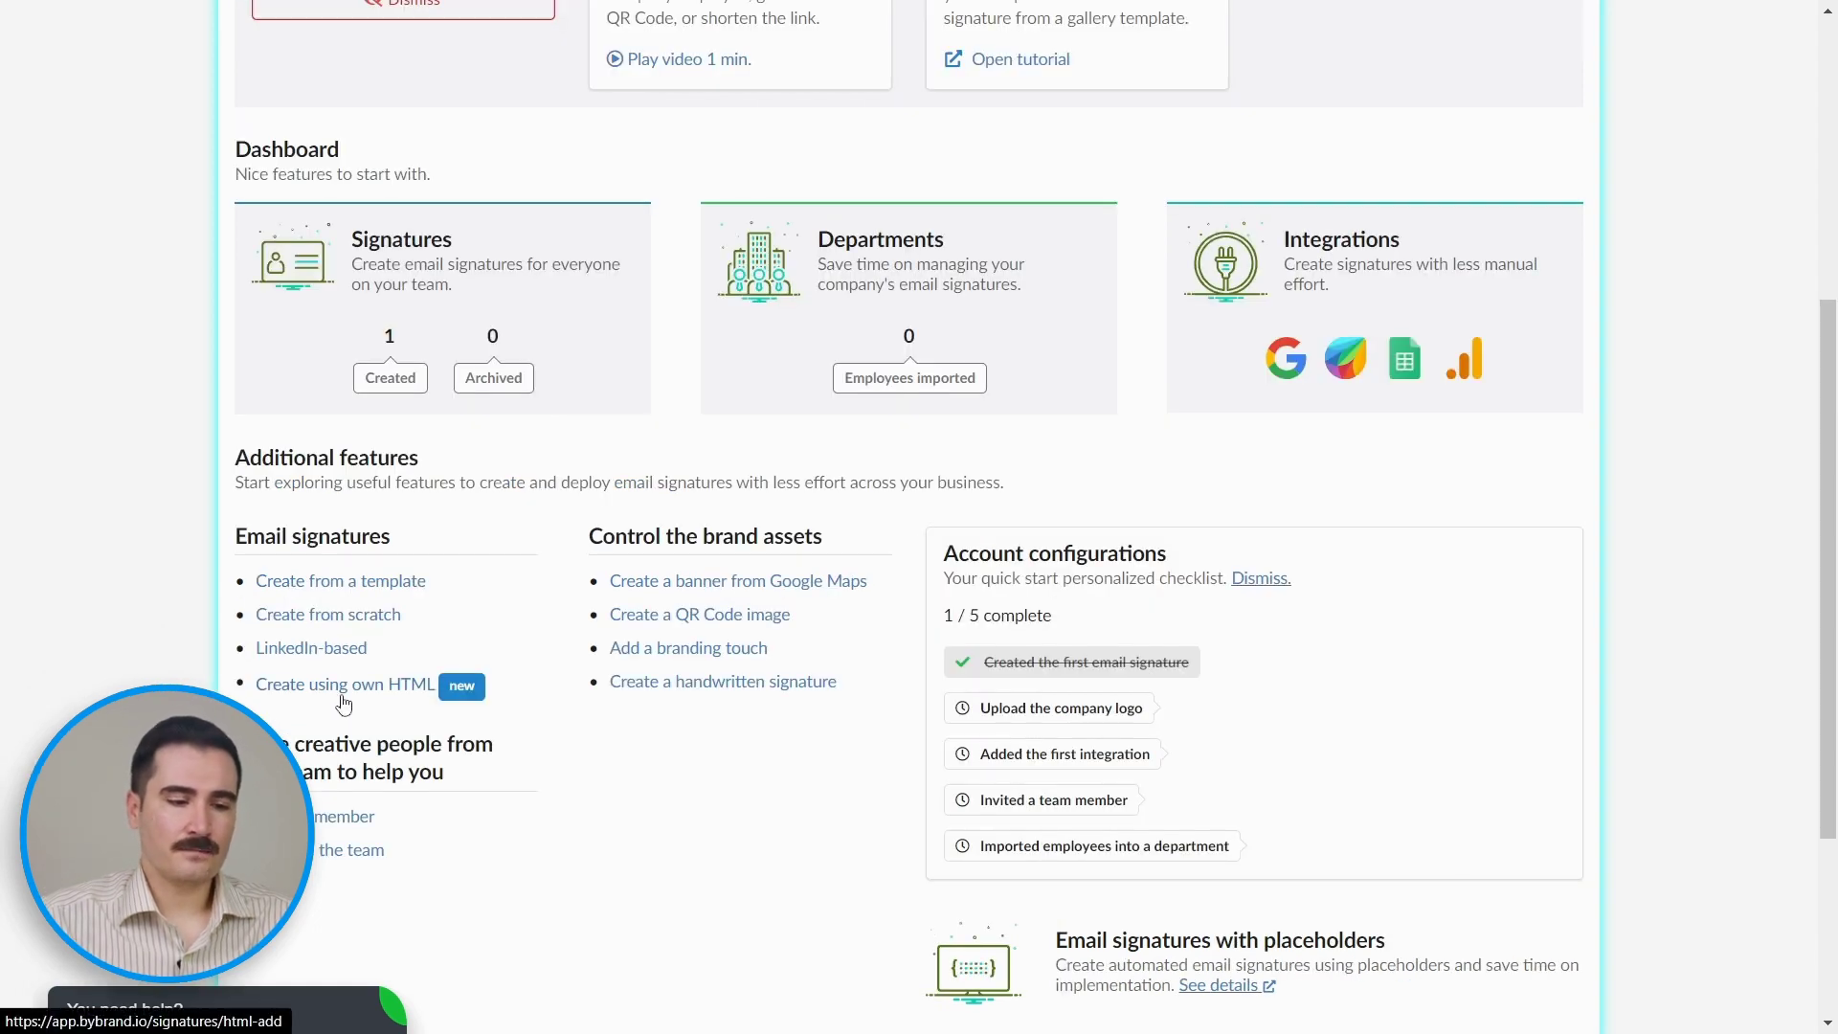
pyautogui.click(342, 698)
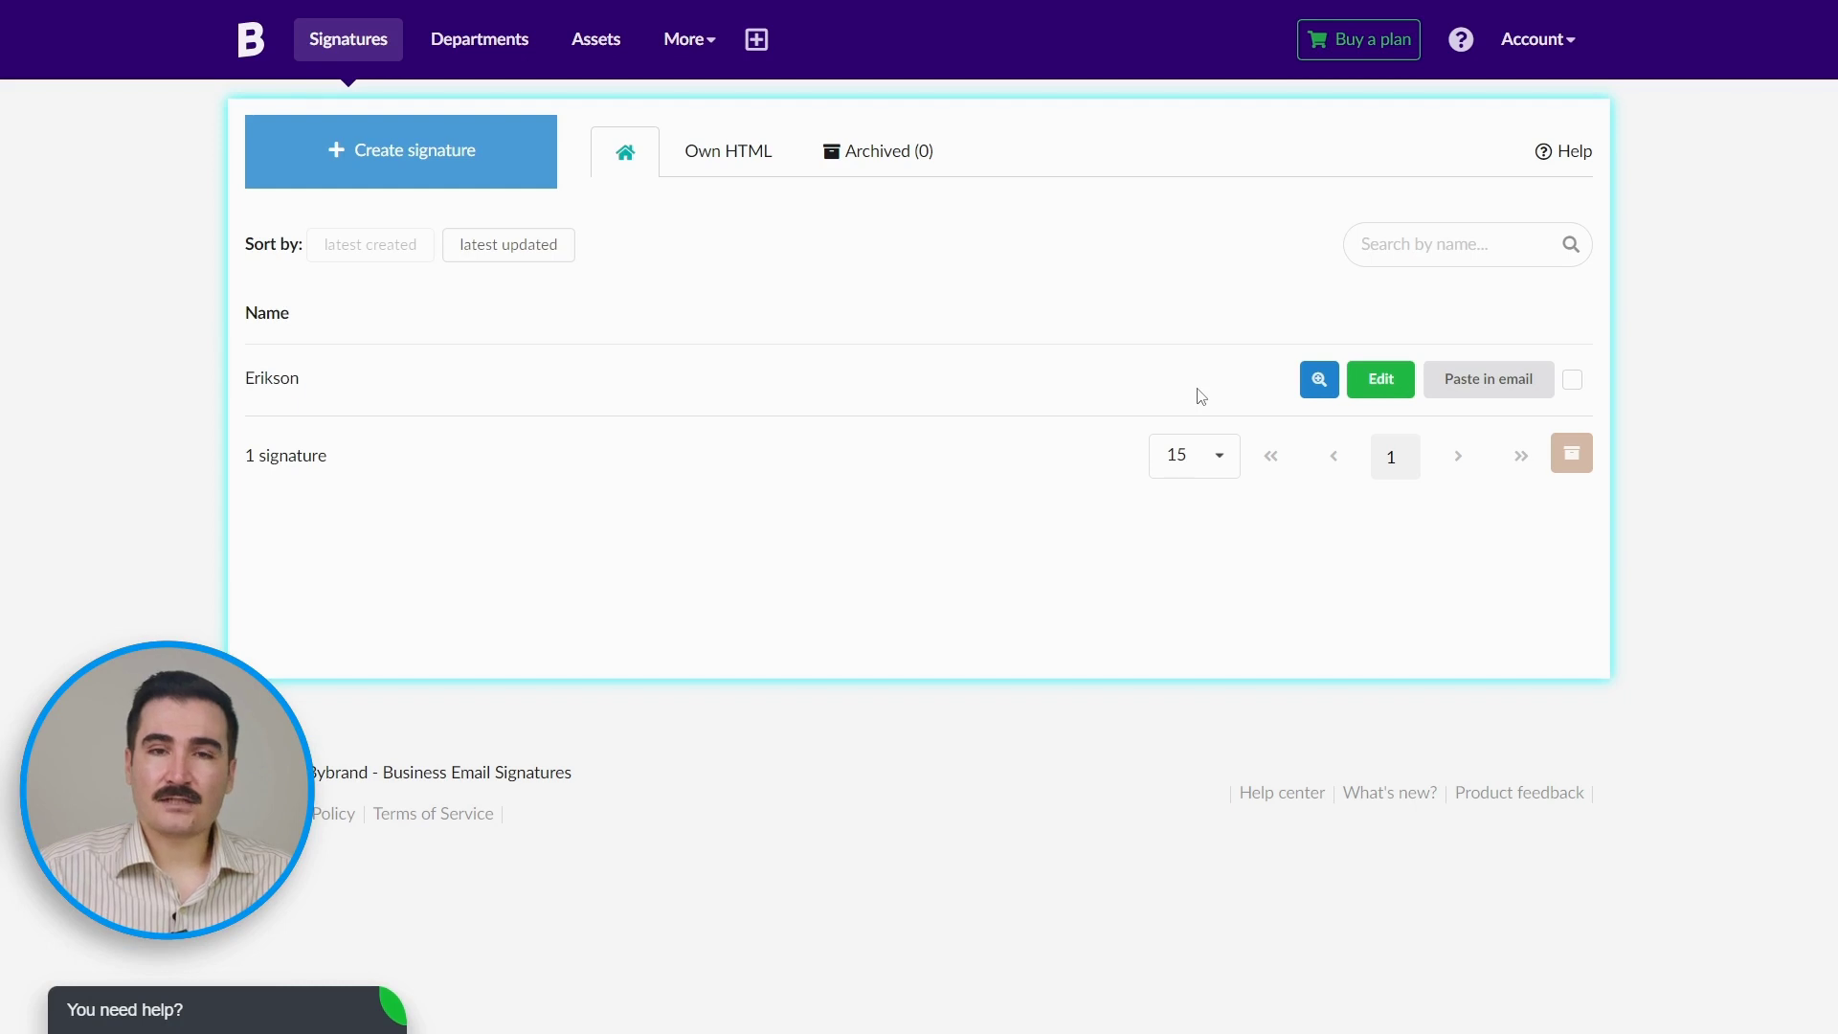
# Step: Open the Erikson signature for editing and show its More options panel
pyautogui.click(1388, 381)
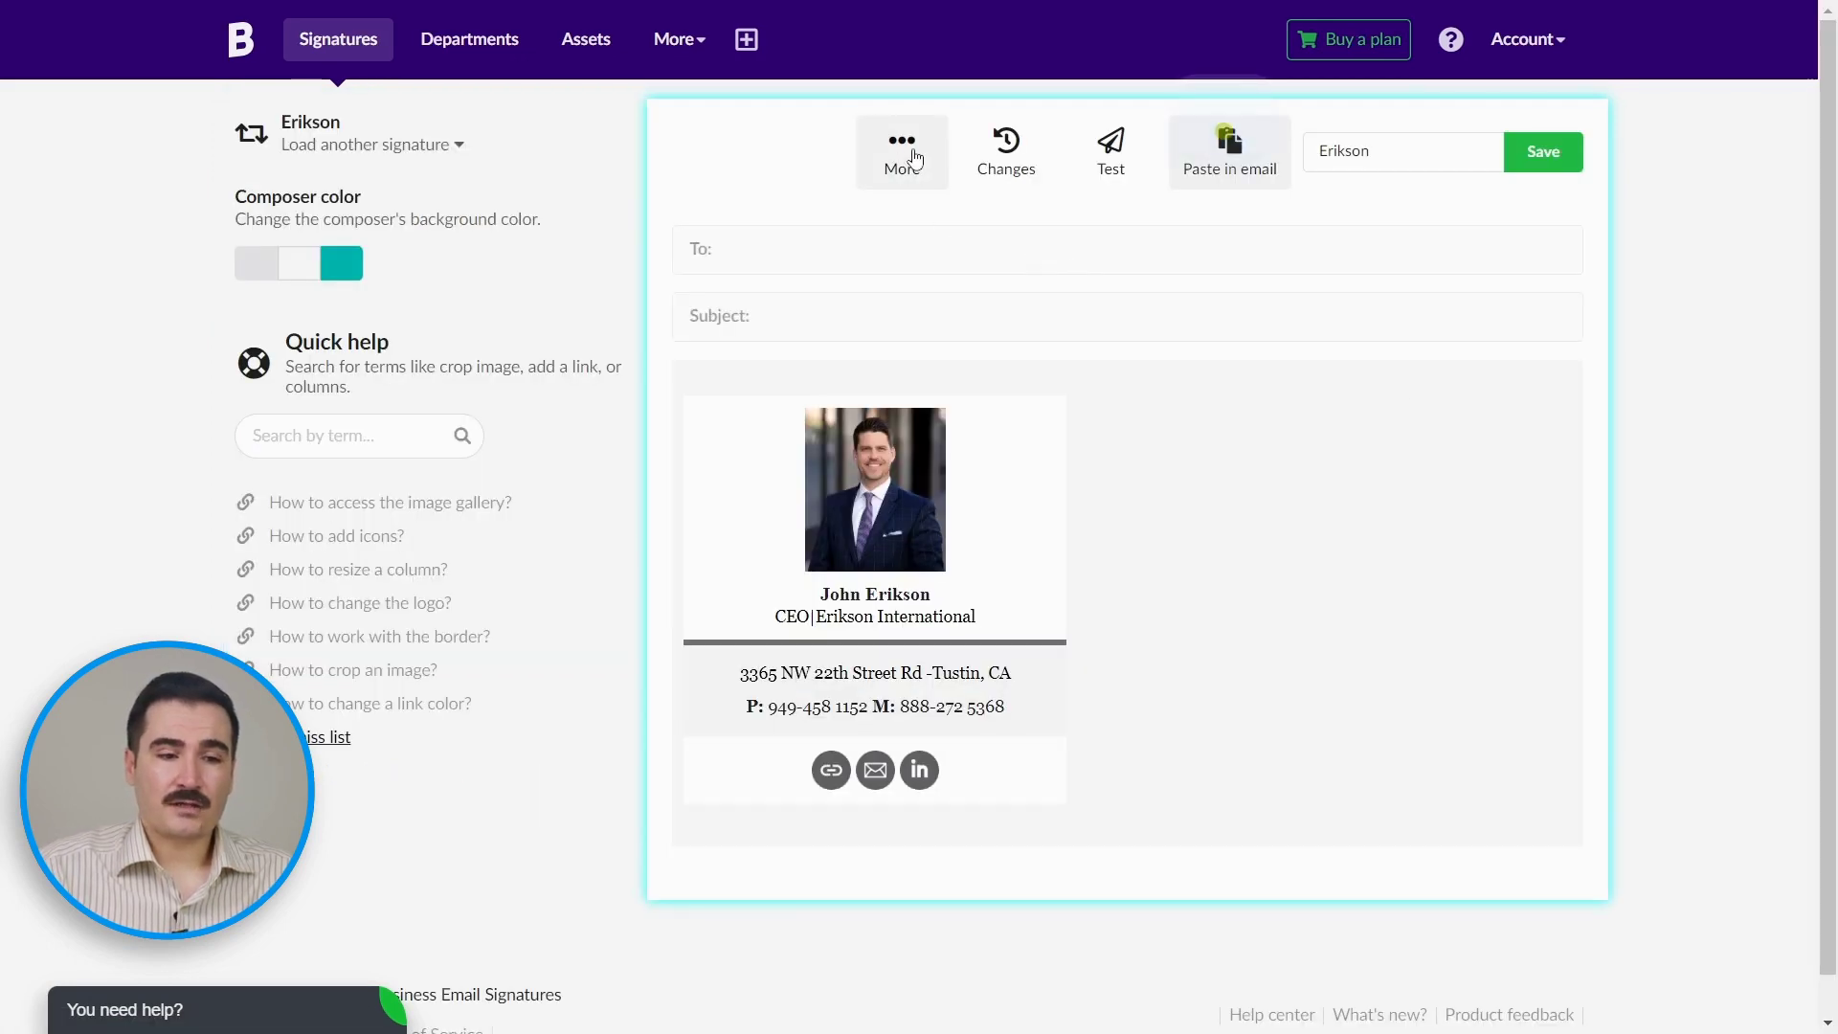
pyautogui.click(903, 153)
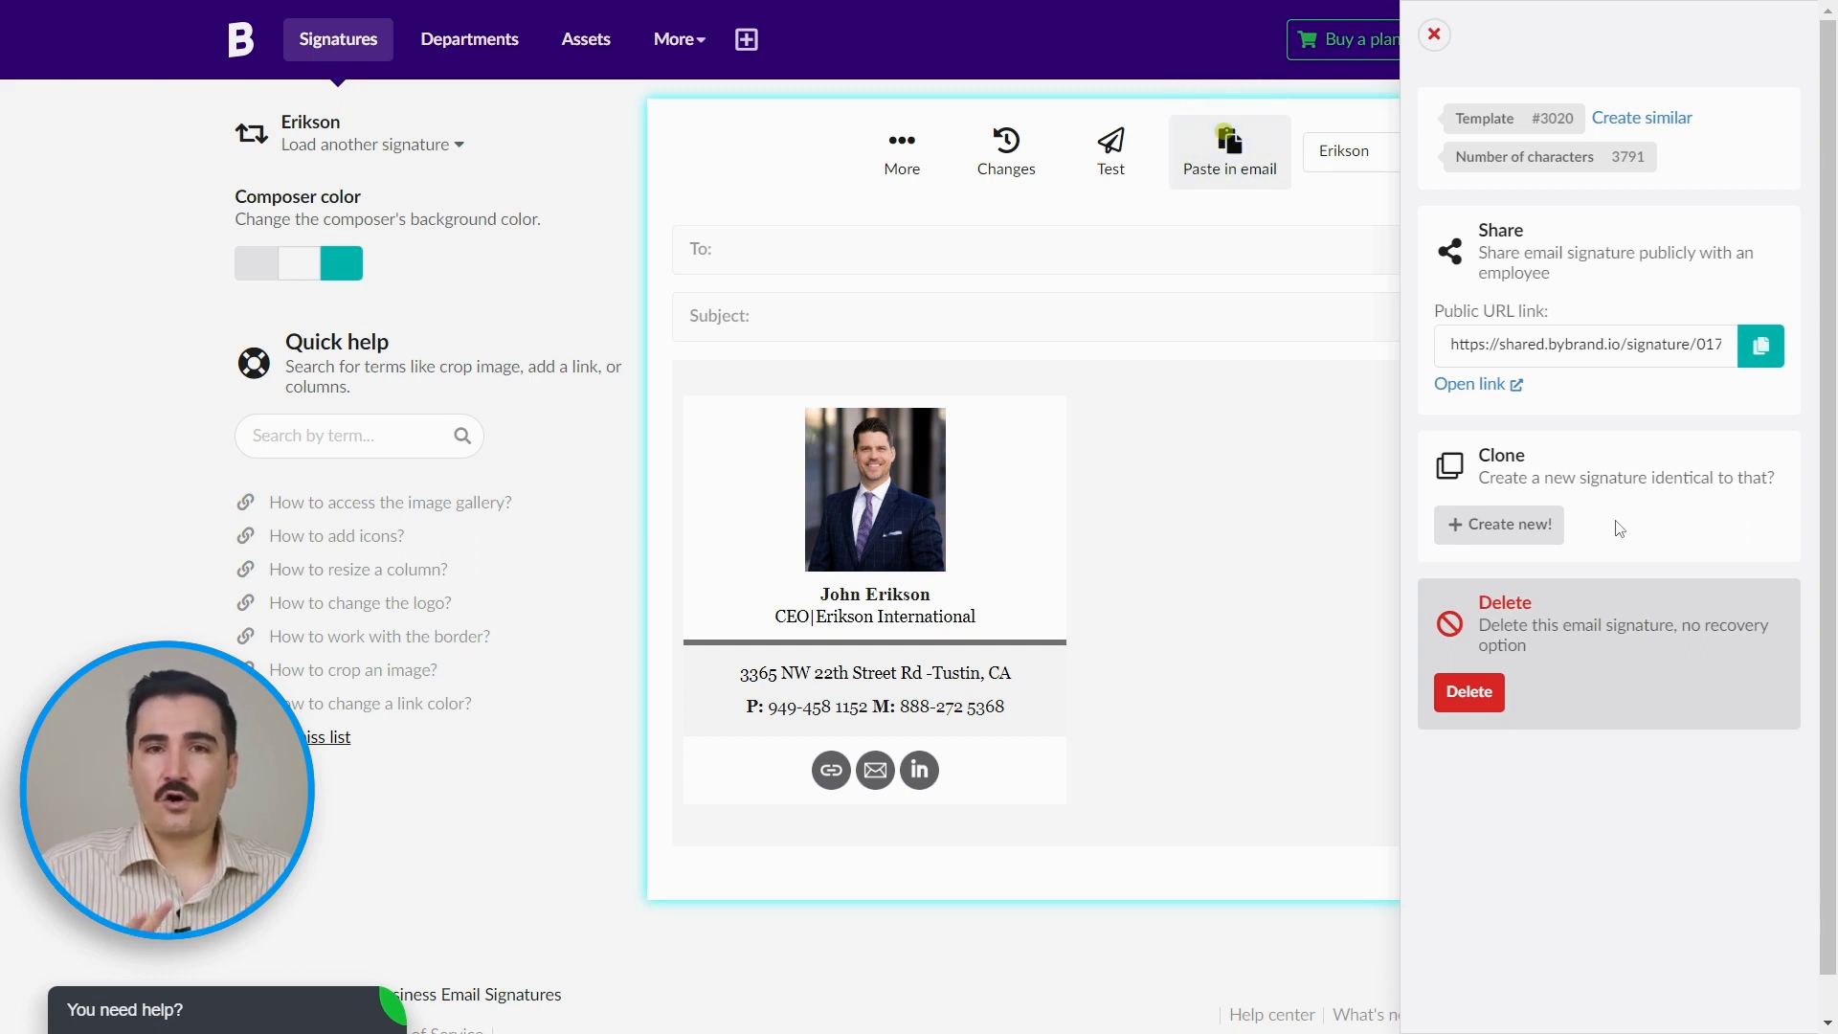
# Step: Clone the Erikson signature into an unsaved 'Copy of Erikson'
pyautogui.click(1494, 528)
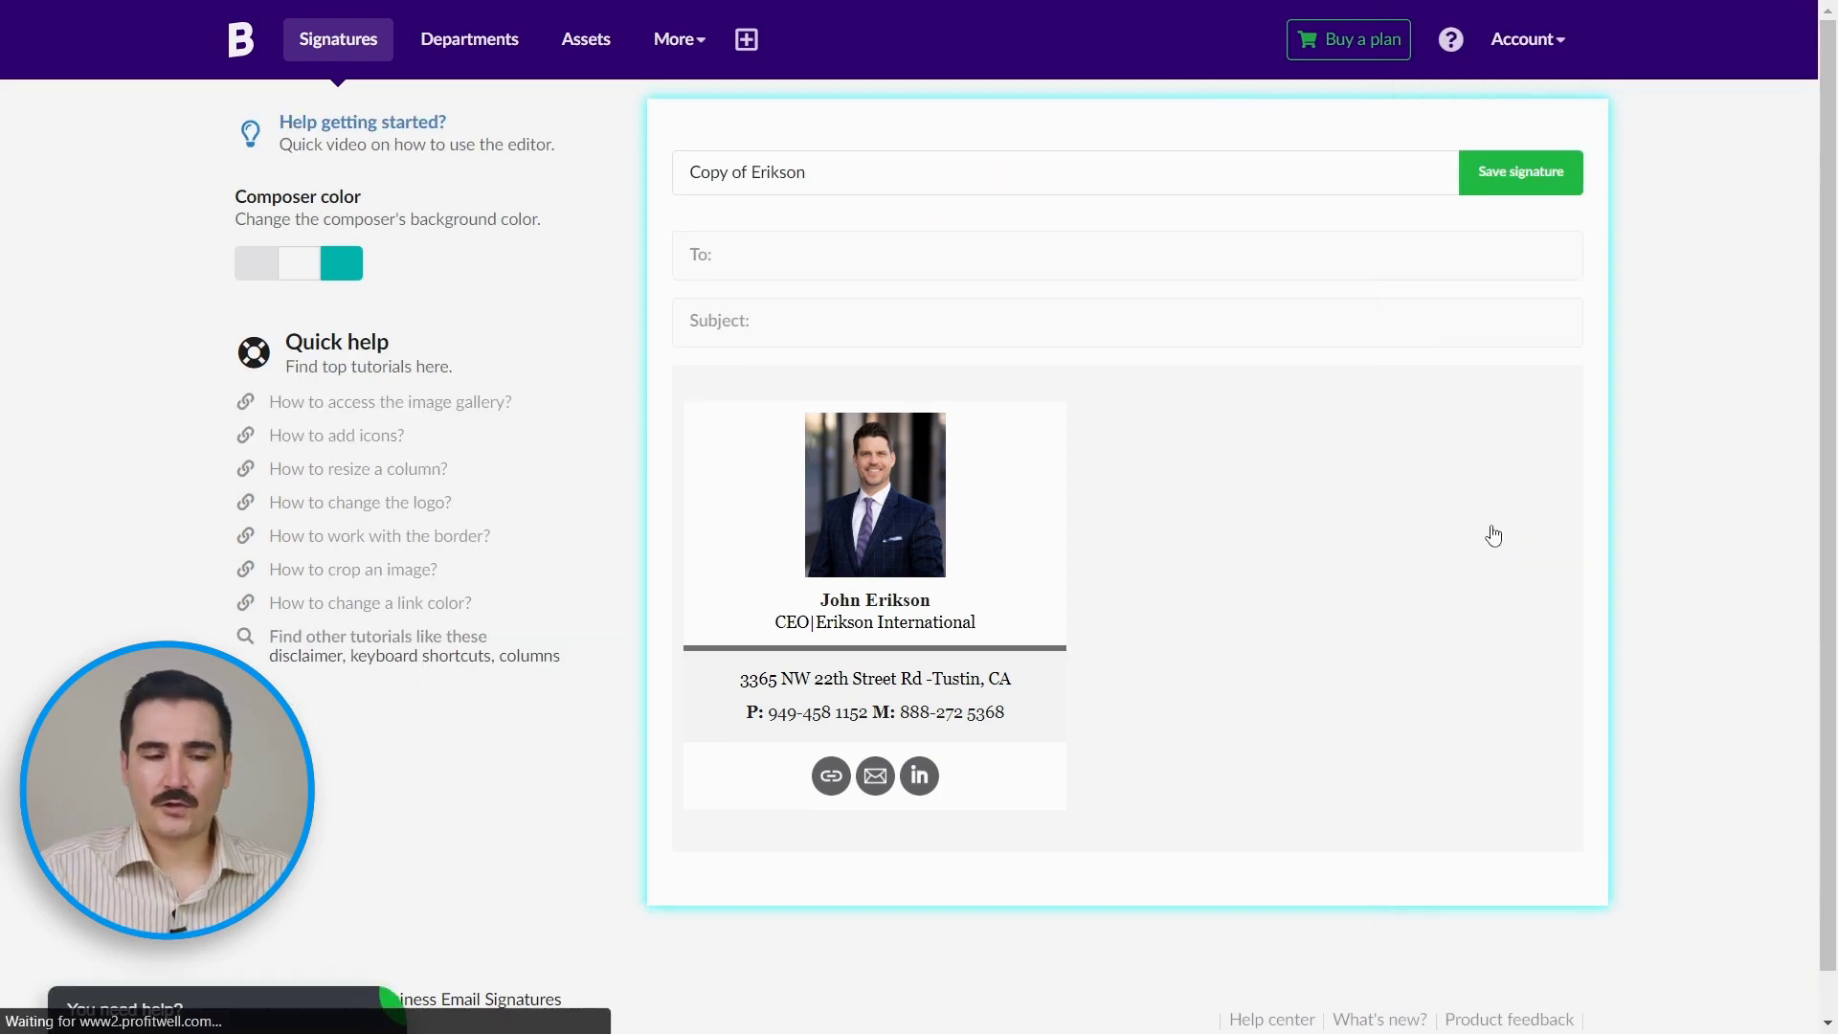